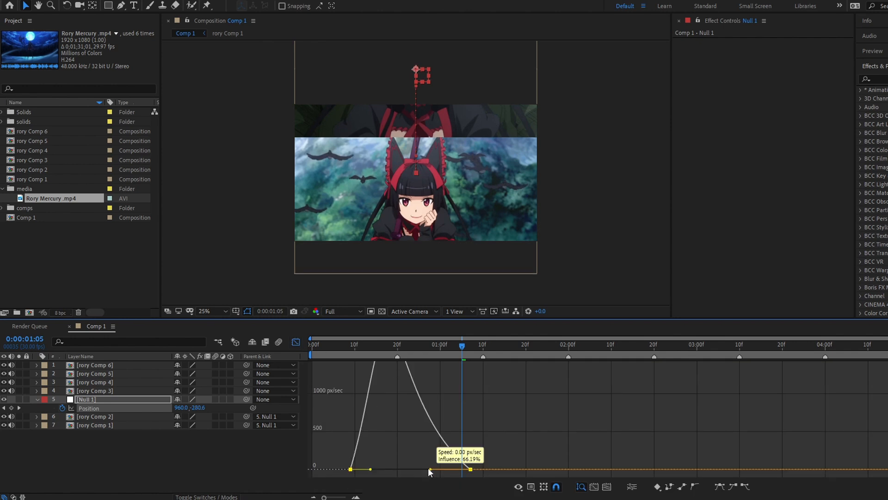
# - Add Position, Scale and Rotation keyframes to the rory Comp 2 layer at 0:00:00:09
pyautogui.click(296, 342)
pyautogui.click(372, 416)
pyautogui.press('j')
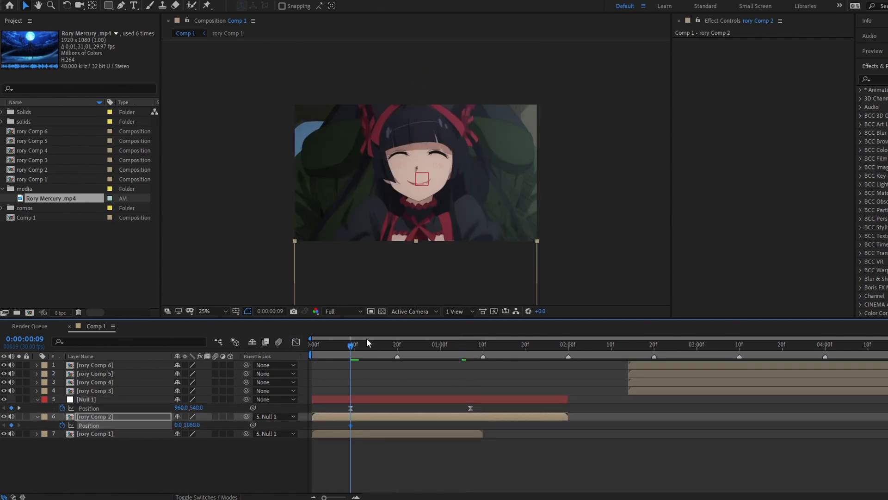
pyautogui.moveTo(368, 347); pyautogui.dragTo(481, 374)
pyautogui.hotkey('alt', 'shift', 's')
pyautogui.hotkey('alt', 'shift', 'r')
pyautogui.moveTo(475, 434); pyautogui.dragTo(351, 434)
# - At 0:00:01:10, set rory Comp 2's rotation to 10°, its scale to 135% and its position to 0, 816
pyautogui.click(342, 462)
pyautogui.moveTo(188, 442); pyautogui.dragTo(200, 434)
pyautogui.moveTo(193, 424); pyautogui.dragTo(254, 231)
pyautogui.moveTo(191, 434); pyautogui.dragTo(199, 433)
# - Apply Easy Ease to rory Comp 2's keyframes and lengthen the ease into the final ones in the speed graph
pyautogui.moveTo(480, 422); pyautogui.dragTo(467, 447)
pyautogui.moveTo(475, 425); pyautogui.dragTo(342, 446)
pyautogui.press('F9')
pyautogui.click(295, 342)
pyautogui.moveTo(461, 470); pyautogui.dragTo(407, 470)
pyautogui.click(296, 342)
pyautogui.moveTo(319, 347); pyautogui.dragTo(388, 378)
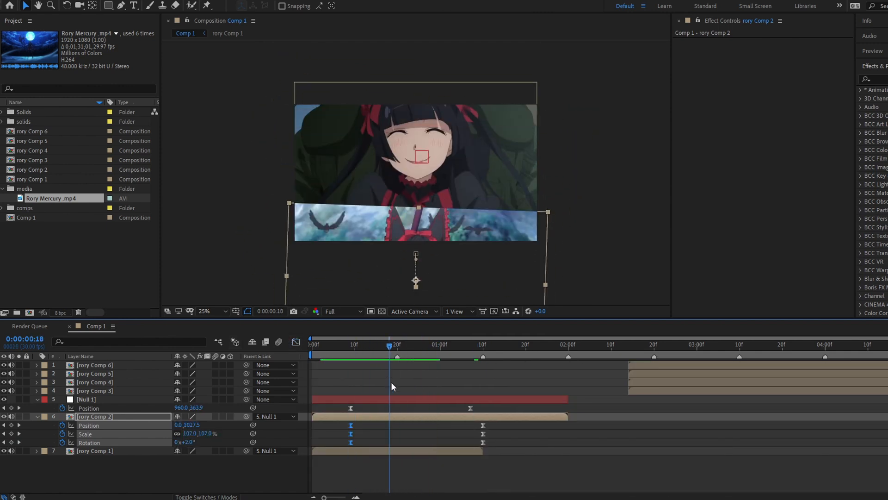
# - Open the rory Comp 2 precomposition to inspect its contents, and return to Comp 1
pyautogui.click(399, 434)
pyautogui.doubleClick(393, 414)
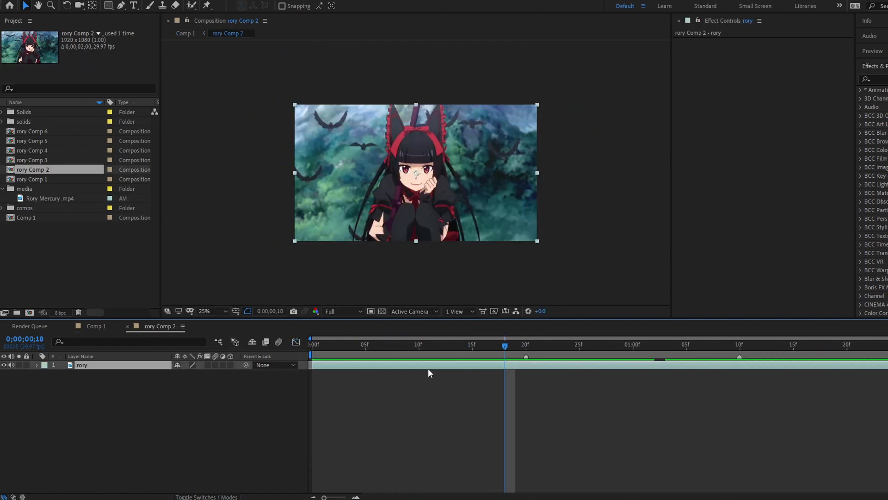
pyautogui.click(419, 63)
pyautogui.click(90, 326)
# - Start rory Comp 3 at about 0:00:00:21 and place it directly beside the frame's left edge
pyautogui.moveTo(397, 368); pyautogui.dragTo(482, 361)
pyautogui.moveTo(632, 391); pyautogui.dragTo(403, 387)
pyautogui.moveTo(453, 202); pyautogui.dragTo(237, 208)
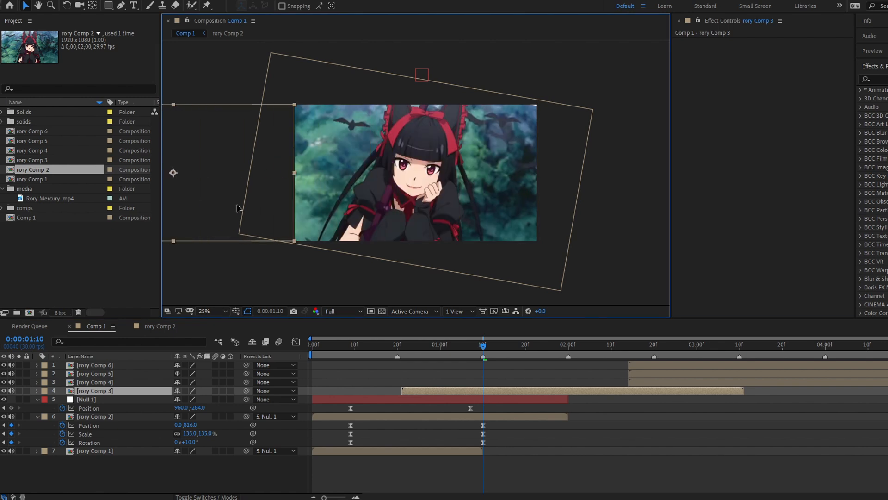
# - Add a null that starts together with rory Comp 3, and parent rory Comp 3 and Null 1 to it
pyautogui.hotkey('ctrl', 'alt', 'shift', 'y')
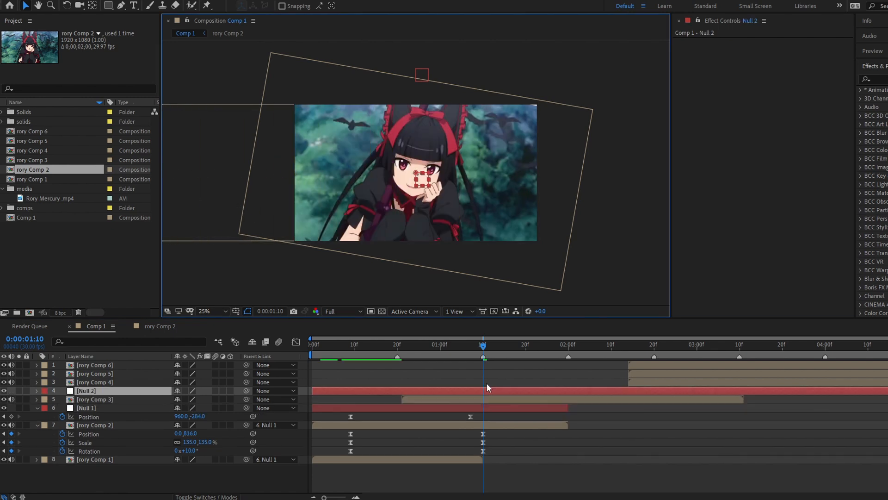
pyautogui.hotkey('ctrl', 'shift', 'd')
pyautogui.press('Delete')
pyautogui.moveTo(494, 391); pyautogui.dragTo(413, 390)
pyautogui.click(424, 399)
pyautogui.moveTo(246, 398); pyautogui.dragTo(423, 390)
# - Keyframe Null 2's X position from 960 at 0:00:00:27 to 2496 at 0:00:01:28, and apply Easy Ease to both keyframes
pyautogui.click(423, 390)
pyautogui.press('p')
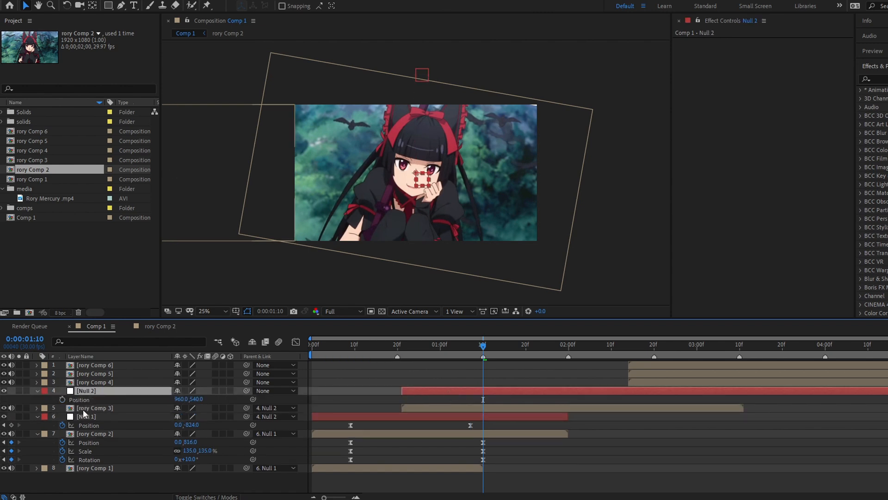
pyautogui.moveTo(542, 359); pyautogui.dragTo(551, 359)
pyautogui.moveTo(180, 399); pyautogui.dragTo(374, 399)
pyautogui.moveTo(577, 352); pyautogui.dragTo(543, 352)
pyautogui.moveTo(551, 399); pyautogui.dragTo(559, 399)
pyautogui.moveTo(585, 396); pyautogui.dragTo(423, 401)
pyautogui.press('F9')
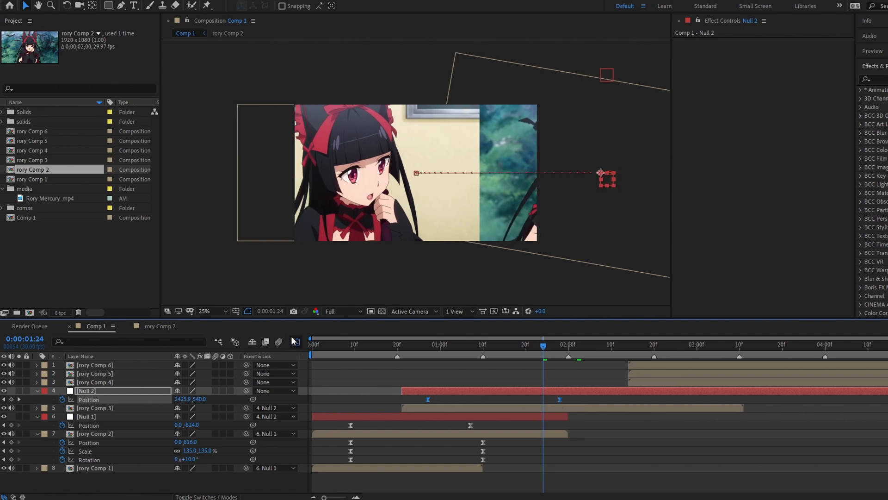
# - Lengthen the ease into Null 2's final Position keyframe in the speed graph
pyautogui.click(296, 342)
pyautogui.moveTo(537, 468); pyautogui.dragTo(513, 467)
pyautogui.hotkey('shift', 'F3')
# - Add Position, Scale and Rotation keyframes to rory Comp 3 at 0:00:00:28
pyautogui.click(432, 348)
pyautogui.click(453, 404)
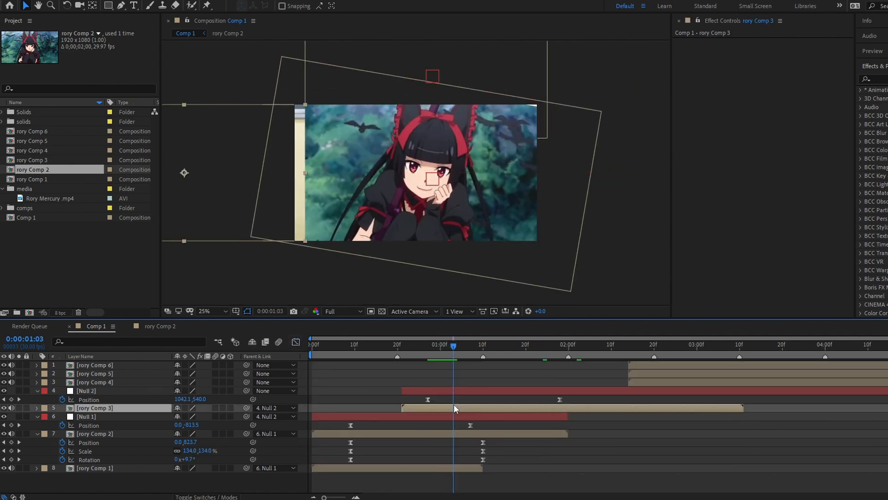
pyautogui.press('p')
pyautogui.hotkey('shift', 's')
pyautogui.hotkey('shift', 'r')
pyautogui.click(392, 356)
# - At 0:00:01:28, set rory Comp 3's rotation to -10°, its scale to 133% and its position to -1467, 0
pyautogui.moveTo(392, 356); pyautogui.dragTo(530, 373)
pyautogui.moveTo(188, 434); pyautogui.dragTo(183, 434)
pyautogui.moveTo(188, 425)
pyautogui.mouseDown()
pyautogui.moveTo(205, 425)
pyautogui.moveTo(184, 426)
pyautogui.mouseUp()
pyautogui.moveTo(185, 416); pyautogui.dragTo(410, 417)
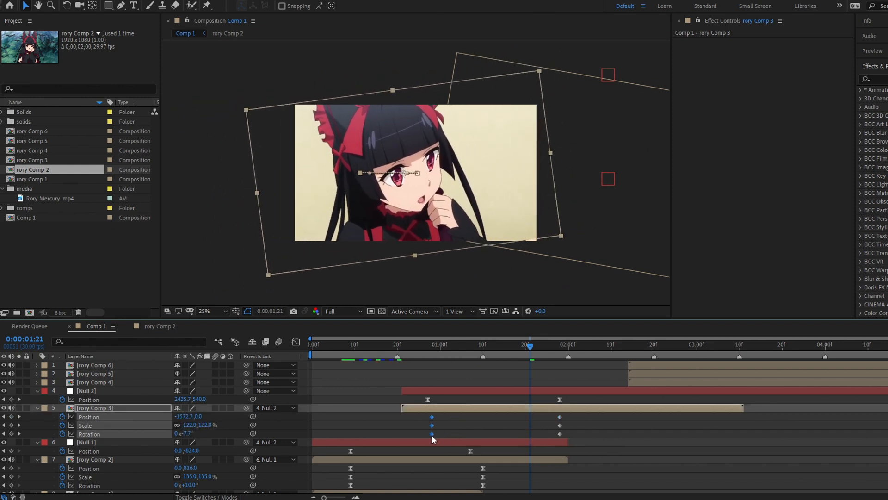
# - Apply Easy Ease to rory Comp 3's keyframes, lengthen the ease into the final ones, and scrub through the movement
pyautogui.moveTo(443, 414); pyautogui.dragTo(569, 437)
pyautogui.press('F9')
pyautogui.hotkey('shift', 'F3')
pyautogui.moveTo(512, 464); pyautogui.dragTo(467, 465)
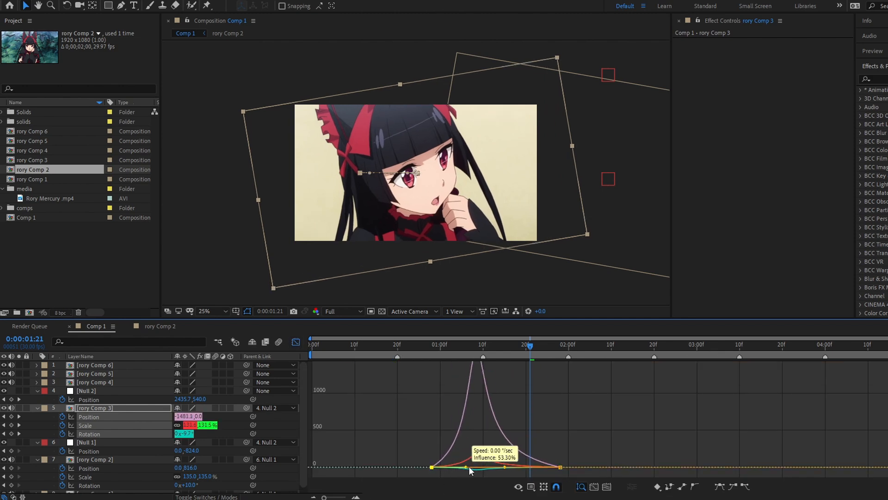
pyautogui.hotkey('shift', 'F3')
pyautogui.click(308, 347)
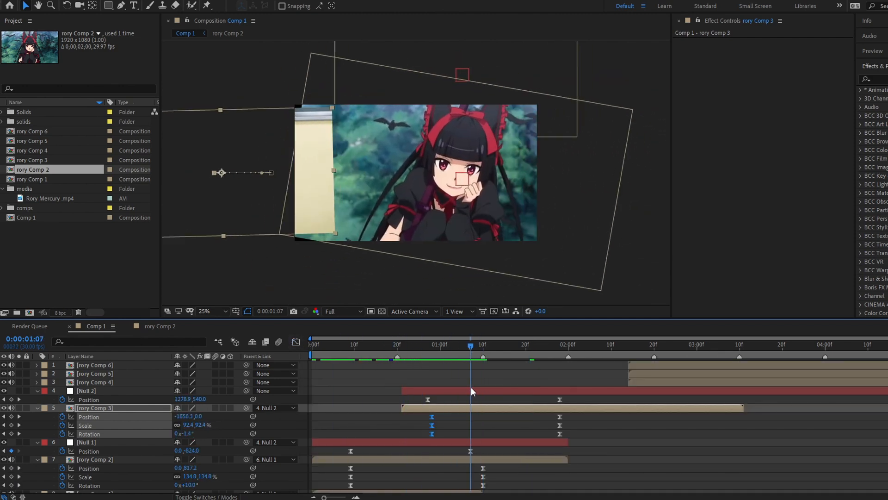
pyautogui.moveTo(485, 389); pyautogui.dragTo(432, 397)
pyautogui.click(361, 419)
pyautogui.rightClick(149, 426)
pyautogui.click(176, 366)
pyautogui.click(391, 450)
# - Add a white solid inside rory Comp 3 as a border around the clip, and close that composition
pyautogui.click(561, 347)
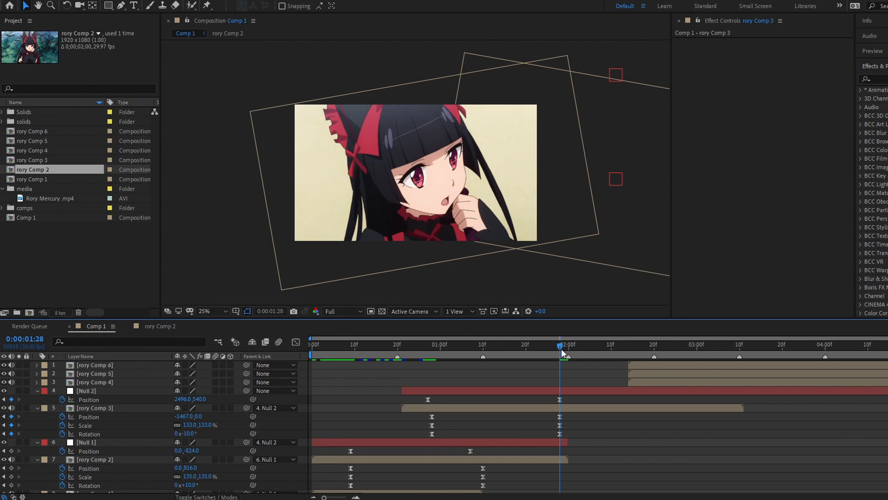
pyautogui.doubleClick(489, 407)
pyautogui.hotkey('ctrl', 'y')
pyautogui.press('Return')
pyautogui.click(95, 325)
pyautogui.click(127, 326)
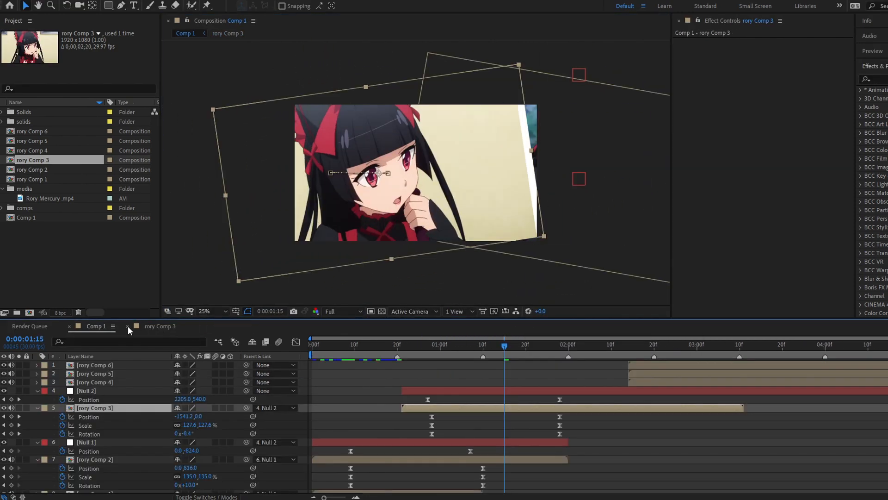
# - Start rory Comp 4 at 0:00:01:10, placed directly above the frame, and save the project
pyautogui.moveTo(315, 349)
pyautogui.mouseDown()
pyautogui.moveTo(326, 348)
pyautogui.moveTo(298, 352)
pyautogui.moveTo(325, 352)
pyautogui.mouseUp()
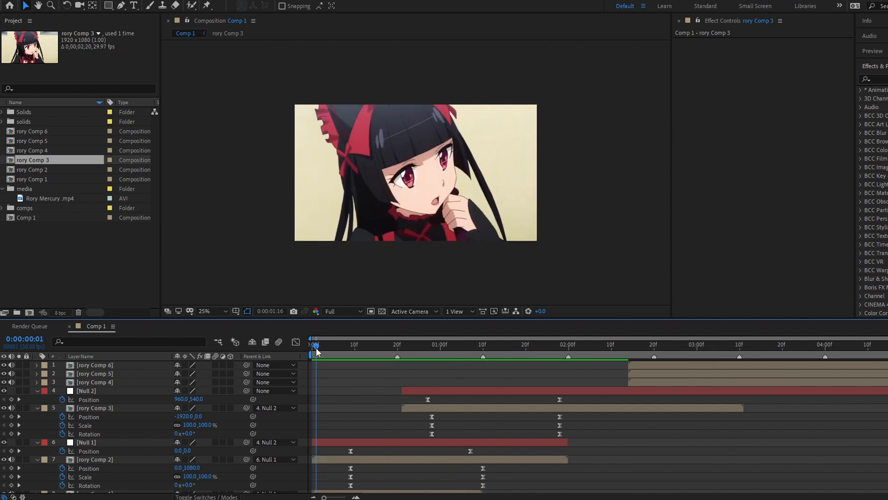
pyautogui.moveTo(316, 348); pyautogui.dragTo(481, 364)
pyautogui.moveTo(656, 382); pyautogui.dragTo(485, 381)
pyautogui.hotkey('ctrl', 's')
# - Add a null starting at 0:00:01:10, and parent rory Comp 4 and Null 2 to it
pyautogui.moveTo(483, 346); pyautogui.dragTo(513, 353)
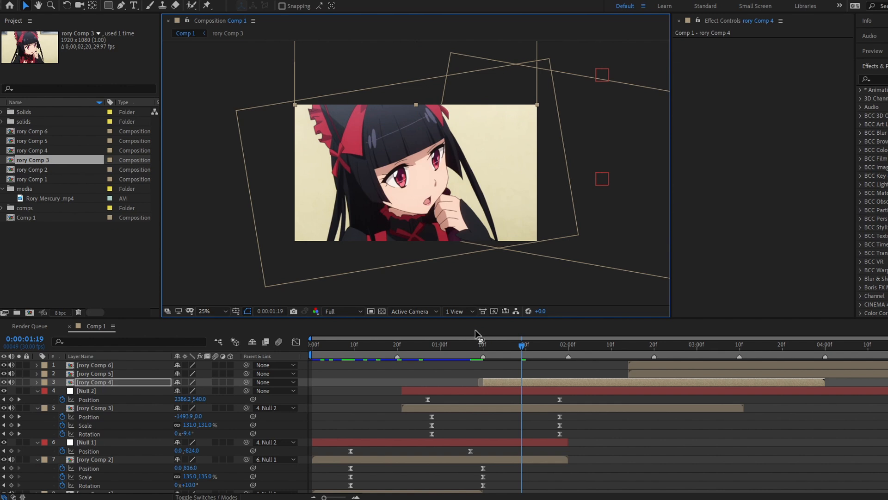
pyautogui.click(492, 389)
pyautogui.keyDown('ctrl'); pyautogui.click(456, 399); pyautogui.keyUp('ctrl')
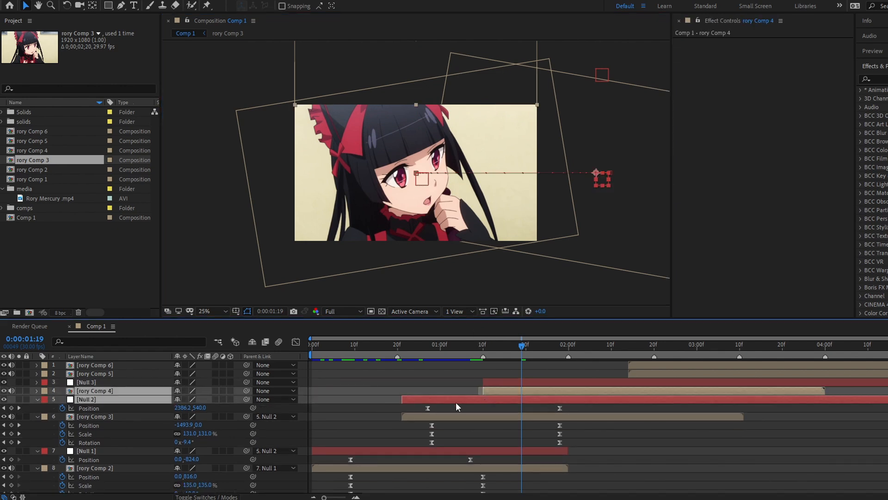
# - Keyframe Null 3's position at 0:00:01:20 and move it down to a Y of about 1280 by 0:00:02:17 with Easy Ease
pyautogui.click(504, 381)
pyautogui.moveTo(488, 359); pyautogui.dragTo(634, 344)
pyautogui.hotkey('alt', 'shift', 'p')
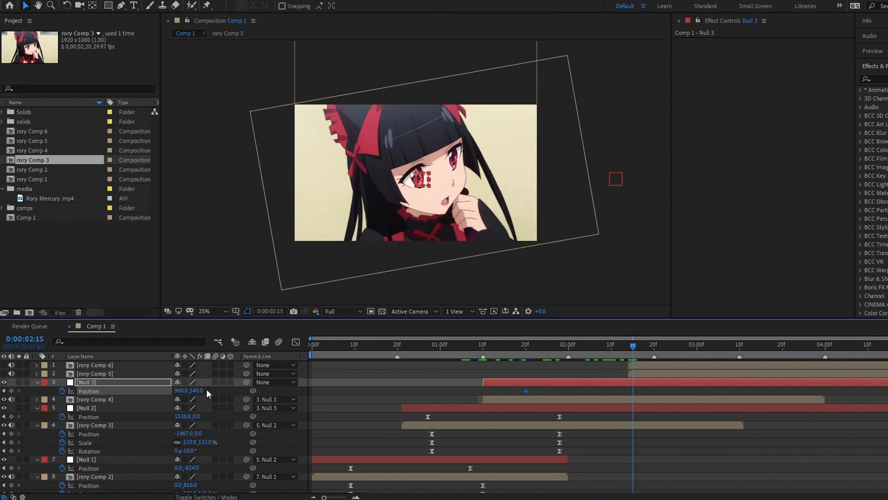
pyautogui.moveTo(424, 183); pyautogui.dragTo(422, 271)
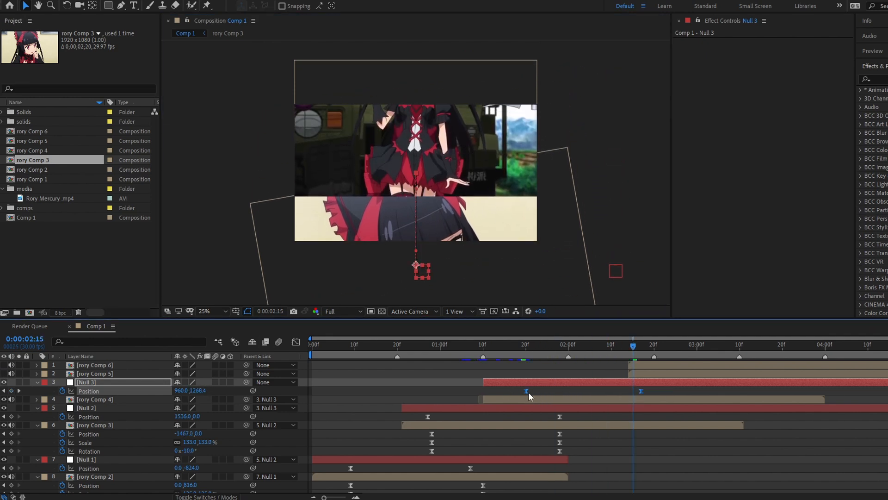
# - Lengthen the ease into Null 3's final Position keyframe in the speed graph
pyautogui.hotkey('shift', 'F3')
pyautogui.moveTo(491, 485); pyautogui.dragTo(488, 485)
pyautogui.moveTo(603, 468); pyautogui.dragTo(545, 469)
pyautogui.click(296, 342)
# - Add Position, Scale and Rotation keyframes to rory Comp 4 at 0:00:01:20
pyautogui.click(548, 399)
pyautogui.hotkey('alt', 'shift', 'p')
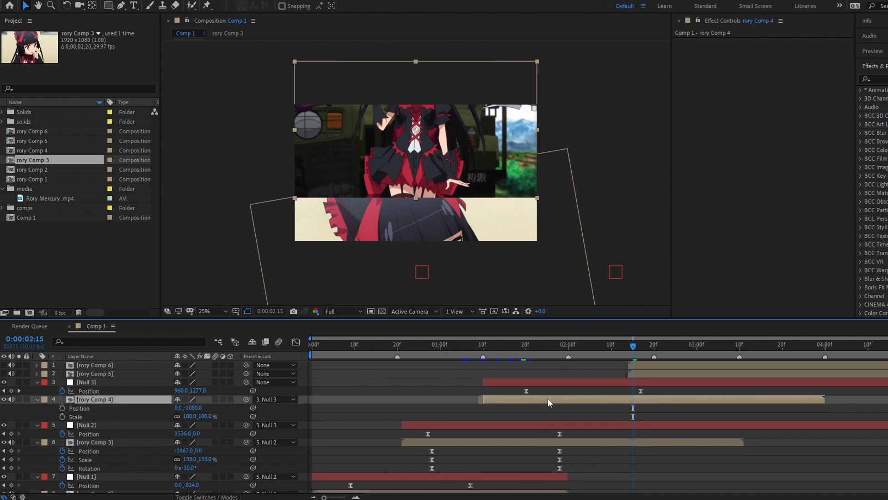
pyautogui.hotkey('alt', 'shift', 's')
pyautogui.hotkey('alt', 'shift', 'r')
pyautogui.moveTo(634, 424); pyautogui.dragTo(526, 427)
# - Set rory Comp 4's end keyframes to a scale of 132%, a rotation of 10° and a position of 121, -711
pyautogui.moveTo(194, 416)
pyautogui.mouseDown()
pyautogui.moveTo(236, 426)
pyautogui.moveTo(195, 419)
pyautogui.mouseUp()
pyautogui.moveTo(195, 409); pyautogui.dragTo(186, 497)
pyautogui.moveTo(179, 408); pyautogui.dragTo(253, 415)
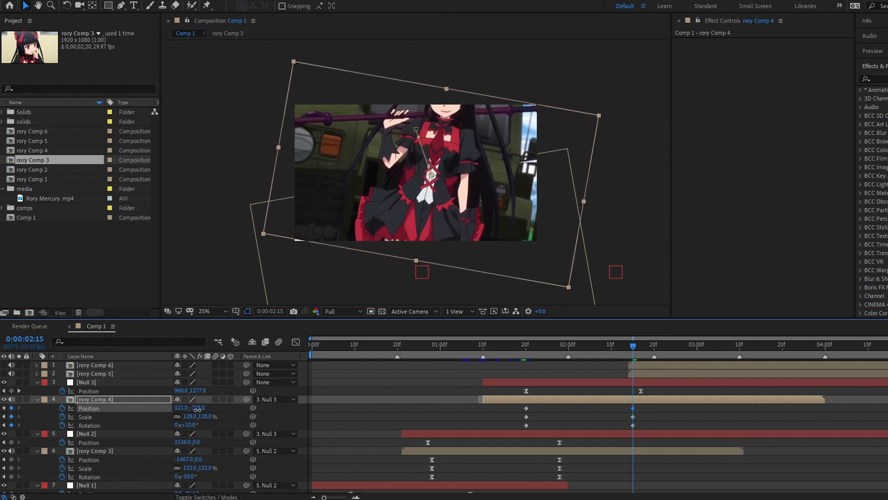
# - Apply Easy Ease to rory Comp 4's keyframes, ending at 0:00:02:17, and adjust their speed graph
pyautogui.hotkey('shift', 'F3')
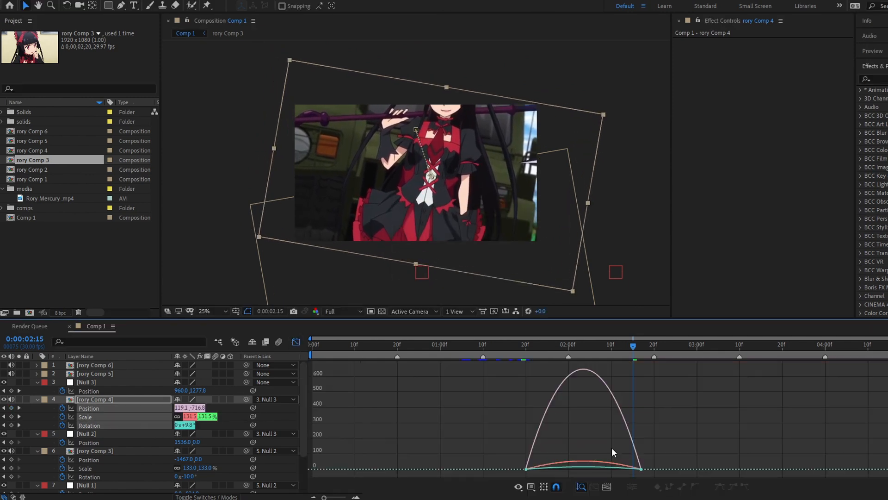
pyautogui.hotkey('shift', 'F3')
pyautogui.moveTo(457, 359); pyautogui.dragTo(605, 398)
# - Add a white solid border inside rory Comp 4, and play Comp 1 from the start
pyautogui.doubleClick(606, 399)
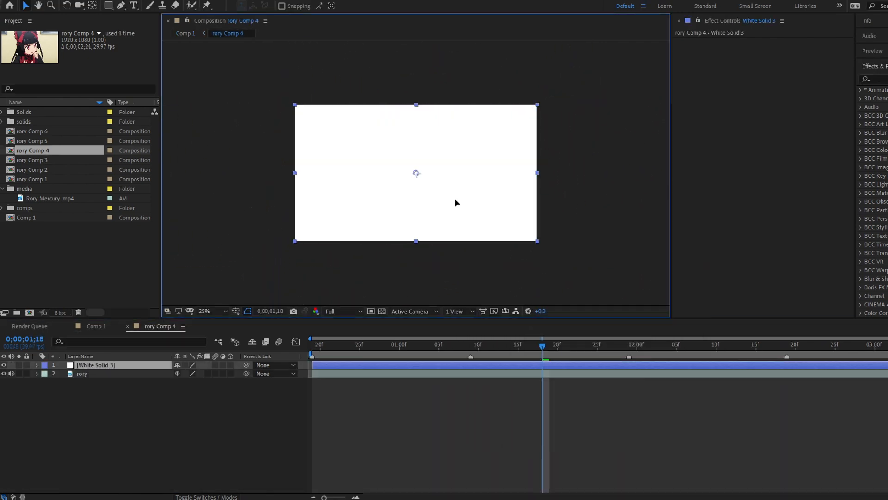
pyautogui.click(96, 326)
pyautogui.moveTo(520, 350); pyautogui.dragTo(313, 348)
pyautogui.press('space')
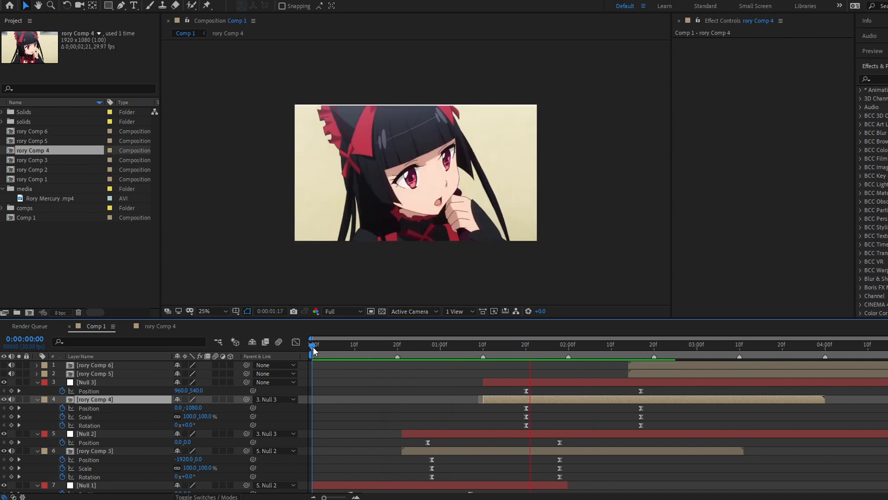
# - Start rory Comp 5 at 0:00:02:00 beside the frame's right edge, and parent it and Null 3 to a new null
pyautogui.moveTo(312, 346); pyautogui.dragTo(572, 382)
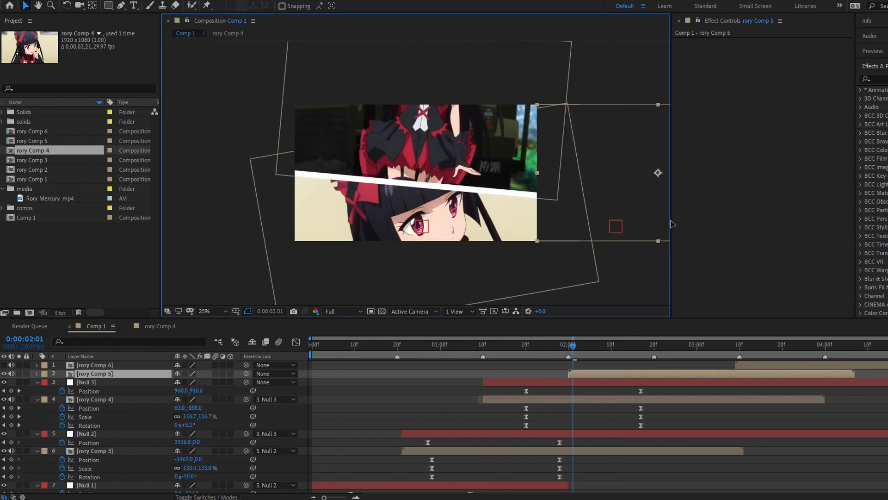
pyautogui.hotkey('ctrl', 'alt', 'shift', 'y')
pyautogui.moveTo(251, 391); pyautogui.dragTo(128, 377)
# - Keyframe Null 4's X position from 960 at 0:00:02:07 to -372 at 0:00:03:07, and apply Easy Ease to both keyframes
pyautogui.hotkey('alt', 'shift', 'p')
pyautogui.moveTo(573, 382); pyautogui.dragTo(600, 382)
pyautogui.click(718, 354)
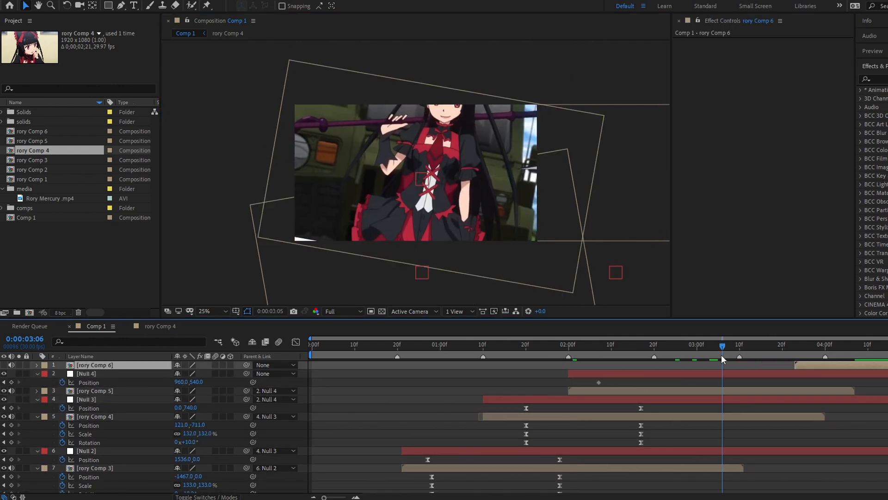
pyautogui.moveTo(422, 180); pyautogui.dragTo(256, 194)
pyautogui.moveTo(723, 382); pyautogui.dragTo(588, 385)
pyautogui.press('F9')
# - Lengthen the ease into Null 4's final Position keyframe in the speed graph
pyautogui.click(296, 342)
pyautogui.moveTo(706, 469); pyautogui.dragTo(686, 470)
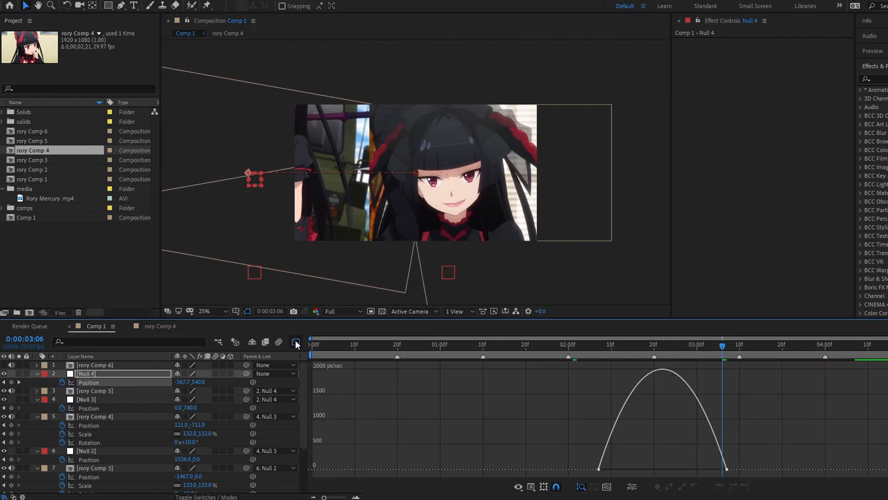
pyautogui.hotkey('shift', 'F3')
# - Add Position, Scale and Rotation keyframes to rory Comp 5 at 0:00:02:07
pyautogui.click(600, 349)
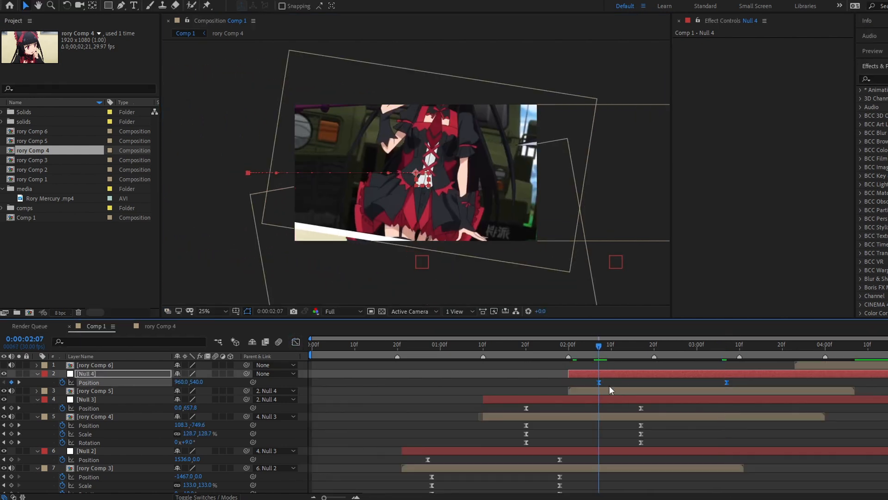
pyautogui.click(607, 390)
pyautogui.hotkey('alt', 'shift', 'p')
pyautogui.hotkey('alt', 'shift', 's')
pyautogui.hotkey('alt', 'shift', 'r')
# - At 0:00:03:07, set rory Comp 5's scale to 139%, its rotation to -13° and its position to 1517, -42
pyautogui.write('k133')
pyautogui.press('Return')
pyautogui.moveTo(190, 416); pyautogui.dragTo(249, 399)
pyautogui.moveTo(181, 399); pyautogui.dragTo(188, 417)
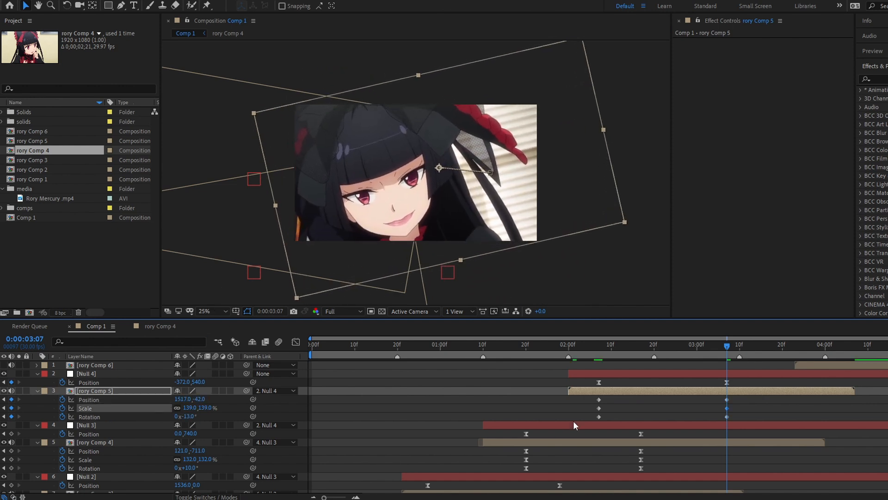
# - Adjust the speed graph of rory Comp 5's keyframes, and add a comp-sized white solid inside that precomposition
pyautogui.hotkey('shift', 'F3')
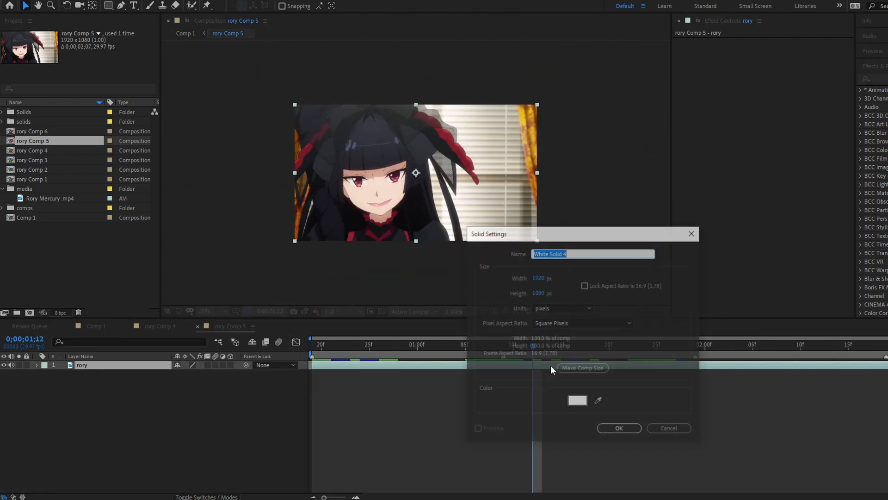
pyautogui.press('Return')
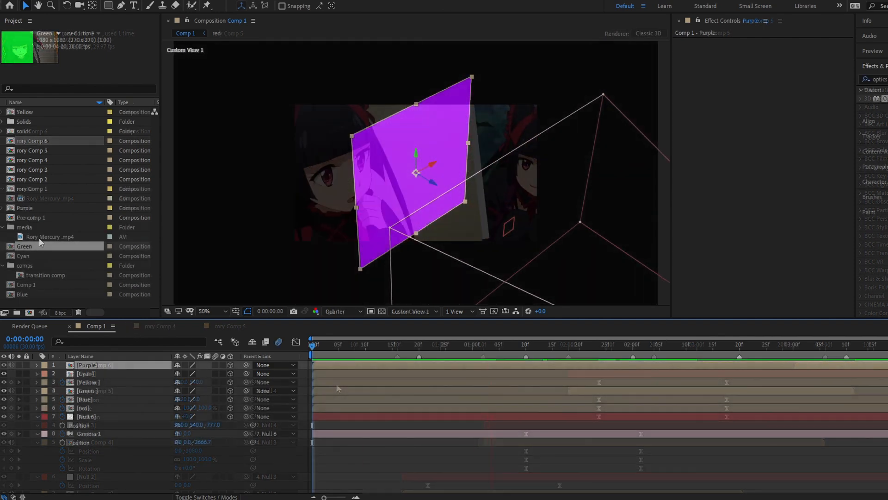
# - Open the transition comp, play its opening frames and return to its start
pyautogui.doubleClick(36, 266)
pyautogui.press('space')
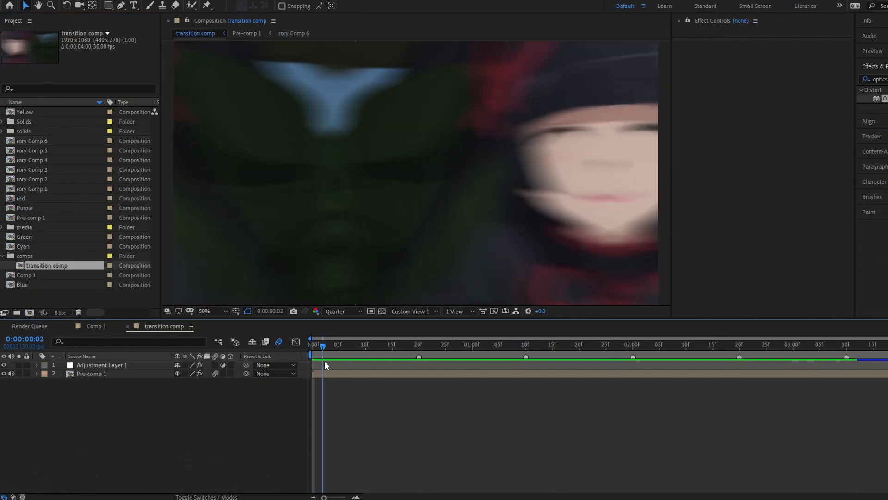
pyautogui.moveTo(392, 367); pyautogui.dragTo(310, 369)
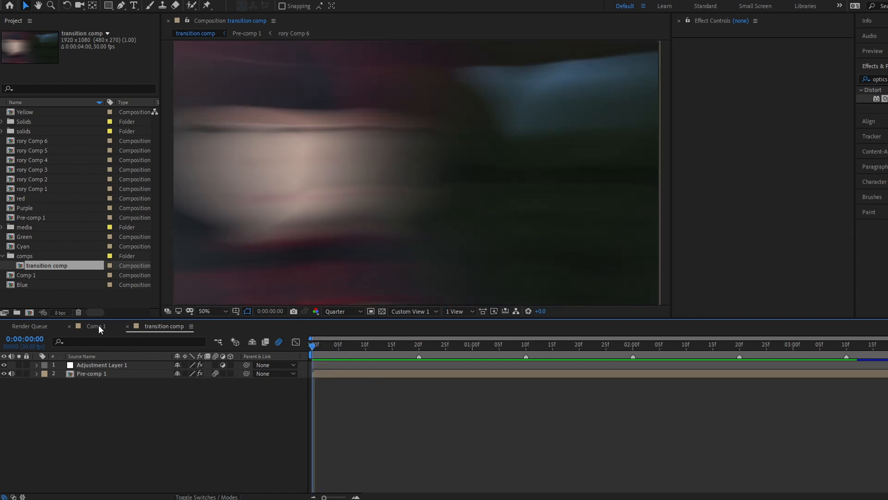
# - In Comp 1, rotate the Cyan layer 90° about Y and align it with the Purple layer's left edge as a cube side
pyautogui.click(96, 326)
pyautogui.press('r')
pyautogui.moveTo(184, 399); pyautogui.dragTo(334, 209)
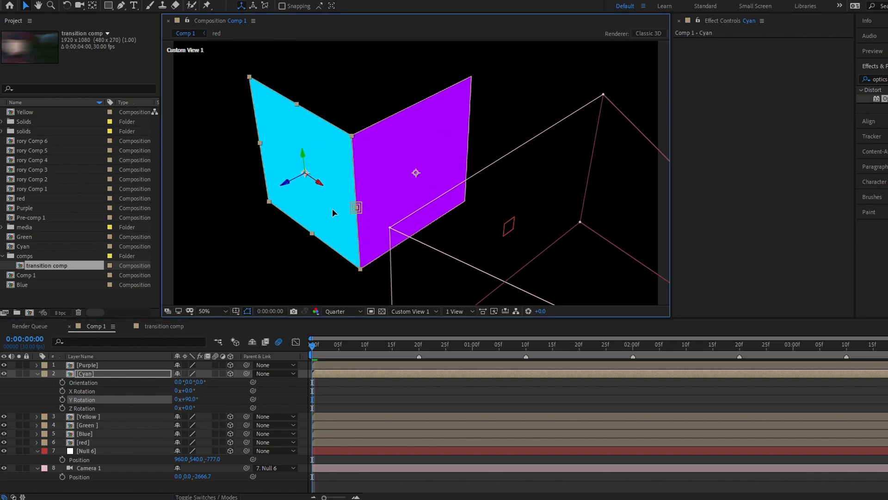
# - Play the transition comp up to the next clip change
pyautogui.click(171, 327)
pyautogui.press('space')
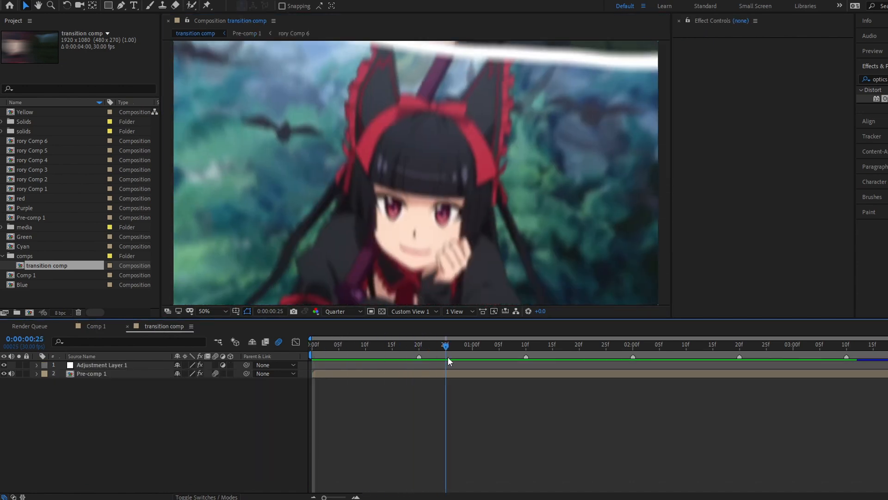
# - In Comp 1, rotate the Yellow layer -90° about X and align it with the upper edges of Purple and Cyan
pyautogui.click(96, 326)
pyautogui.press('r')
pyautogui.moveTo(190, 434); pyautogui.dragTo(156, 432)
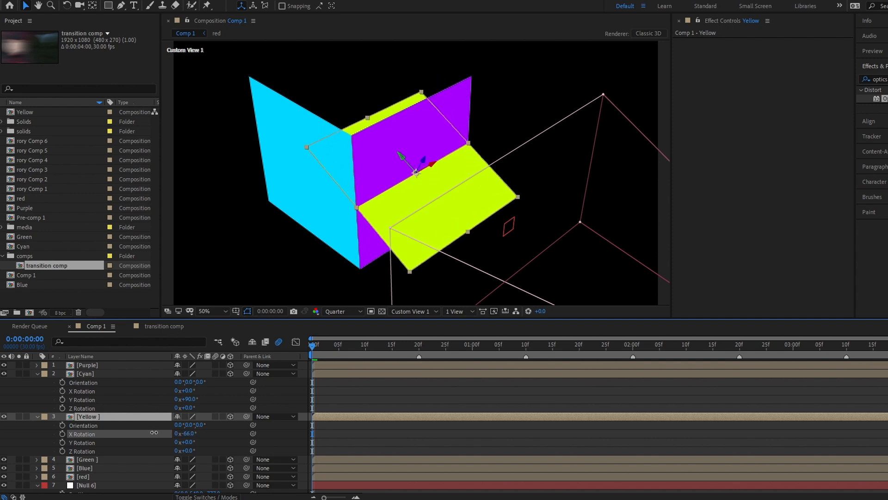
pyautogui.write('-90')
pyautogui.press('Return')
pyautogui.moveTo(421, 198); pyautogui.dragTo(428, 136)
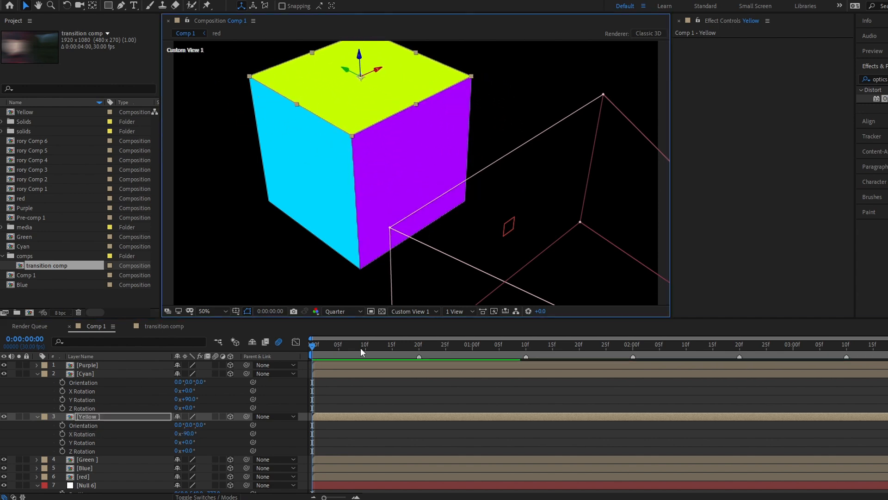
# - Scrub the transition comp from its start to about 0:00:01:02, and return to Comp 1
pyautogui.click(350, 336)
pyautogui.press('c')
pyautogui.moveTo(495, 245); pyautogui.dragTo(432, 226)
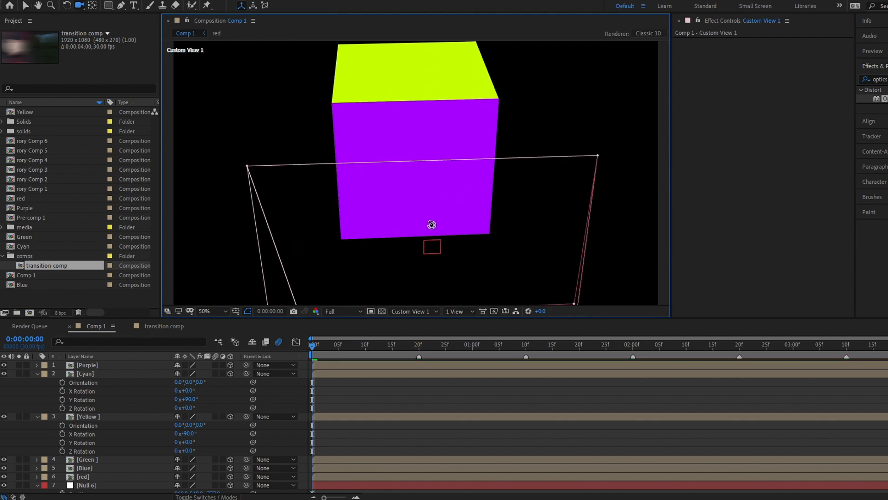
pyautogui.click(164, 326)
pyautogui.moveTo(314, 344); pyautogui.dragTo(481, 361)
pyautogui.click(96, 326)
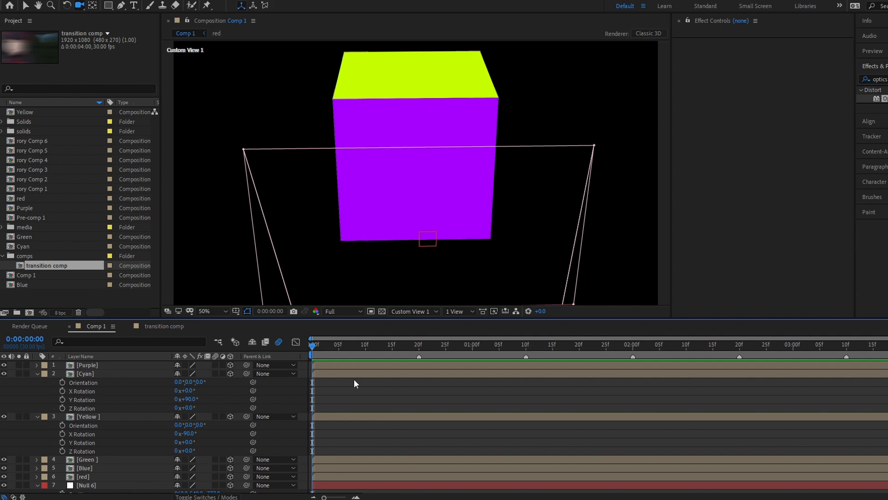
# - Rotate the Green layer -90° about Y and align it with the Purple layer's free vertical edge opposite Cyan
pyautogui.moveTo(435, 220); pyautogui.dragTo(420, 216)
pyautogui.click(124, 458)
pyautogui.press('r')
pyautogui.moveTo(191, 486); pyautogui.dragTo(168, 494)
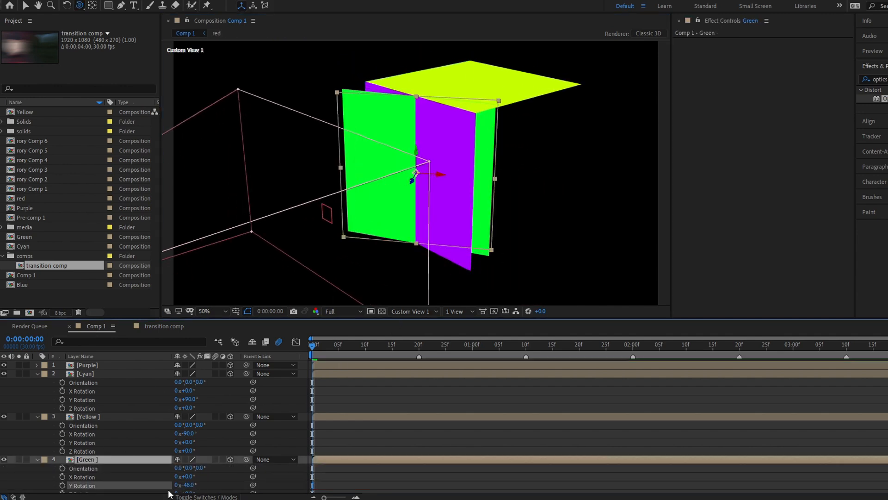
pyautogui.press('Return')
pyautogui.press('v')
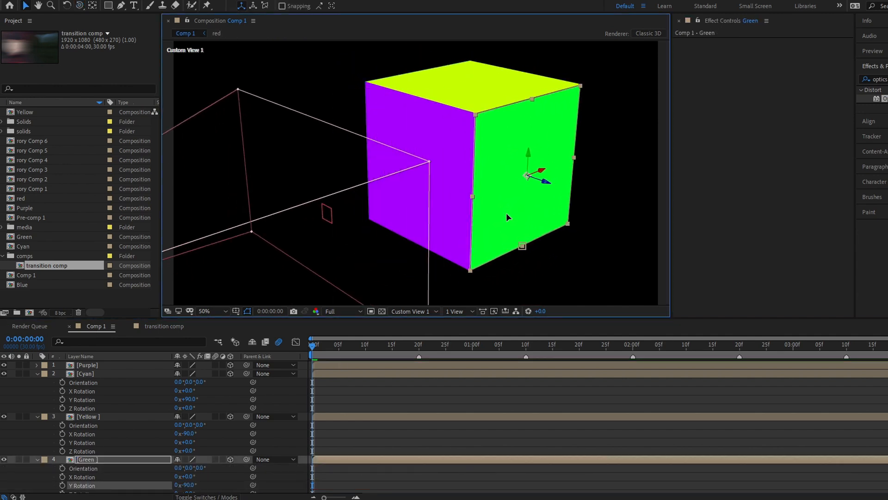
pyautogui.click(415, 462)
pyautogui.moveTo(522, 199); pyautogui.dragTo(617, 145)
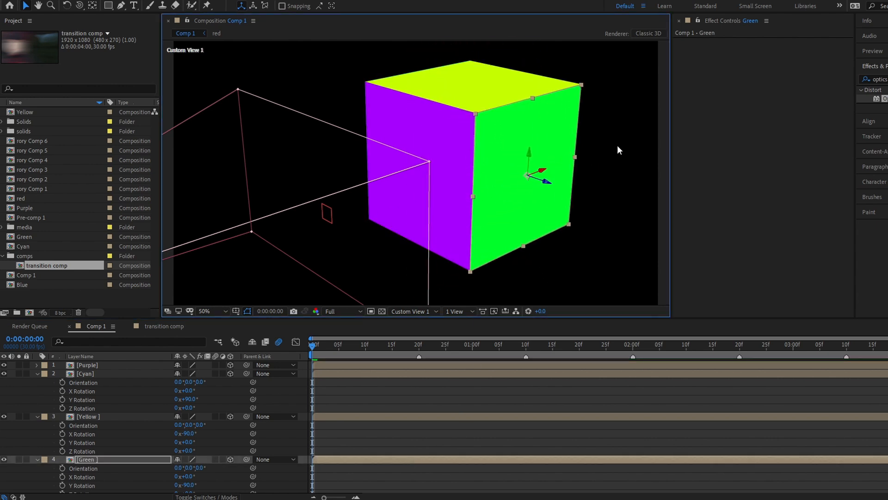
pyautogui.hotkey('ctrl', 'z')
# - Scrub the transition comp onward from 0:00:01:03 to examine the following clip transition
pyautogui.press('c')
pyautogui.moveTo(517, 213); pyautogui.dragTo(439, 214)
pyautogui.click(423, 437)
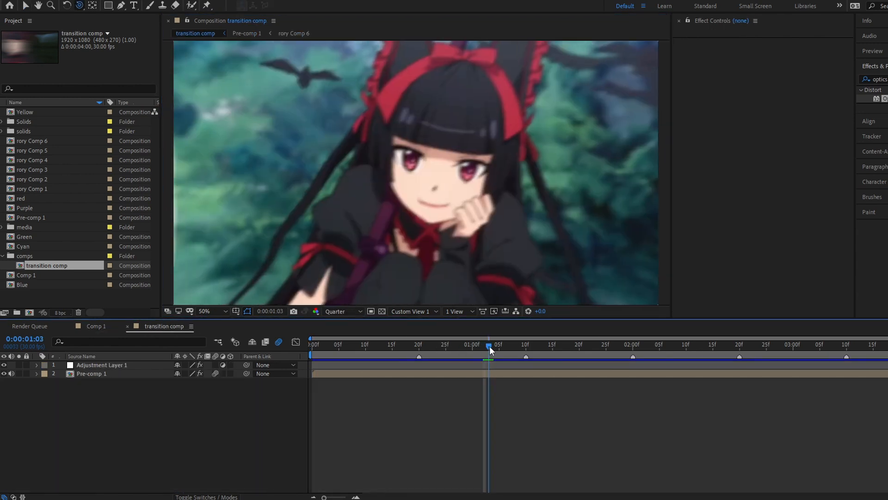
pyautogui.moveTo(489, 346); pyautogui.dragTo(615, 357)
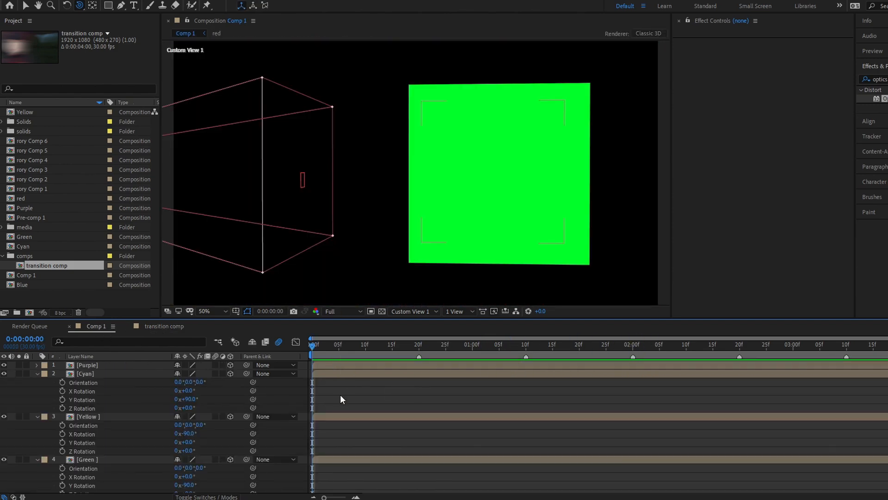
# - Rotate the Blue layer 90° about X and move it underneath the other sides as the cube's bottom face
pyautogui.scroll(-1, 341, 398)
pyautogui.click(352, 477)
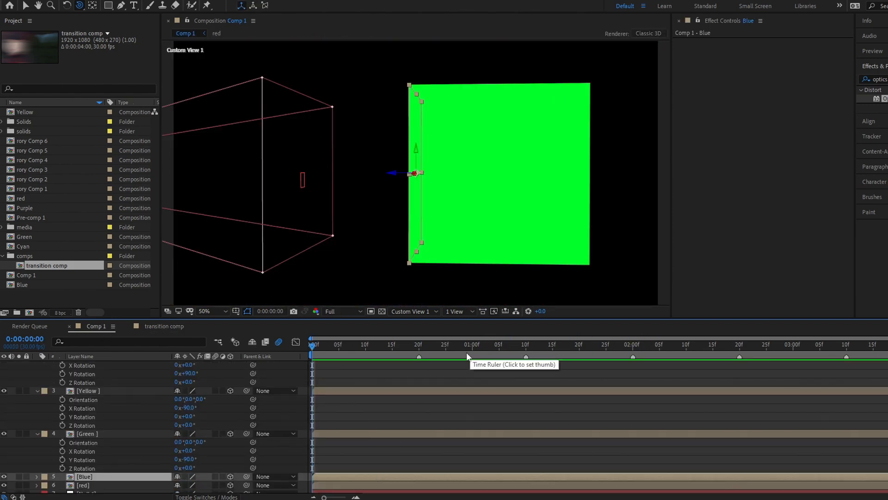
pyautogui.click(520, 346)
pyautogui.scroll(-1, 225, 455)
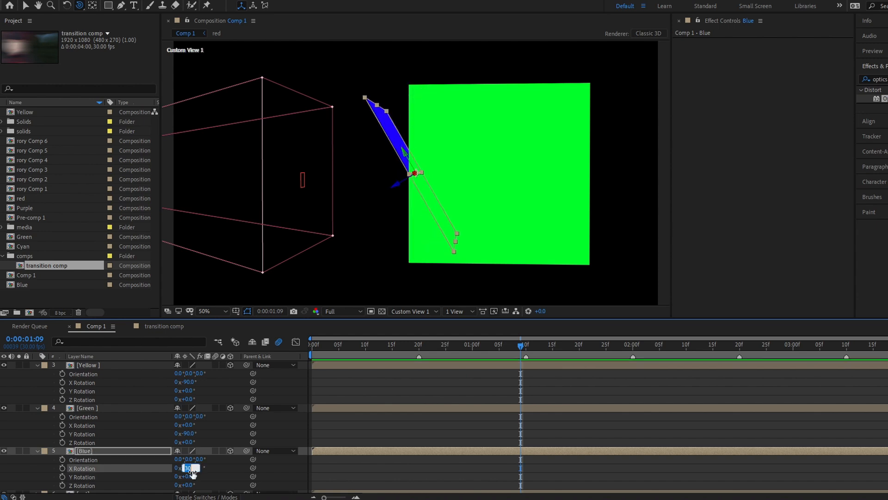
pyautogui.press('c')
pyautogui.moveTo(504, 253); pyautogui.dragTo(430, 210)
pyautogui.press('c')
pyautogui.press('c')
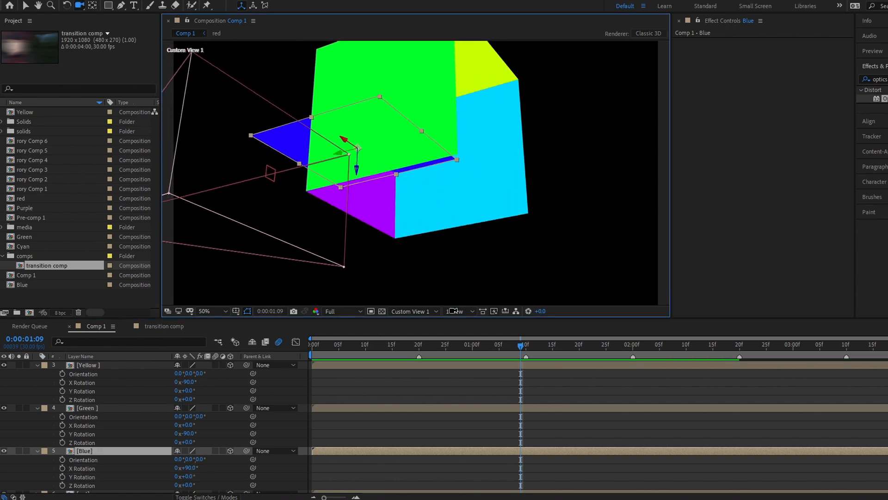
pyautogui.press('v')
pyautogui.moveTo(303, 159); pyautogui.dragTo(355, 199)
pyautogui.press('c')
pyautogui.moveTo(417, 244); pyautogui.dragTo(427, 259)
# - Move the red layer back to the open side opposite Purple to close the cube
pyautogui.scroll(-3, 416, 481)
pyautogui.click(414, 453)
pyautogui.press('v')
pyautogui.press('c')
pyautogui.moveTo(377, 158); pyautogui.dragTo(613, 170)
pyautogui.click(497, 451)
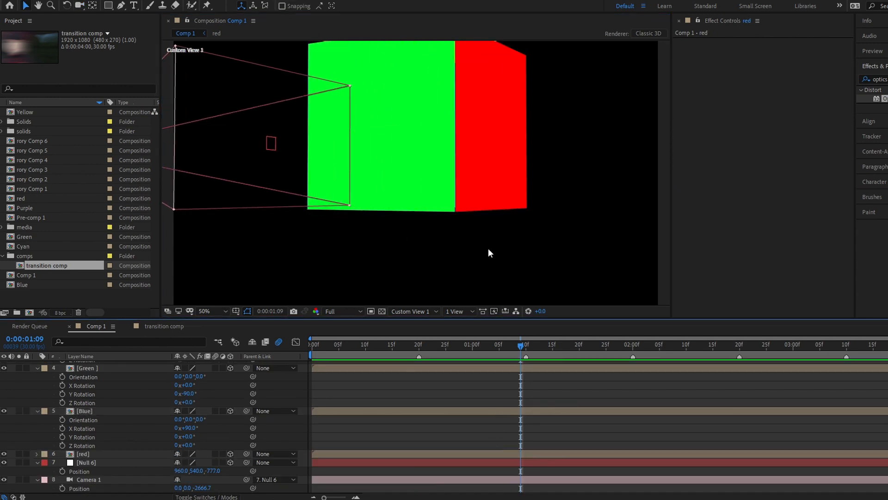
# - Inspect the assembled cube from below for the fit of its Green, red and Blue faces
pyautogui.press('c')
pyautogui.click(496, 455)
pyautogui.scroll(-1, 452, 224)
pyautogui.scroll(1, 452, 224)
pyautogui.rightClick(456, 198)
pyautogui.rightClick(436, 243)
pyautogui.moveTo(424, 240); pyautogui.dragTo(383, 143)
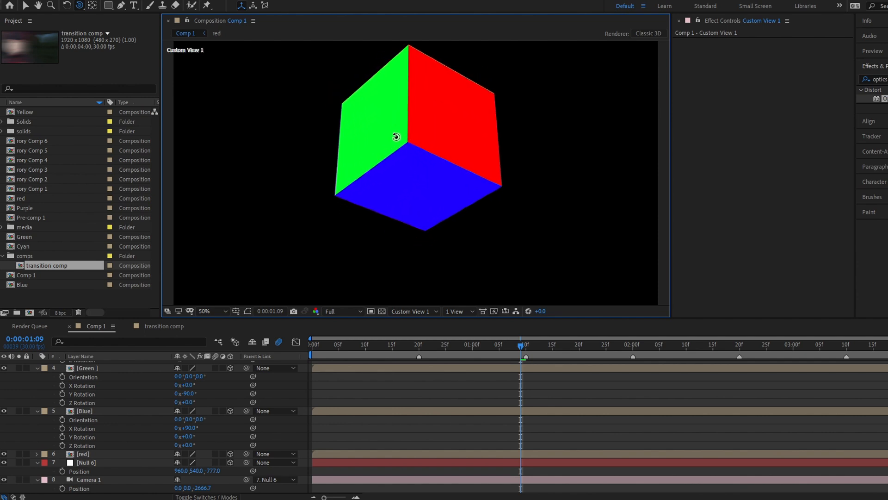
# - Save the project and view the first frame of Comp 1 through the Active Camera
pyautogui.click(412, 311)
pyautogui.click(408, 321)
pyautogui.press('v')
pyautogui.hotkey('ctrl', 's')
pyautogui.click(384, 394)
pyautogui.press('Home')
pyautogui.scroll(3, 362, 404)
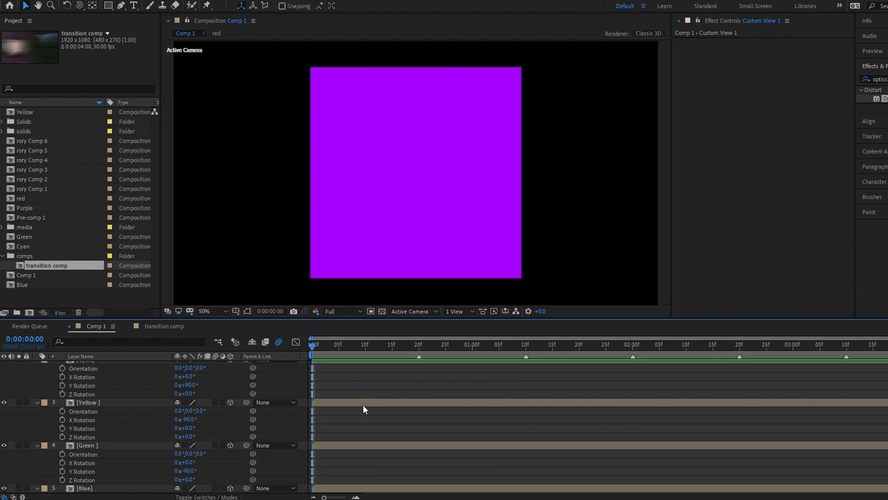
pyautogui.press('u')
# - Try changing the orientation of Null 6, the camera's parent, to turn the view of the cube
pyautogui.click(317, 416)
pyautogui.press('r')
pyautogui.moveTo(187, 442); pyautogui.dragTo(198, 463)
pyautogui.click(88, 459)
pyautogui.press('r')
pyautogui.hotkey('ctrl', 'z')
pyautogui.hotkey('ctrl', 'z')
pyautogui.moveTo(189, 420); pyautogui.dragTo(220, 419)
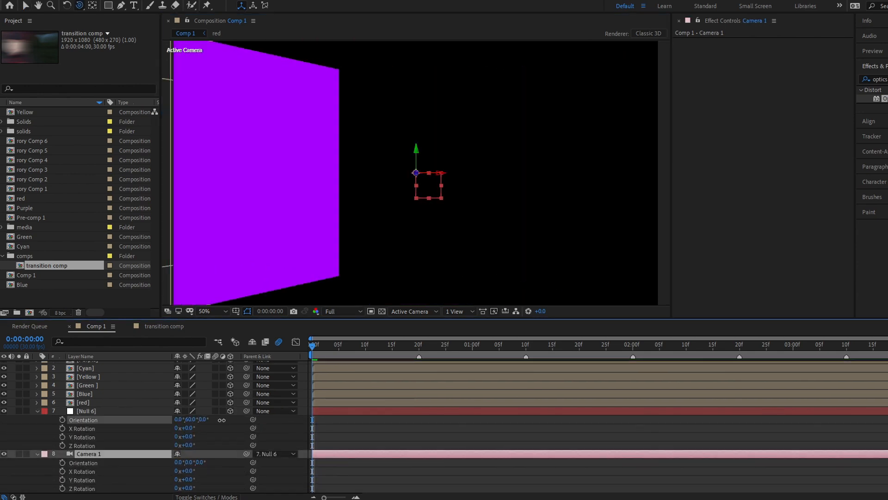
pyautogui.hotkey('ctrl', 'z')
# - Add a 3D null object above the Purple layer and position it at the centre of the cube
pyautogui.click(338, 420)
pyautogui.press('u')
pyautogui.click(349, 364)
pyautogui.hotkey('ctrl', 'alt', 'shift', 'y')
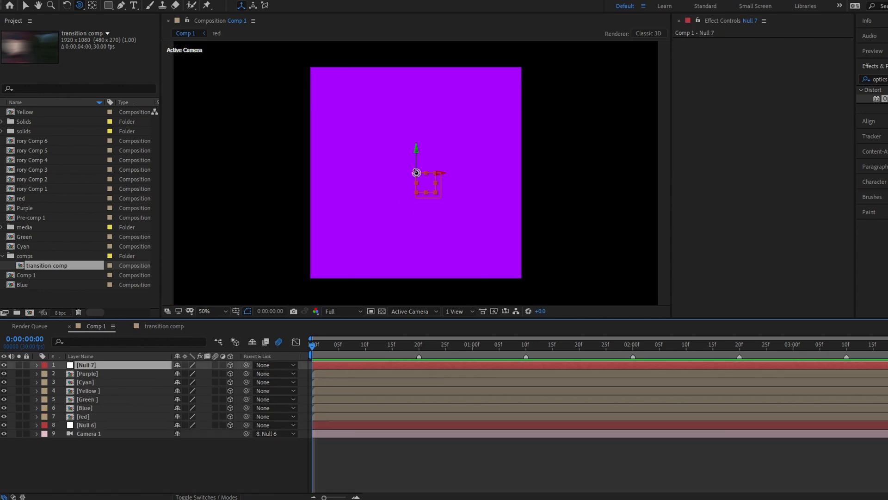
pyautogui.press('v')
pyautogui.press('F11')
pyautogui.press('c')
pyautogui.moveTo(424, 240); pyautogui.dragTo(471, 279)
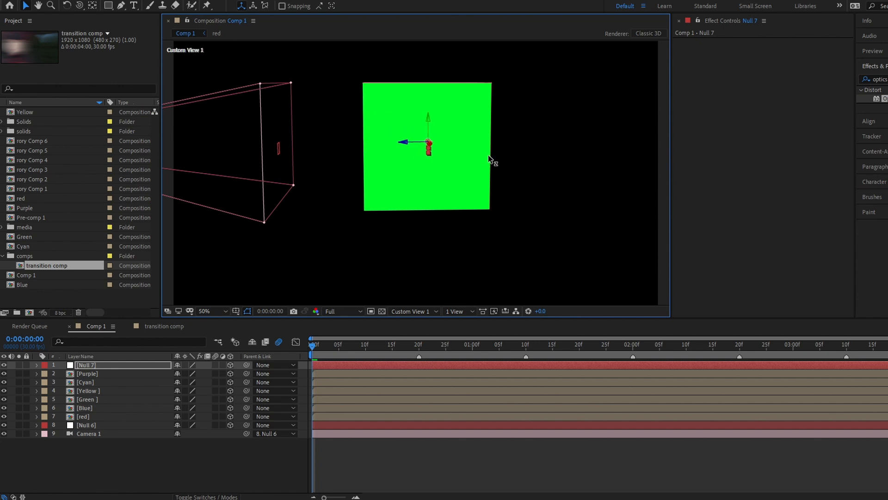
# - Duplicate the Null 7 layer five times
pyautogui.click(140, 367)
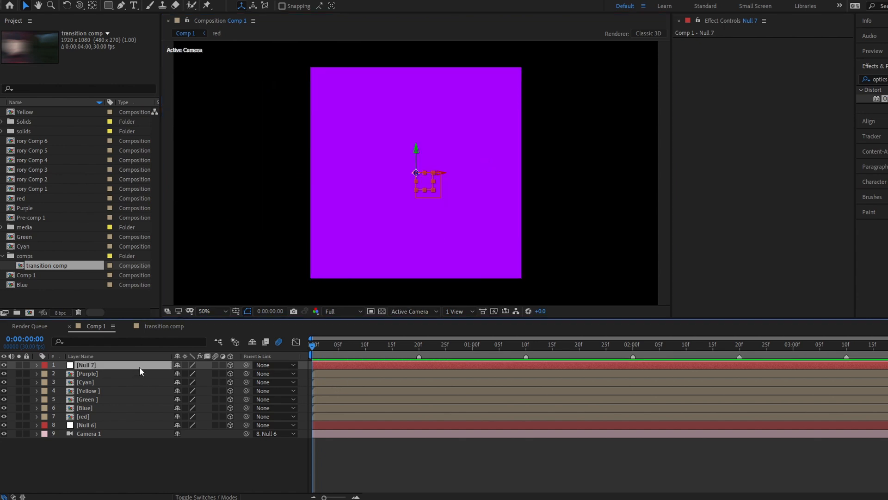
pyautogui.hotkey('ctrl', 'd')
pyautogui.hotkey('ctrl', 'd')
pyautogui.hotkey('ctrl', 'd')
pyautogui.hotkey('ctrl', 'd')
pyautogui.hotkey('ctrl', 'd')
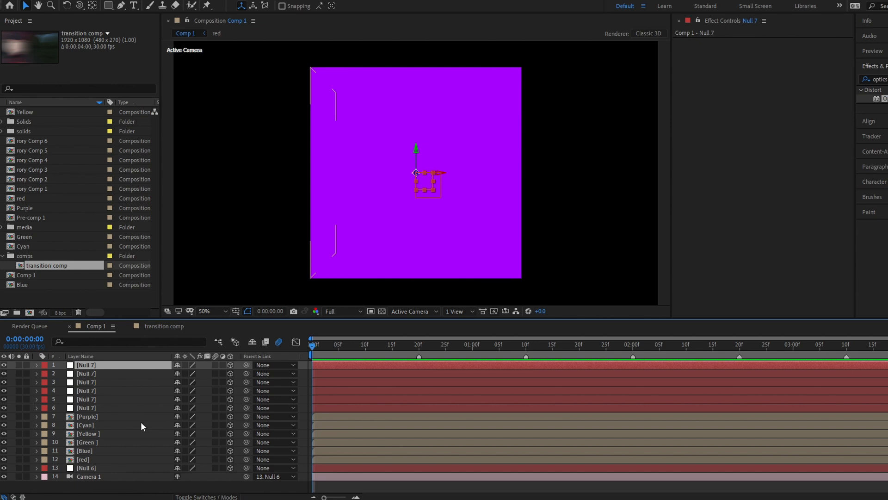
# - Parent all six coloured layers to the lowest Null 7 copy and chain each null to the one above it
pyautogui.click(145, 417)
pyautogui.keyDown('shift'); pyautogui.click(149, 459); pyautogui.keyUp('shift')
pyautogui.click(111, 409)
pyautogui.moveTo(247, 407); pyautogui.dragTo(241, 400)
pyautogui.moveTo(246, 399); pyautogui.dragTo(238, 382)
pyautogui.moveTo(247, 382); pyautogui.dragTo(238, 373)
pyautogui.moveTo(246, 373); pyautogui.dragTo(236, 364)
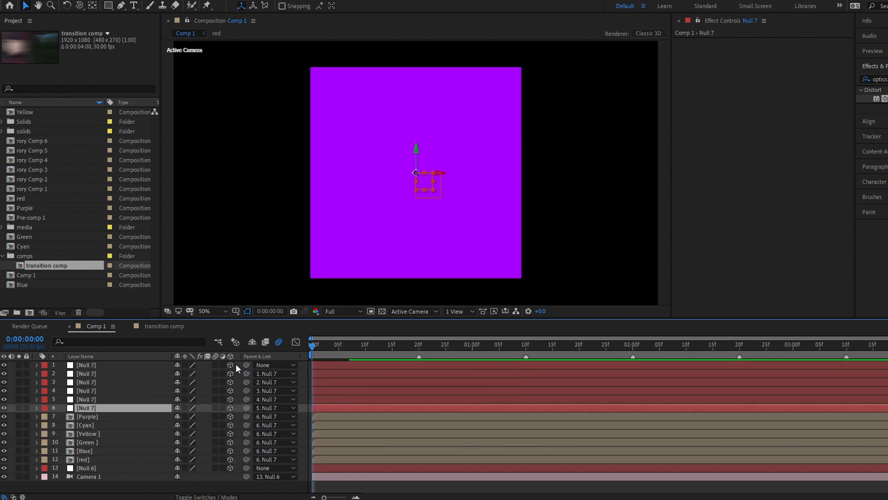
# - Try turning the cube by changing the orientation of the lowest Null 7 copy
pyautogui.press('r')
pyautogui.moveTo(190, 416); pyautogui.dragTo(220, 416)
pyautogui.press(',')
pyautogui.hotkey('ctrl', 'z')
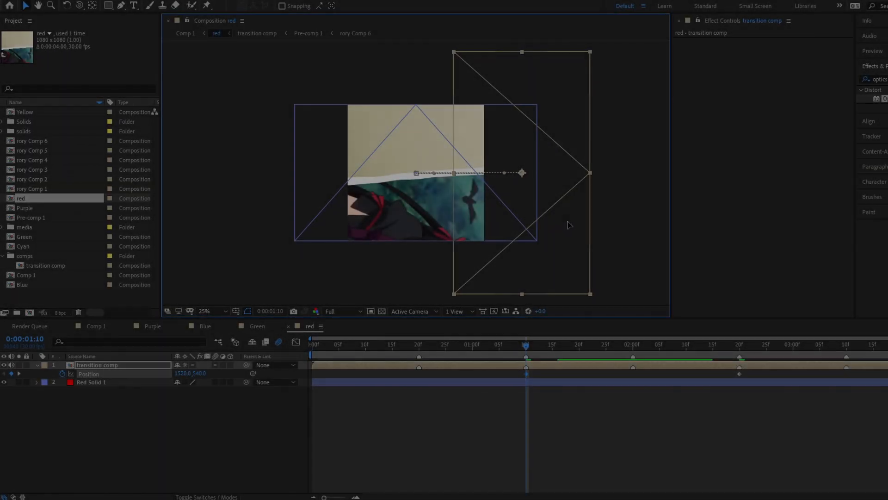
# - In the red comp, move the transition comp layer to 1628, 540 at 0:00:01:10 and Easy Ease its position keyframes
pyautogui.moveTo(568, 222); pyautogui.dragTo(579, 224)
pyautogui.moveTo(751, 374); pyautogui.dragTo(487, 371)
pyautogui.press('F9')
# - Lengthen the influence of both position keyframes in the speed graph to form a steep central peak
pyautogui.click(295, 342)
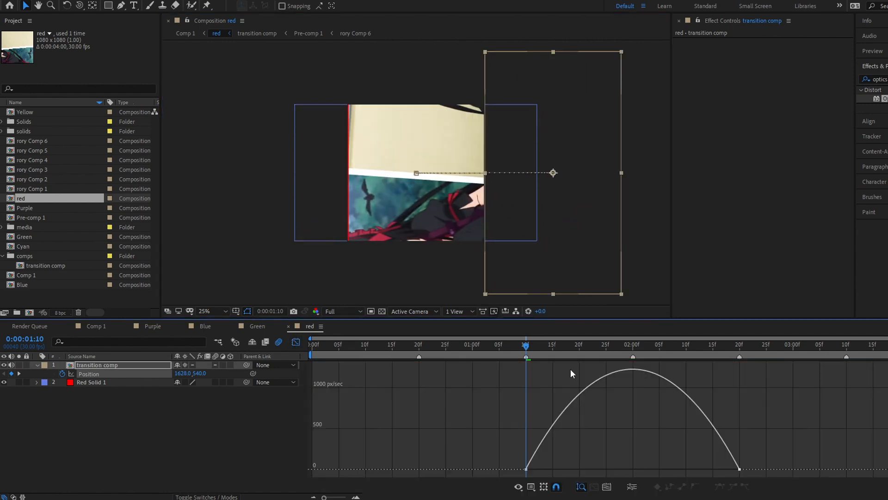
pyautogui.moveTo(771, 451); pyautogui.dragTo(520, 476)
pyautogui.moveTo(704, 469); pyautogui.dragTo(666, 469)
pyautogui.moveTo(566, 469); pyautogui.dragTo(598, 468)
# - Scrub the cube rotation in Comp 1 from 0:00:01:10 to about 0:00:02:01
pyautogui.click(104, 326)
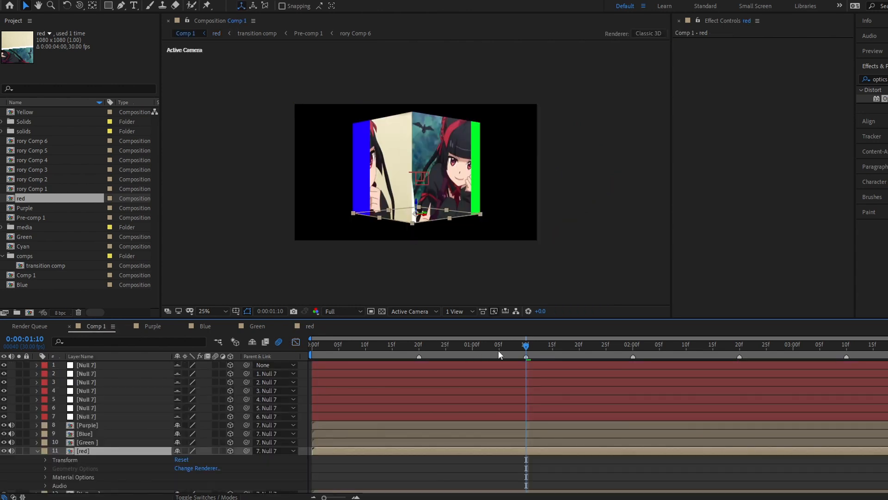
pyautogui.moveTo(530, 345); pyautogui.dragTo(618, 356)
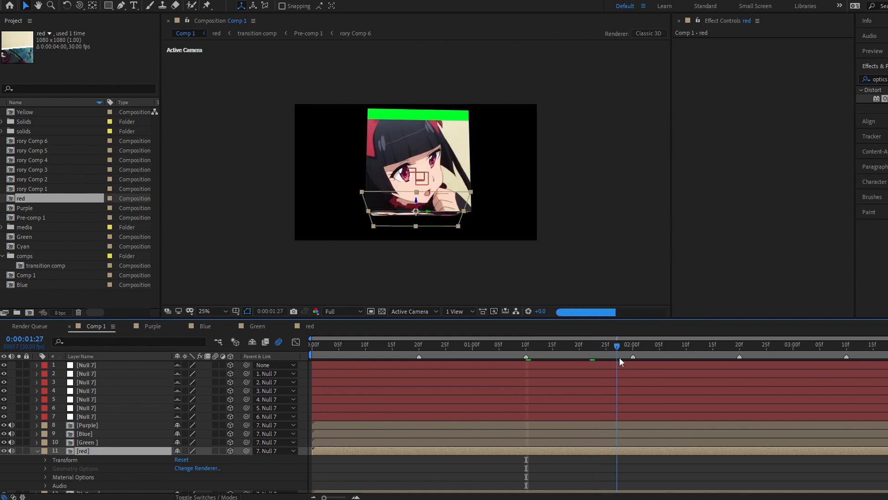
pyautogui.moveTo(619, 358); pyautogui.dragTo(634, 358)
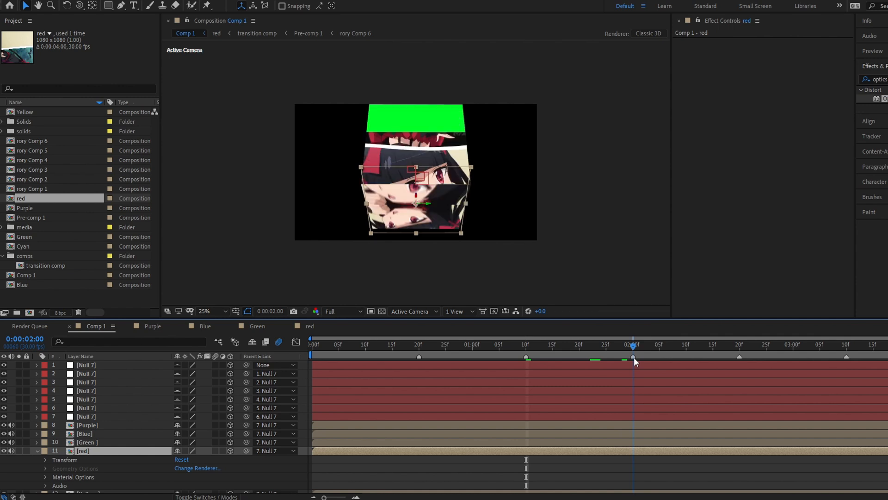
pyautogui.moveTo(635, 357); pyautogui.dragTo(640, 358)
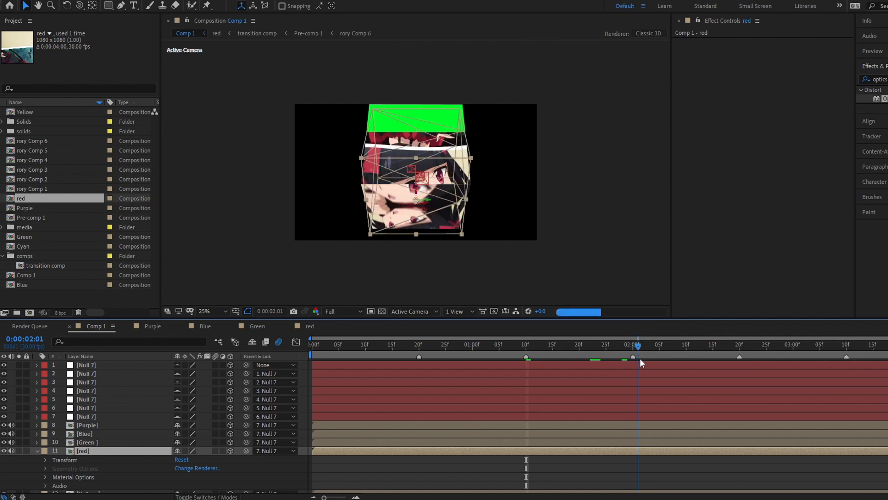
# - Reopen the red comp at 0:00:01:10 and show its layer bars instead of the speed graph
pyautogui.click(617, 469)
pyautogui.doubleClick(621, 451)
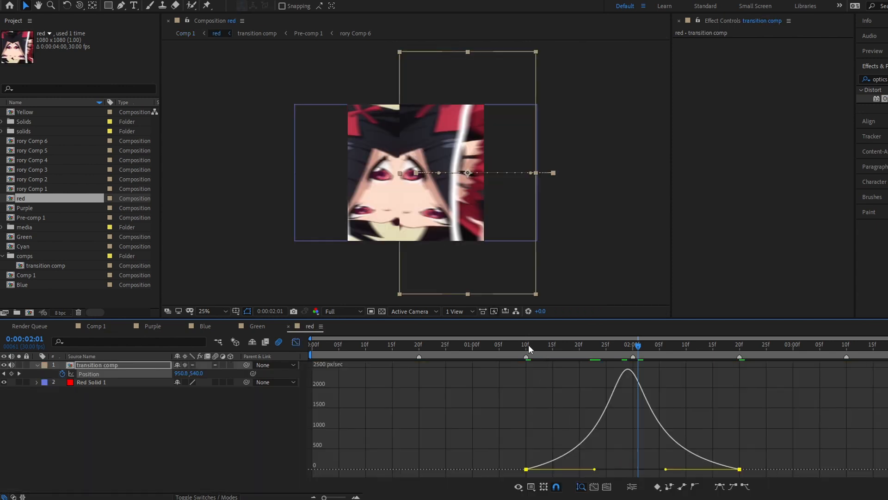
pyautogui.click(526, 346)
pyautogui.hotkey('shift', 'F3')
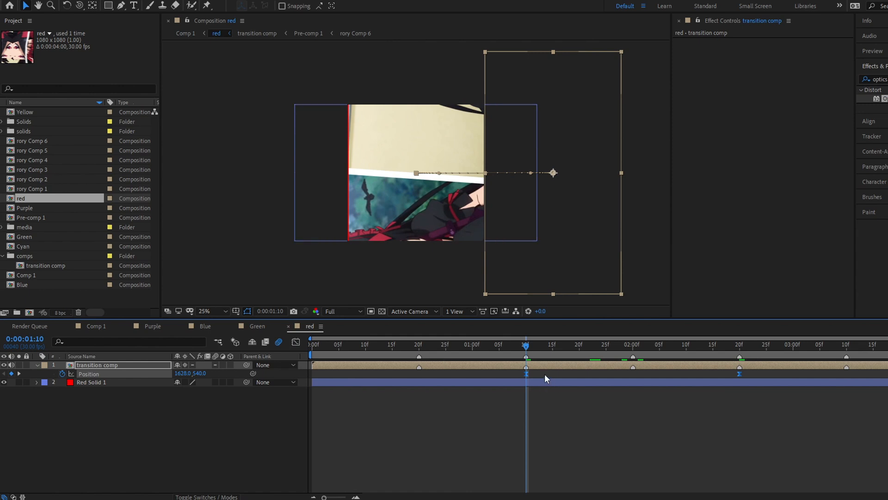
# - Try resetting the transition comp layer's position to 540, 540 at 0:00:01:10
pyautogui.moveTo(541, 345)
pyautogui.mouseDown()
pyautogui.moveTo(583, 343)
pyautogui.moveTo(527, 351)
pyautogui.mouseUp()
pyautogui.click(436, 377)
pyautogui.click(105, 373)
pyautogui.rightClick(104, 373)
pyautogui.click(196, 443)
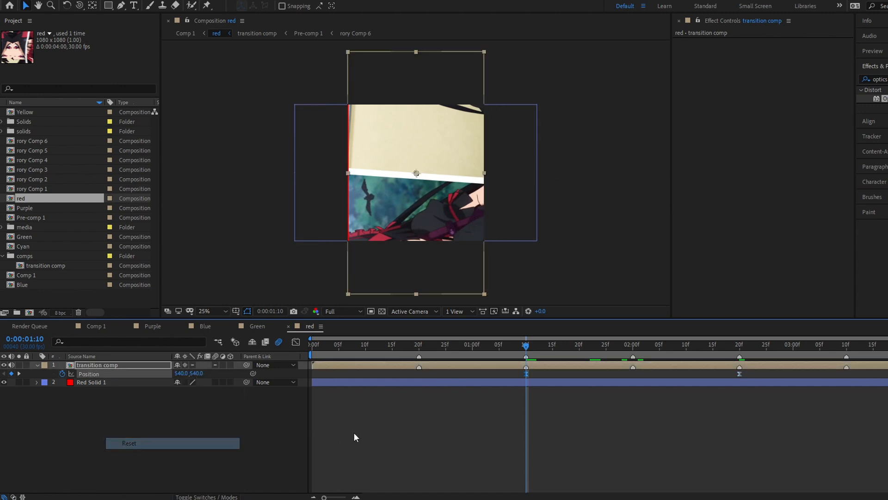
pyautogui.click(356, 431)
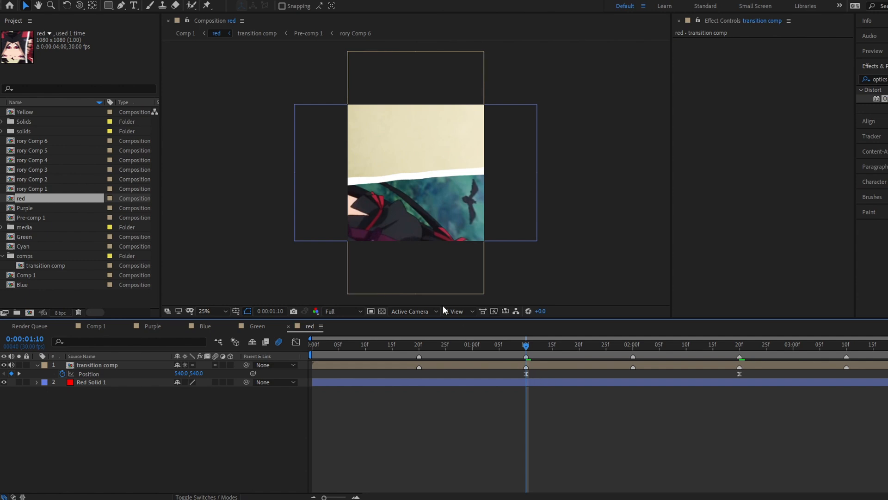
pyautogui.click(487, 365)
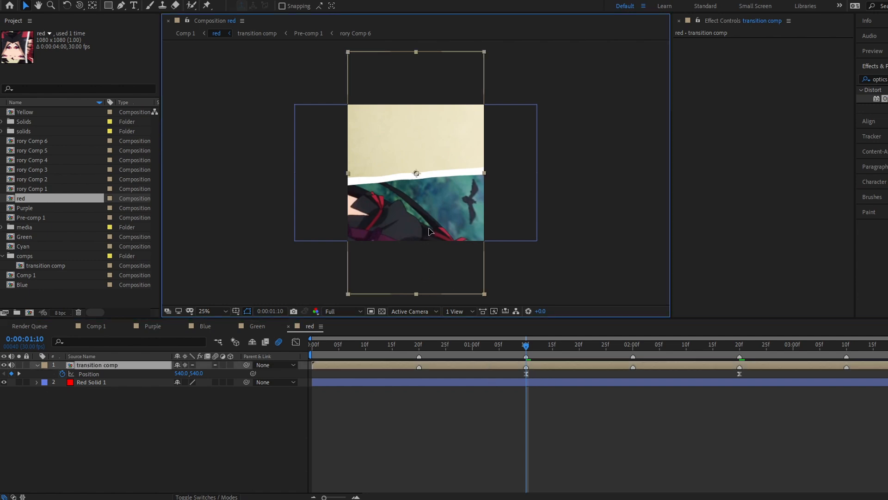
pyautogui.hotkey('ctrl', 'z')
# - Set the transition comp layer's position to 540, 540 at 0:00:01:10 and remove its 0:00:02:20 position keyframe
pyautogui.moveTo(538, 225); pyautogui.dragTo(566, 231)
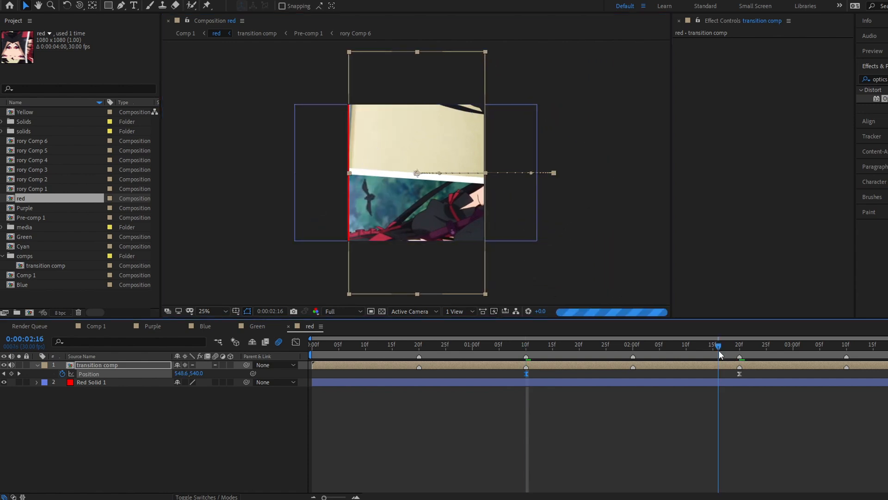
pyautogui.click(745, 372)
pyautogui.rightClick(144, 372)
pyautogui.click(163, 438)
pyautogui.moveTo(180, 373); pyautogui.dragTo(523, 392)
# - Try applying the Motion Tile effect to the transition comp layer in the red comp
pyautogui.click(881, 80)
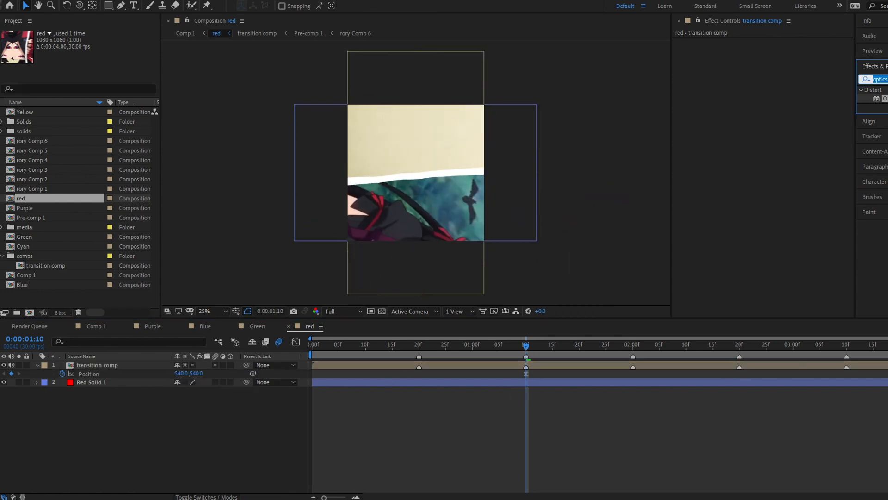
pyautogui.write('motio')
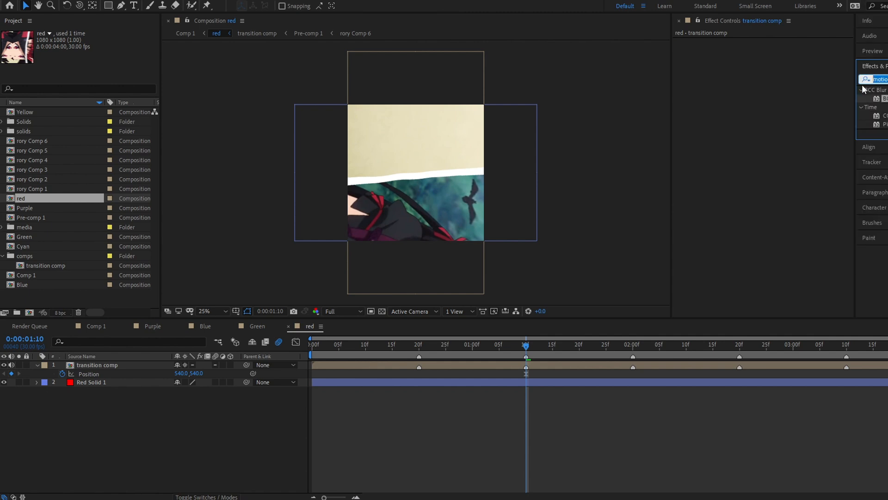
pyautogui.write('n bmotion tile')
pyautogui.moveTo(879, 99); pyautogui.dragTo(592, 365)
pyautogui.moveTo(179, 382); pyautogui.dragTo(195, 382)
pyautogui.moveTo(782, 85); pyautogui.dragTo(780, 78)
pyautogui.hotkey('ctrl', 'z')
pyautogui.hotkey('ctrl', 'z')
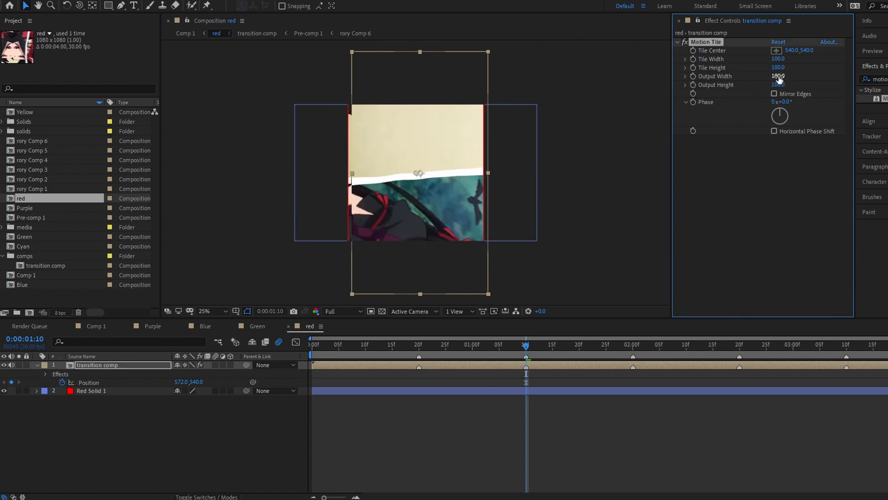
# - In the transition comp, keyframe Motion Tile's Output Width and Output Height on Pre-comp 1, including at 0:00:02:20
pyautogui.doubleClick(492, 363)
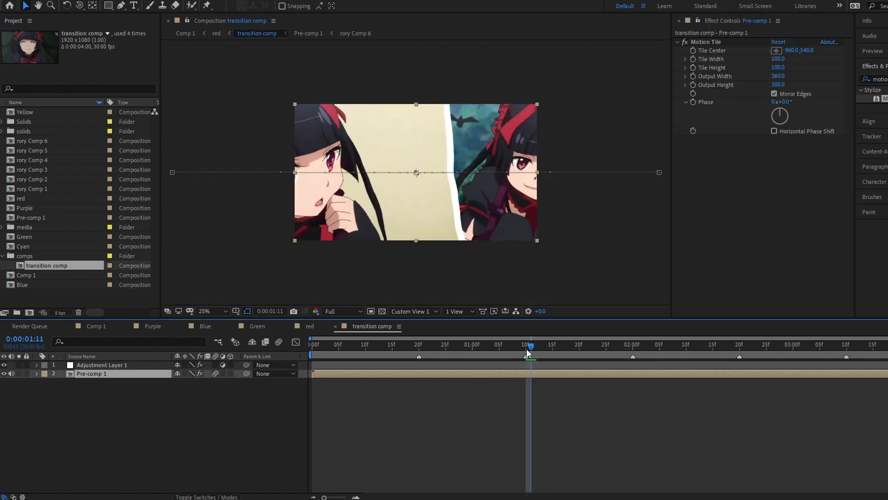
pyautogui.press('u')
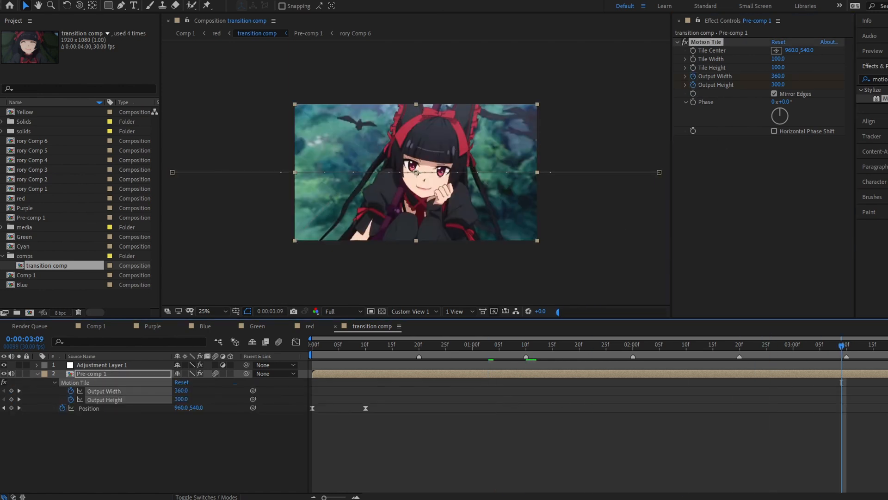
pyautogui.click(310, 347)
pyautogui.moveTo(307, 351); pyautogui.dragTo(419, 348)
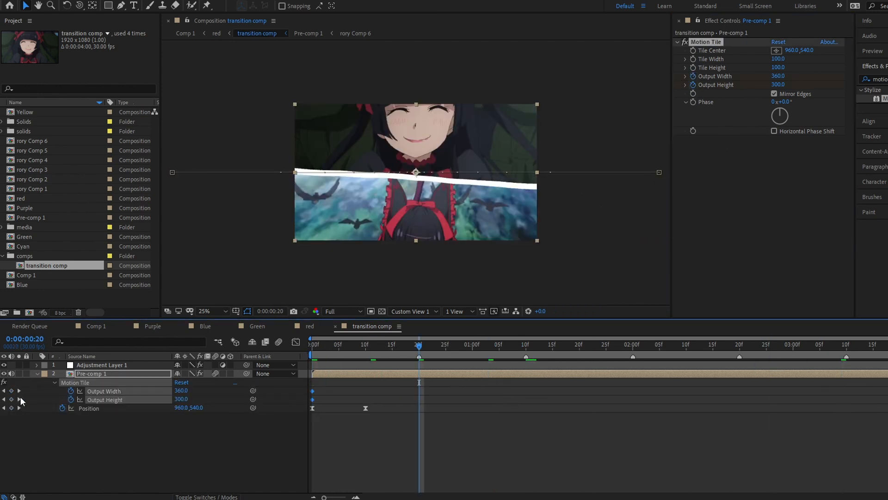
pyautogui.rightClick(753, 78)
pyautogui.moveTo(414, 399); pyautogui.dragTo(403, 387)
pyautogui.click(782, 110)
pyautogui.rightClick(728, 83)
pyautogui.click(757, 115)
pyautogui.click(739, 347)
pyautogui.hotkey('ctrl', 'v')
pyautogui.moveTo(751, 399); pyautogui.dragTo(734, 399)
# - Replace the transition comp layer in the red comp with a fresh copy starting at 0:00 and rotated 90°
pyautogui.click(310, 326)
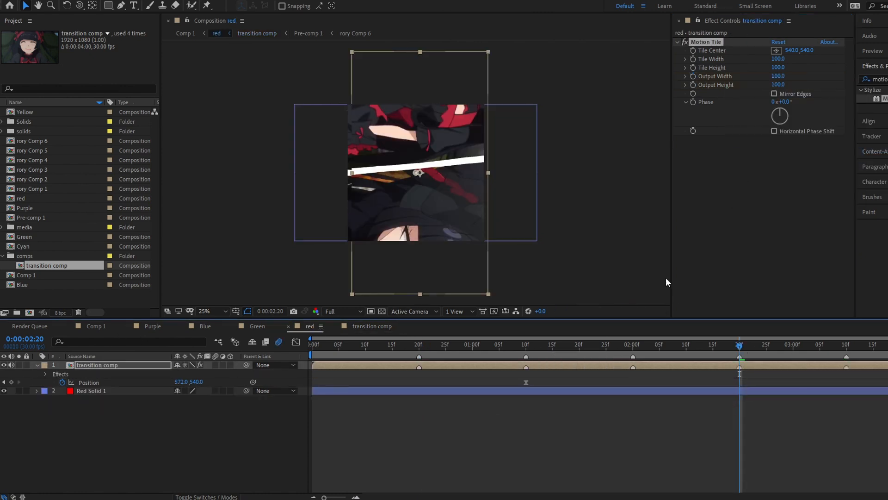
pyautogui.click(694, 261)
pyautogui.click(483, 367)
pyautogui.press('Delete')
pyautogui.moveTo(46, 265); pyautogui.dragTo(447, 364)
pyautogui.moveTo(550, 365); pyautogui.dragTo(342, 365)
pyautogui.moveTo(416, 185); pyautogui.dragTo(422, 206)
pyautogui.hotkey('ctrl', 'z')
# - Keyframe the fresh layer's position from beyond the red comp's right edge at 0:00:01:10 to its centre at 0:00:02:20
pyautogui.press('p')
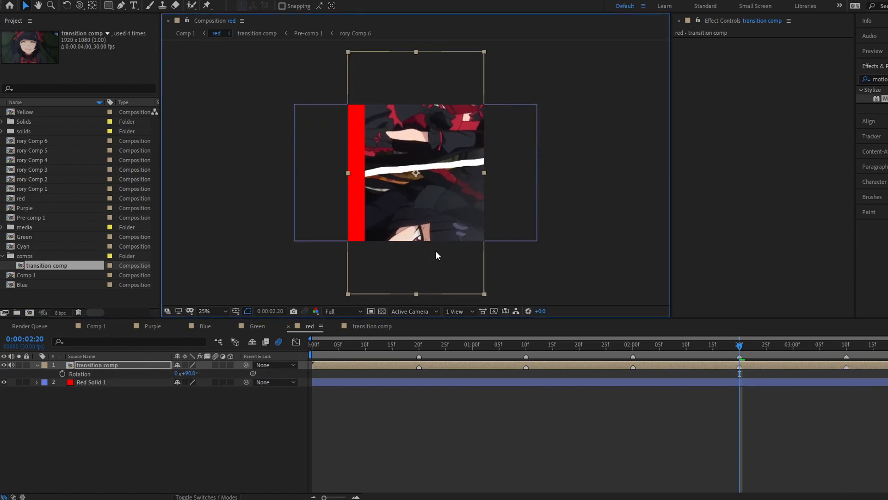
pyautogui.click(526, 346)
pyautogui.moveTo(437, 211); pyautogui.dragTo(573, 211)
# - Apply Easy Ease to both red comp position keyframes and lengthen their speed handles for a sharp mid-move peak
pyautogui.moveTo(754, 391); pyautogui.dragTo(513, 371)
pyautogui.press('F9')
pyautogui.click(297, 341)
pyautogui.moveTo(561, 469); pyautogui.dragTo(596, 469)
pyautogui.moveTo(703, 469); pyautogui.dragTo(664, 469)
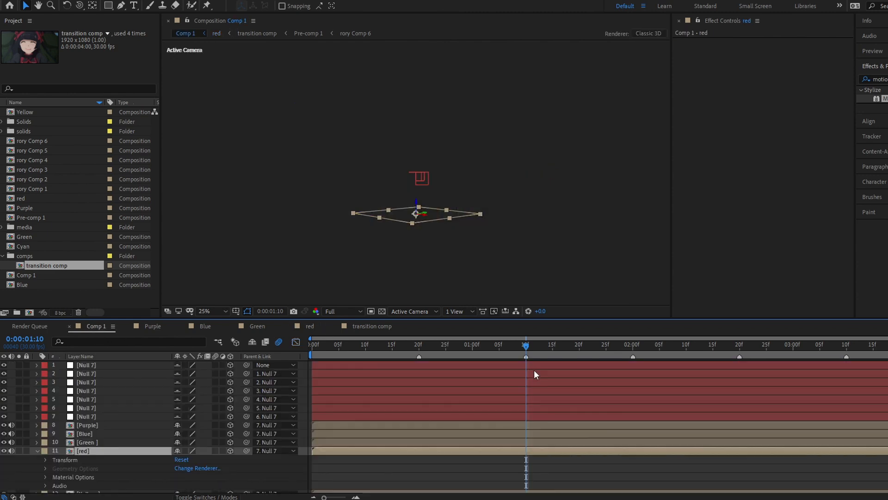
# - Preview the cube rotation in Comp 1 between about 0:00:01:08 and 0:00:01:29
pyautogui.moveTo(532, 346); pyautogui.dragTo(629, 346)
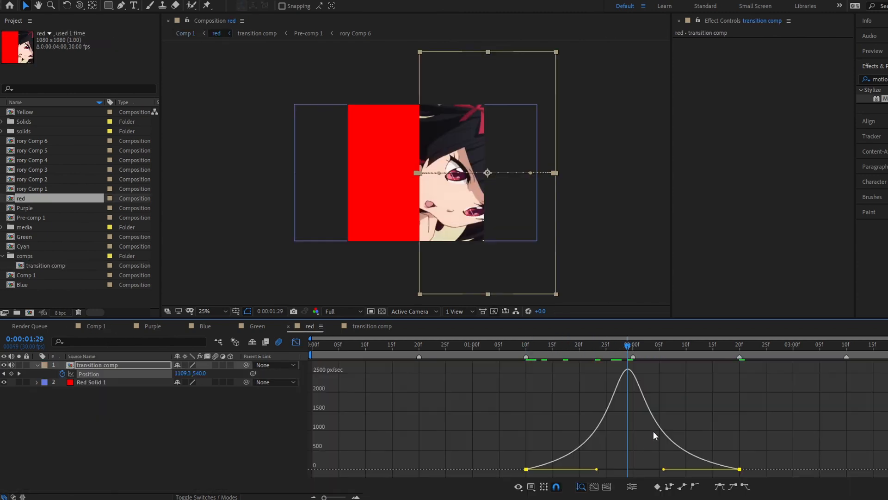
pyautogui.hotkey('shift', 'F3')
pyautogui.press('s')
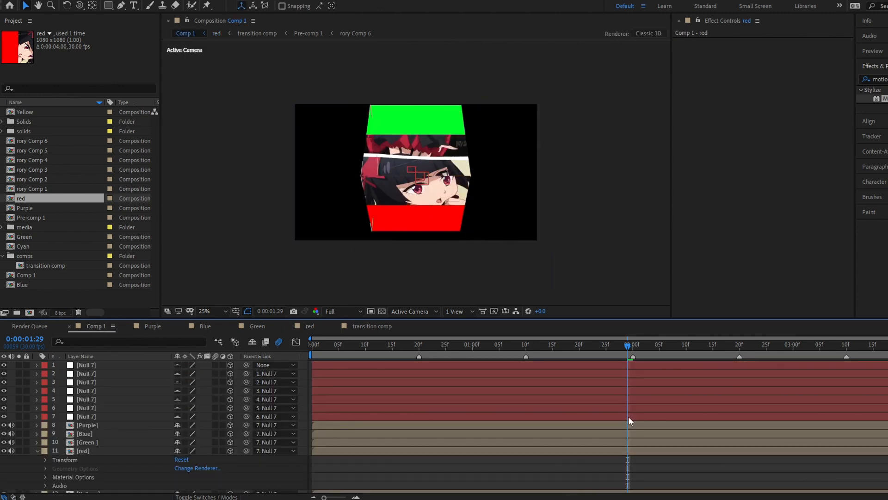
pyautogui.click(515, 354)
pyautogui.click(511, 352)
pyautogui.press('space')
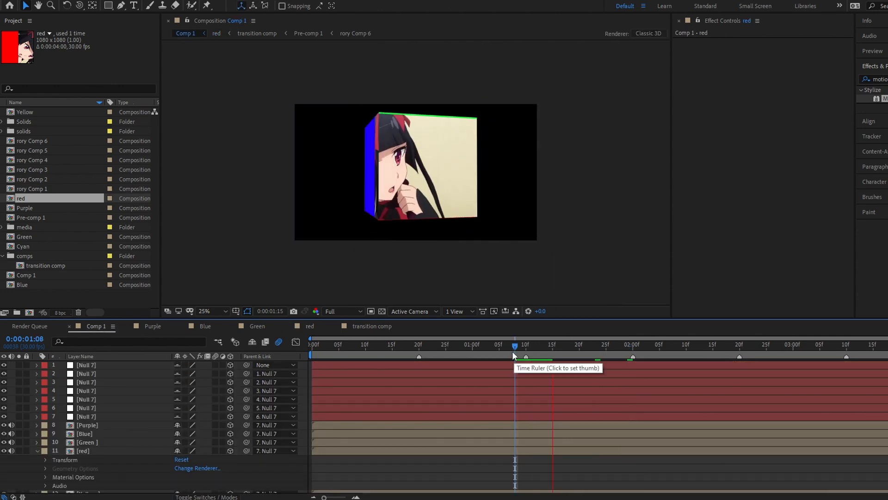
pyautogui.moveTo(511, 350); pyautogui.dragTo(602, 351)
# - Remove the transition comp layer from the red comp, and reveal the Orientation keyframes of Comp 1's fifth-layer null
pyautogui.doubleClick(417, 450)
pyautogui.click(96, 326)
pyautogui.click(134, 408)
pyautogui.click(133, 401)
pyautogui.press('u')
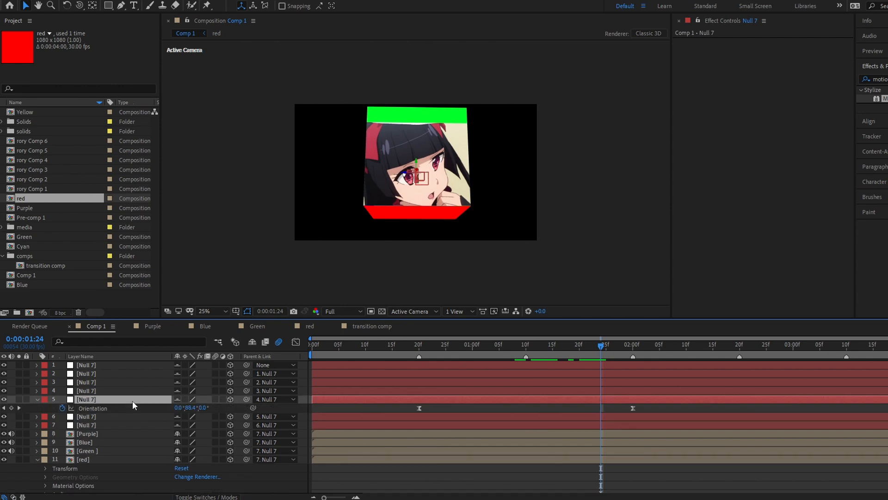
# - Set the fourth-layer null's X orientation to 90° at 0:00:02:20 in Comp 1
pyautogui.click(134, 391)
pyautogui.press('u')
pyautogui.click(740, 346)
pyautogui.click(179, 400)
pyautogui.write('90')
pyautogui.press('Return')
pyautogui.press('j')
pyautogui.click(401, 400)
pyautogui.hotkey('ctrl', 'z')
pyautogui.click(707, 394)
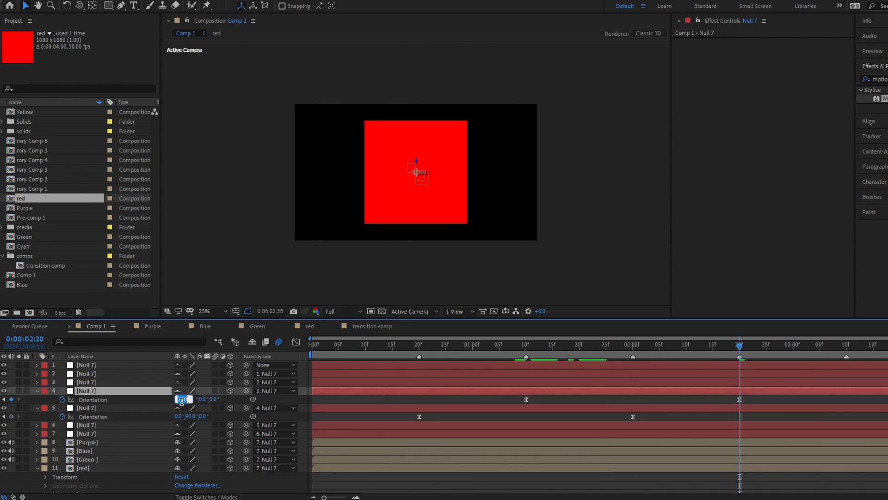
pyautogui.write('90')
pyautogui.press('Return')
pyautogui.moveTo(600, 350); pyautogui.dragTo(596, 372)
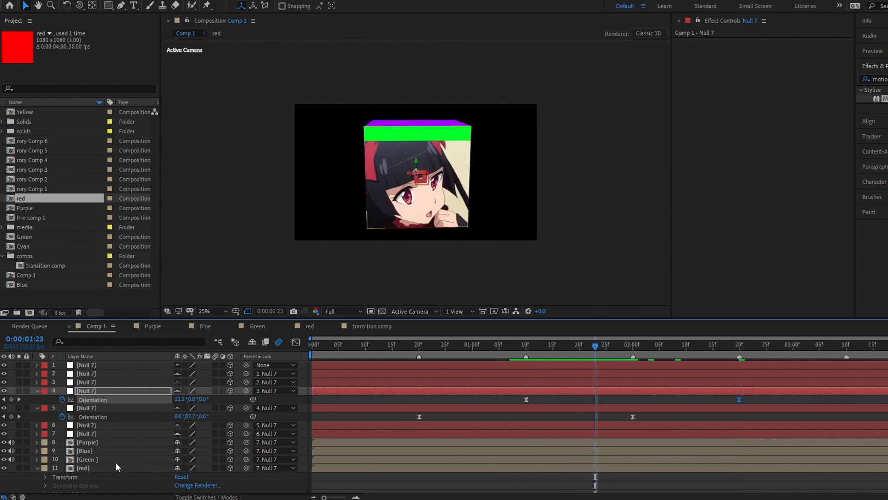
# - In the Green comp, move the transition comp layer toward the left edge at 0:00:02:20
pyautogui.doubleClick(89, 459)
pyautogui.click(739, 345)
pyautogui.click(704, 372)
pyautogui.click(704, 374)
pyautogui.moveTo(527, 347); pyautogui.dragTo(739, 373)
pyautogui.click(715, 365)
pyautogui.moveTo(559, 180); pyautogui.dragTo(283, 188)
pyautogui.click(91, 327)
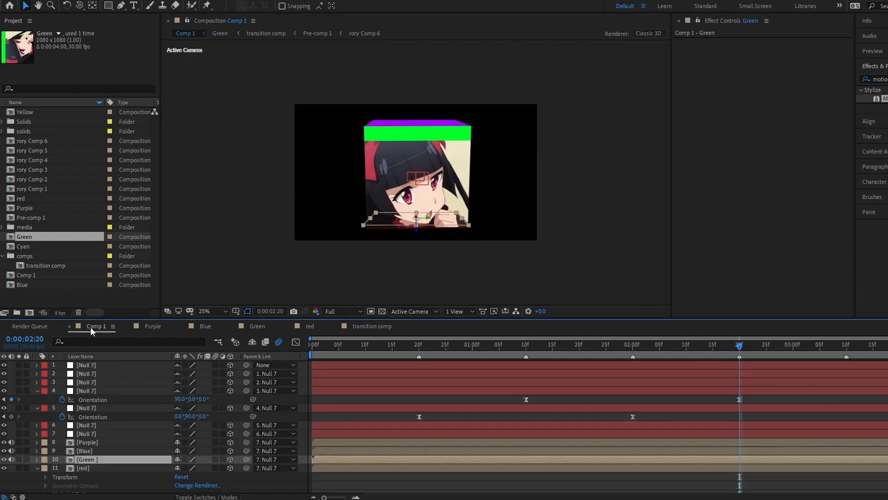
# - Split the transition comp layer in the Purple comp at 0:00:01:10
pyautogui.moveTo(627, 357); pyautogui.dragTo(611, 390)
pyautogui.doubleClick(618, 441)
pyautogui.click(295, 342)
pyautogui.moveTo(658, 348); pyautogui.dragTo(529, 360)
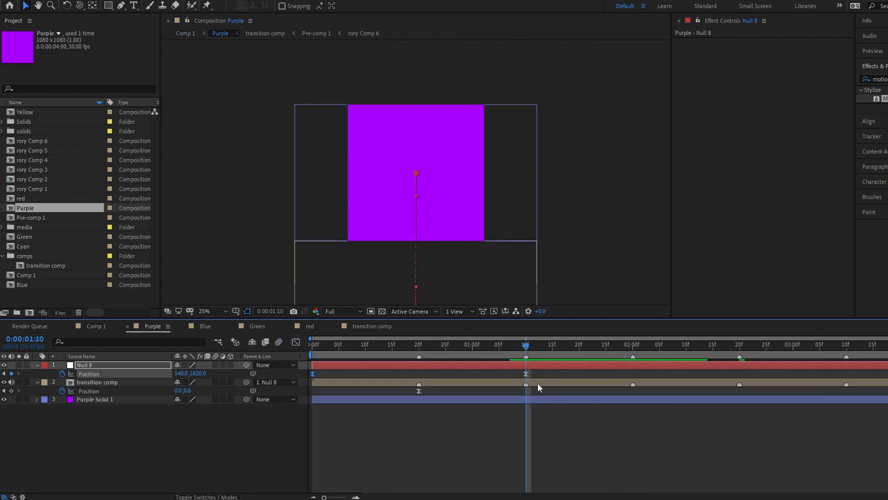
pyautogui.click(538, 382)
pyautogui.hotkey('ctrl', 'shift', 'd')
# - Unparent the second transition comp segment, place it above Null 8, and check the cube at about 0:00:01:27
pyautogui.click(276, 383)
pyautogui.click(277, 393)
pyautogui.moveTo(111, 382); pyautogui.dragTo(123, 366)
pyautogui.press('r')
pyautogui.click(96, 326)
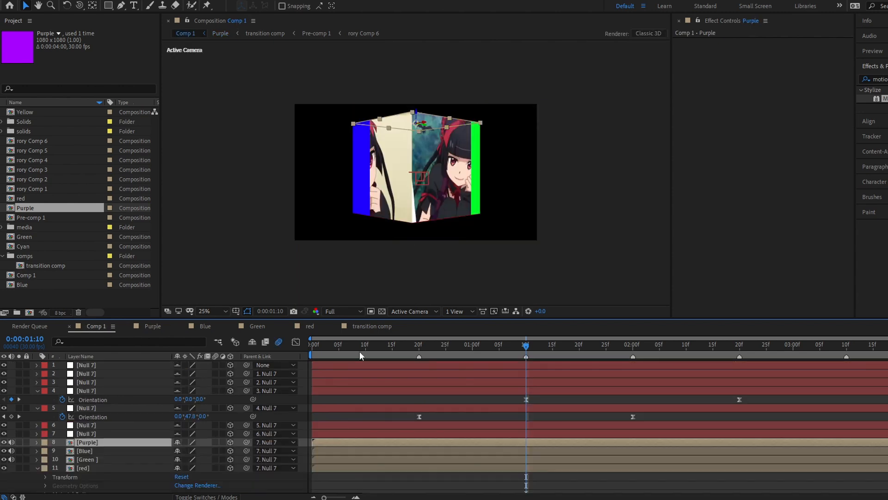
pyautogui.click(616, 354)
pyautogui.click(153, 325)
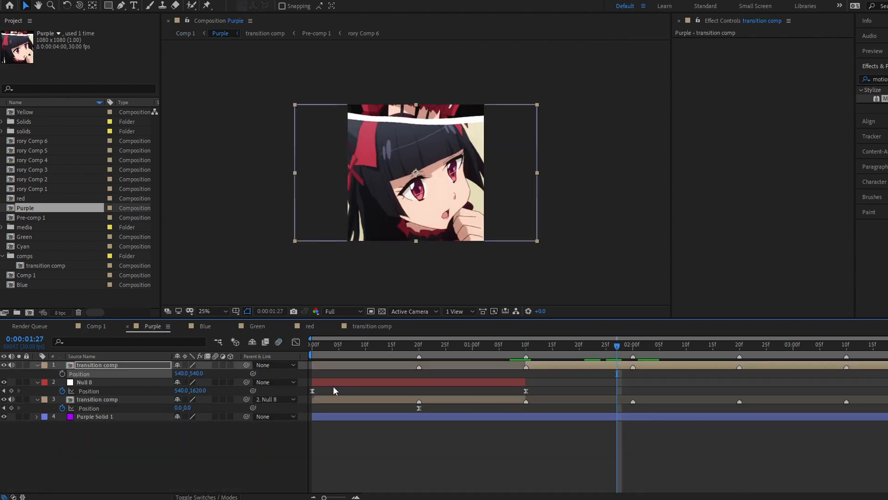
# - Keyframe the second Purple segment's position to slide from 1624, 540 at 0:00:01:10 to the centre at 0:00:02:20
pyautogui.click(102, 326)
pyautogui.click(152, 327)
pyautogui.click(527, 346)
pyautogui.moveTo(435, 218); pyautogui.dragTo(561, 223)
pyautogui.press('p')
pyautogui.click(62, 374)
pyautogui.moveTo(526, 346); pyautogui.dragTo(517, 371)
# - Apply Easy Ease to the second Purple segment's position keyframes and lengthen their speed handles toward the middle
pyautogui.rightClick(141, 373)
pyautogui.click(155, 391)
pyautogui.press('F9')
pyautogui.click(295, 343)
pyautogui.moveTo(704, 469); pyautogui.dragTo(668, 469)
pyautogui.moveTo(561, 469); pyautogui.dragTo(595, 469)
# - Play Comp 1 from the start and scrub the cube animation back from about 0:00:01:07
pyautogui.click(97, 326)
pyautogui.press('space')
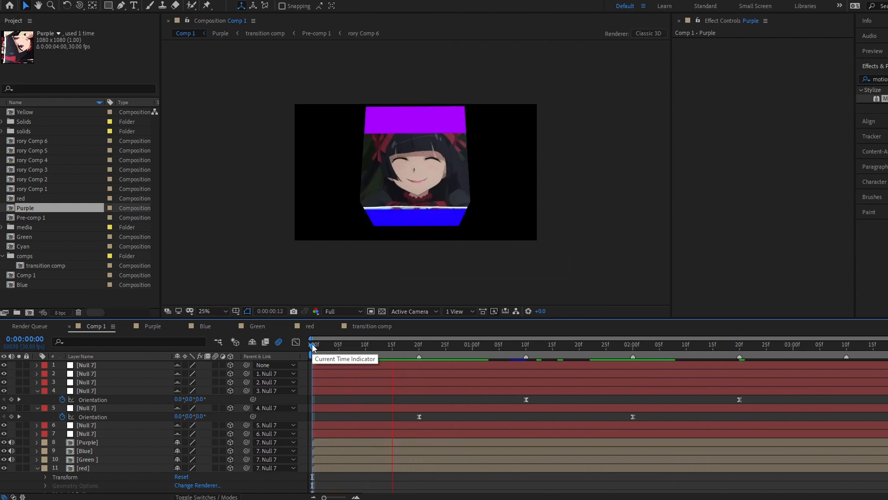
pyautogui.press('space')
pyautogui.moveTo(411, 346); pyautogui.dragTo(511, 363)
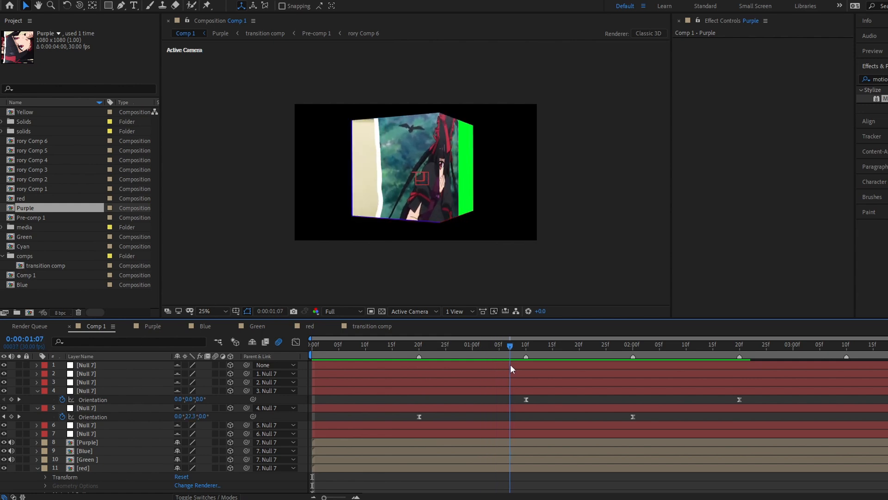
pyautogui.moveTo(502, 365); pyautogui.dragTo(440, 370)
# - Delete the fourth null's 0:00:02:20 and the fifth null's 0:00:02:00 orientation keyframes in Comp 1
pyautogui.click(442, 427)
pyautogui.moveTo(613, 414); pyautogui.dragTo(669, 416)
pyautogui.press('Delete')
pyautogui.click(548, 391)
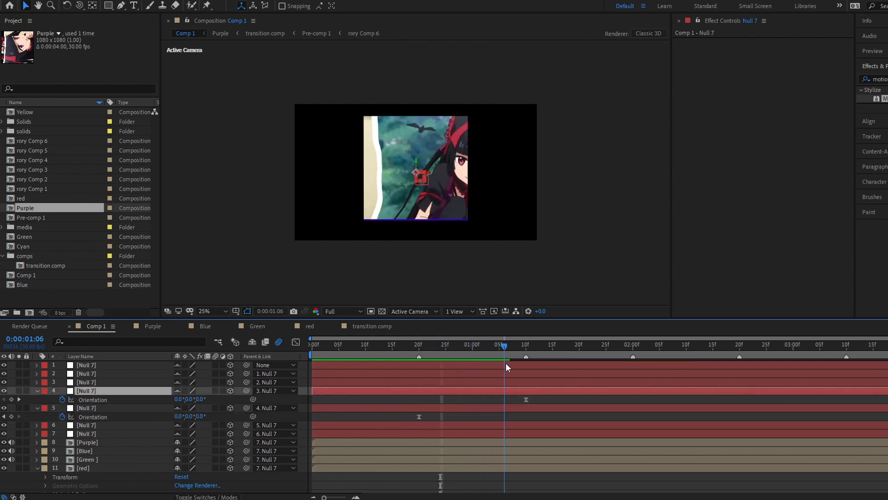
# - Delete the transition comp layers from the Blue comp, leaving only its solid
pyautogui.doubleClick(117, 450)
pyautogui.click(96, 382)
pyautogui.press('Delete')
pyautogui.click(96, 366)
pyautogui.press('Delete')
pyautogui.click(98, 327)
# - Delete the Purple comp's second transition comp segment and extend Null 8 to the end of the comp
pyautogui.doubleClick(103, 459)
pyautogui.click(98, 382)
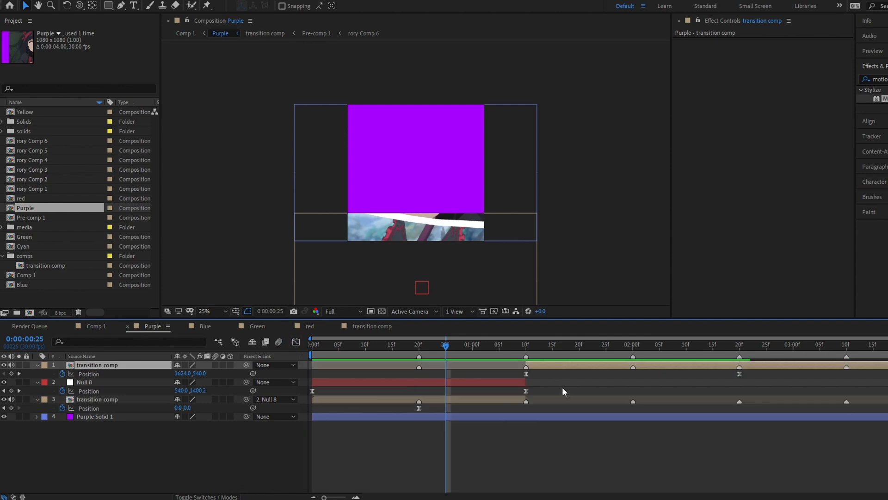
pyautogui.press('Delete')
pyautogui.moveTo(526, 365); pyautogui.dragTo(884, 365)
pyautogui.moveTo(525, 382); pyautogui.dragTo(883, 380)
pyautogui.click(520, 392)
pyautogui.moveTo(447, 346); pyautogui.dragTo(527, 371)
pyautogui.click(96, 327)
pyautogui.moveTo(314, 346); pyautogui.dragTo(370, 361)
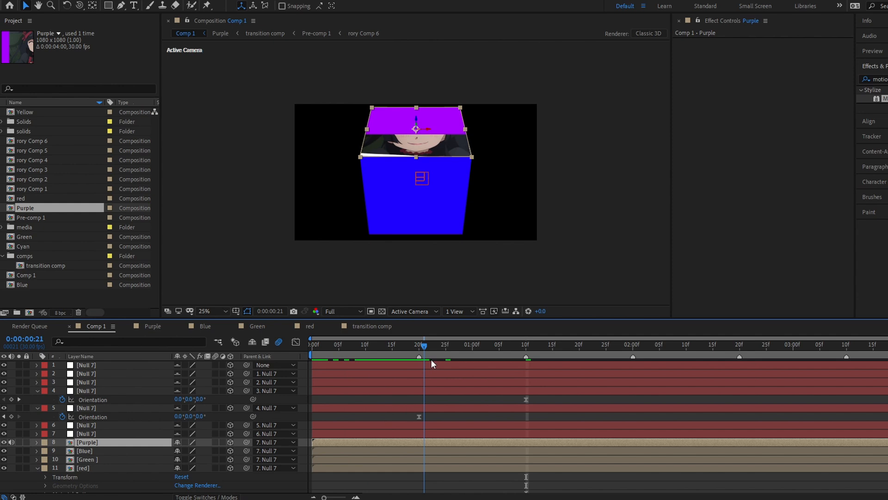
# - Add a fresh transition comp layer to the Blue comp above its solid
pyautogui.doubleClick(85, 451)
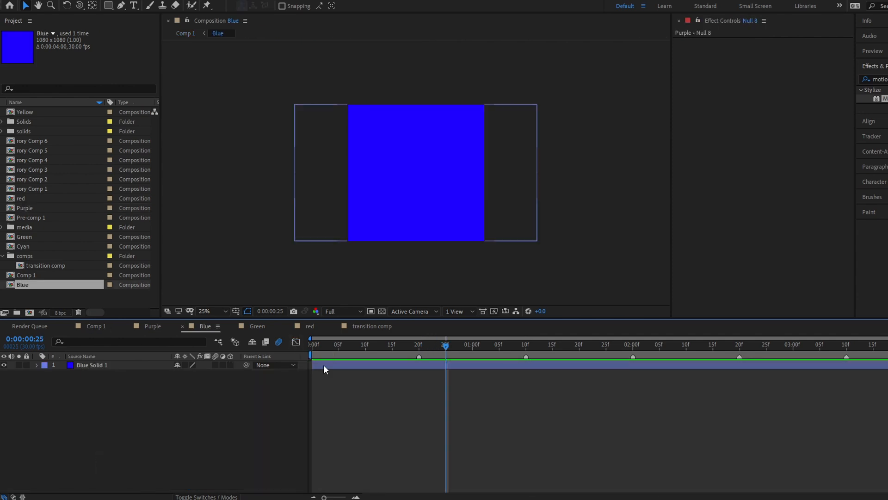
pyautogui.click(351, 363)
pyautogui.hotkey('ctrl', 'alt', 'shift', 'y')
# - Scrub Comp 1 up to about 0:00:01:07 and examine the Purple comp's layers against the cube faces
pyautogui.click(95, 326)
pyautogui.moveTo(426, 359); pyautogui.dragTo(510, 364)
pyautogui.doubleClick(511, 442)
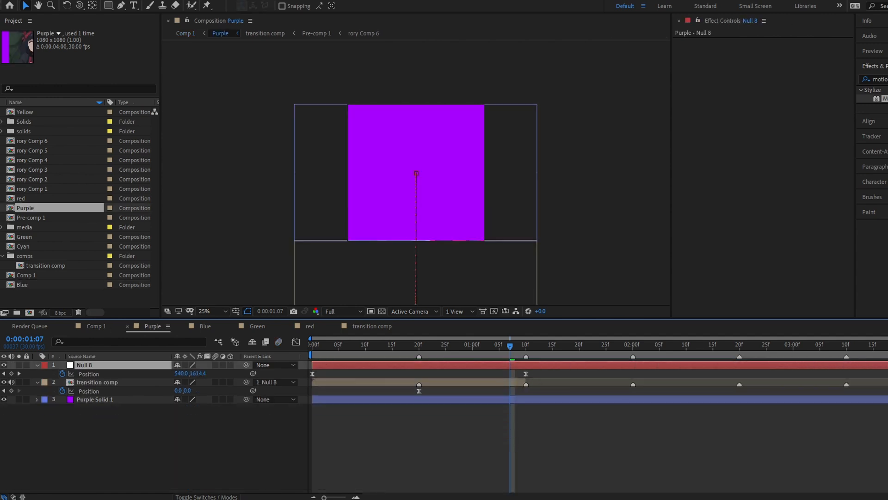
pyautogui.click(531, 381)
pyautogui.click(372, 353)
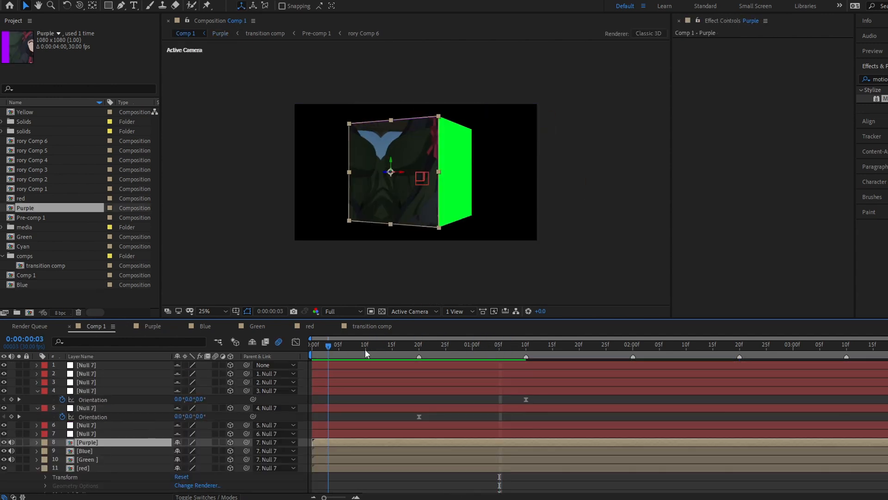
pyautogui.moveTo(364, 351); pyautogui.dragTo(510, 354)
pyautogui.click(478, 450)
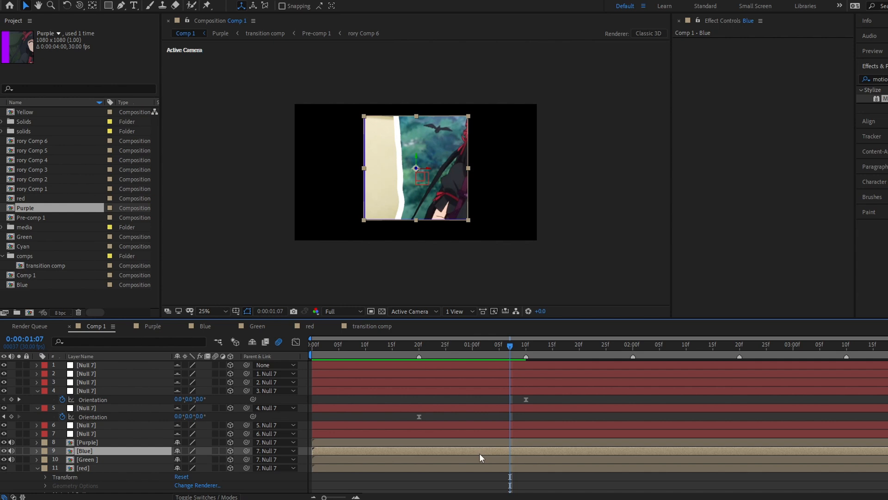
# - In the Blue comp, slide the transition comp layer out past the left edge at 0:00:02:00
pyautogui.doubleClick(499, 447)
pyautogui.click(451, 364)
pyautogui.click(633, 344)
pyautogui.moveTo(609, 178); pyautogui.dragTo(231, 181)
pyautogui.hotkey('ctrl', 'z')
# - Keyframe the fifth null's Y orientation at 0:00:02:00 in Comp 1 so the cube turns toward its cyan face
pyautogui.click(97, 326)
pyautogui.moveTo(439, 347); pyautogui.dragTo(536, 366)
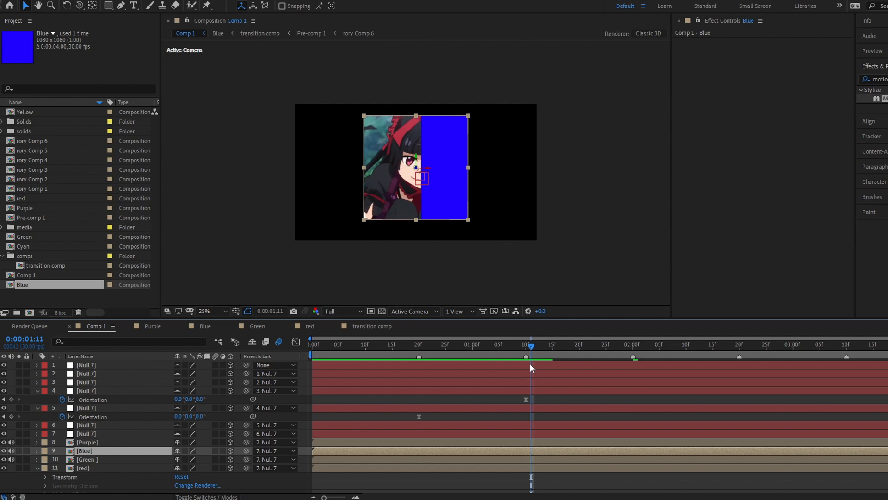
pyautogui.moveTo(189, 415); pyautogui.dragTo(191, 416)
pyautogui.click(192, 416)
# - Reshape the fifth null's orientation speed curve to move its peak earlier, and preview the turn to 0:00:01:10
pyautogui.click(295, 341)
pyautogui.moveTo(602, 469); pyautogui.dragTo(445, 470)
pyautogui.click(295, 342)
pyautogui.press('space')
pyautogui.moveTo(504, 378); pyautogui.dragTo(523, 380)
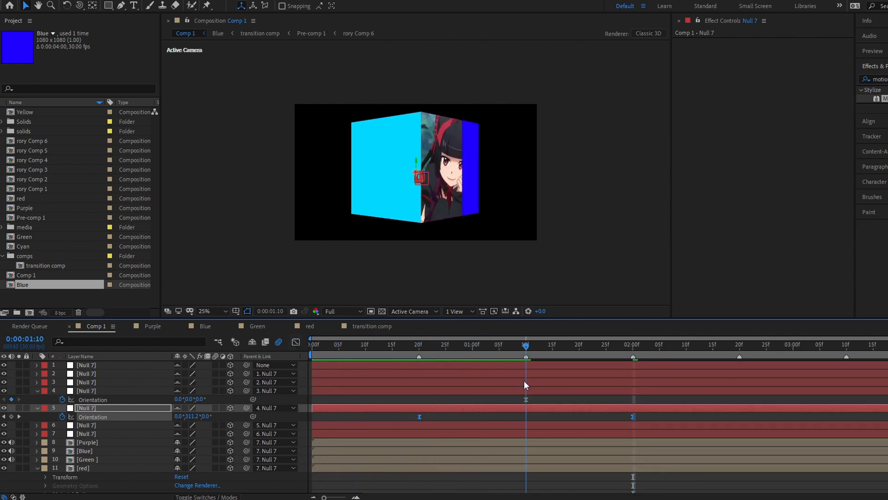
# - Move the Cyan layer between the Blue and Green layers in Comp 1's layer stack
pyautogui.scroll(-3, 95, 471)
pyautogui.moveTo(93, 471); pyautogui.dragTo(102, 407)
pyautogui.moveTo(418, 347); pyautogui.dragTo(461, 348)
# - Add the transition comp to the centre of the Cyan comp and check it on the cube
pyautogui.doubleClick(407, 410)
pyautogui.moveTo(46, 265); pyautogui.dragTo(416, 173)
pyautogui.press('p')
pyautogui.click(93, 326)
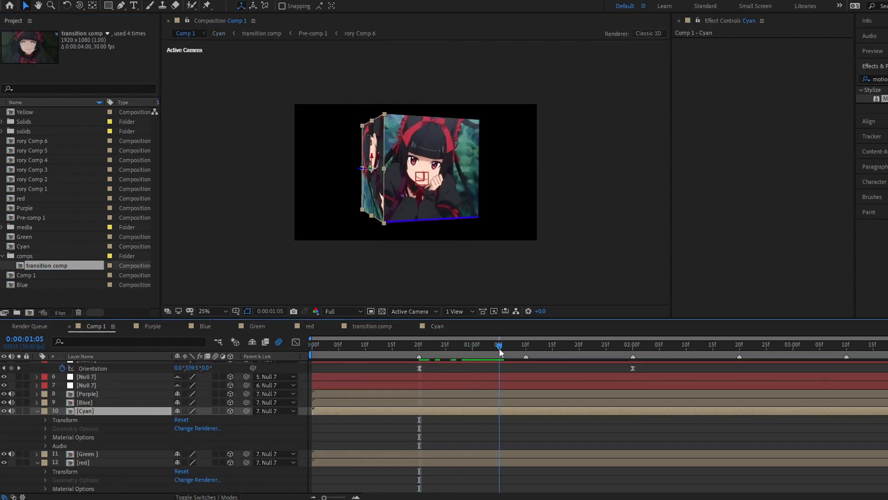
# - Rotate the transition comp layer in the Cyan comp so its picture stands upright on the cube face
pyautogui.doubleClick(467, 411)
pyautogui.press('r')
pyautogui.moveTo(181, 374); pyautogui.dragTo(222, 375)
pyautogui.click(92, 326)
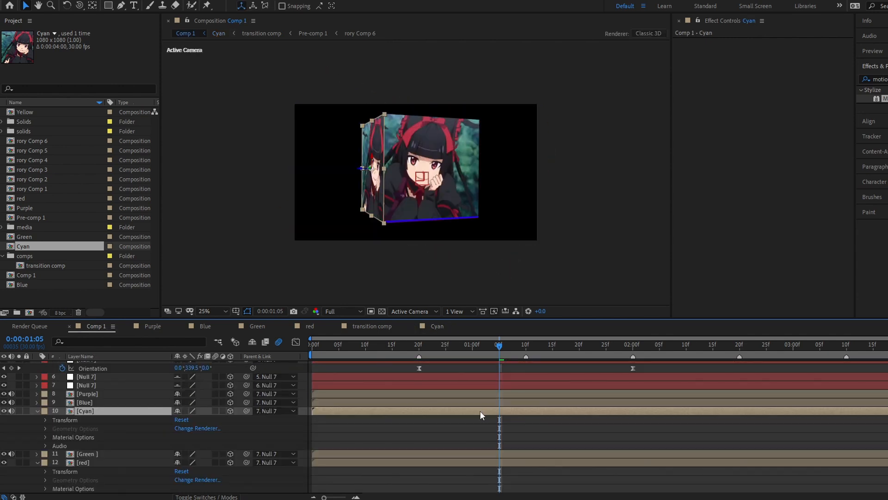
# - Keyframe the transition comp's position in the Cyan comp at 0:00:01:21 and check the cube in Comp 1 at 0:00:00:06
pyautogui.doubleClick(479, 410)
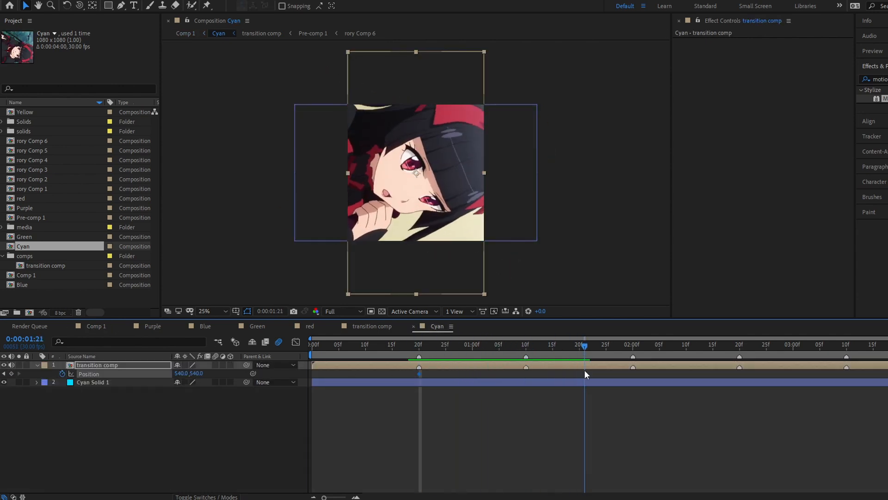
pyautogui.click(11, 373)
pyautogui.click(420, 348)
pyautogui.hotkey('shift', 'F3')
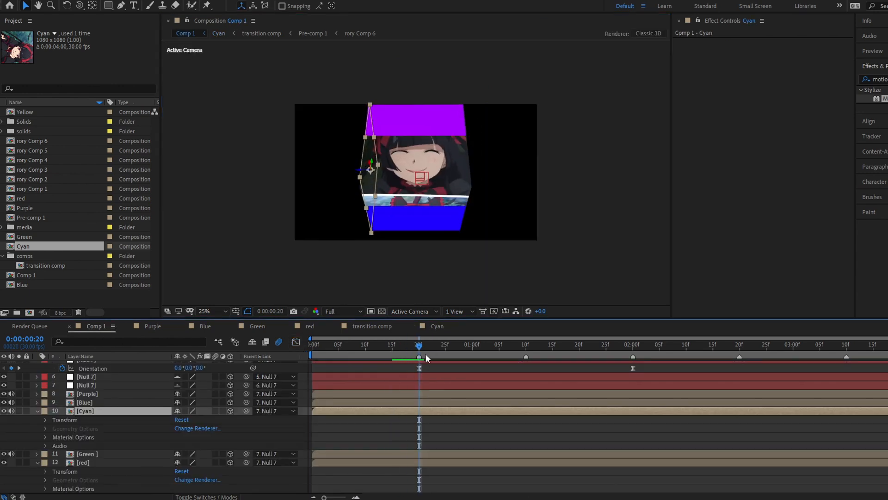
pyautogui.moveTo(426, 354); pyautogui.dragTo(345, 346)
# - Open Pre-comp 1 inside the transition comp and reveal the position keyframes of its null layers
pyautogui.doubleClick(46, 266)
pyautogui.doubleClick(360, 373)
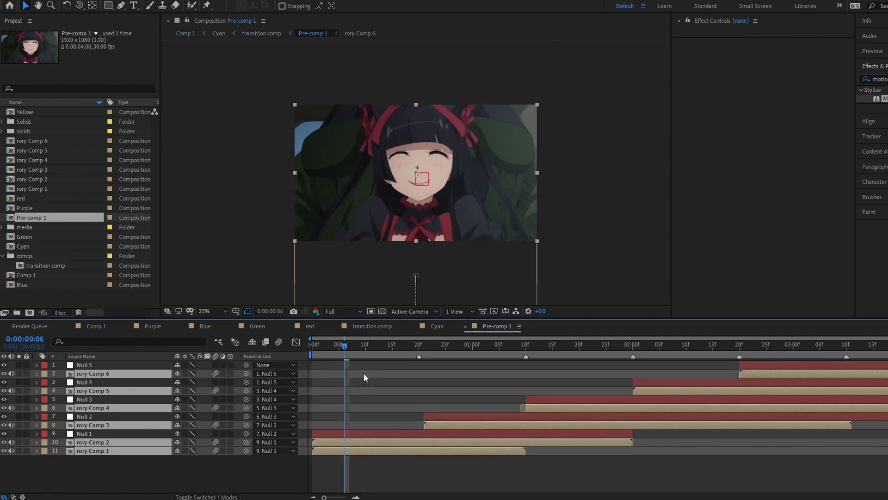
pyautogui.click(396, 434)
pyautogui.press('p')
pyautogui.hotkey('shift', 'F3')
pyautogui.hotkey('shift', 'F3')
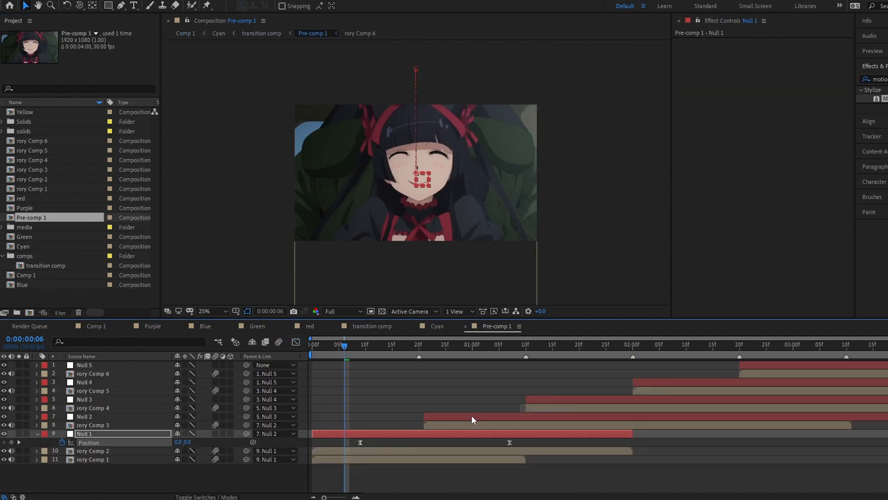
pyautogui.hotkey('ctrl', 'a')
pyautogui.press('u')
# - Expand the keyframed properties of the rory Comp layers in Pre-comp 1
pyautogui.click(764, 367)
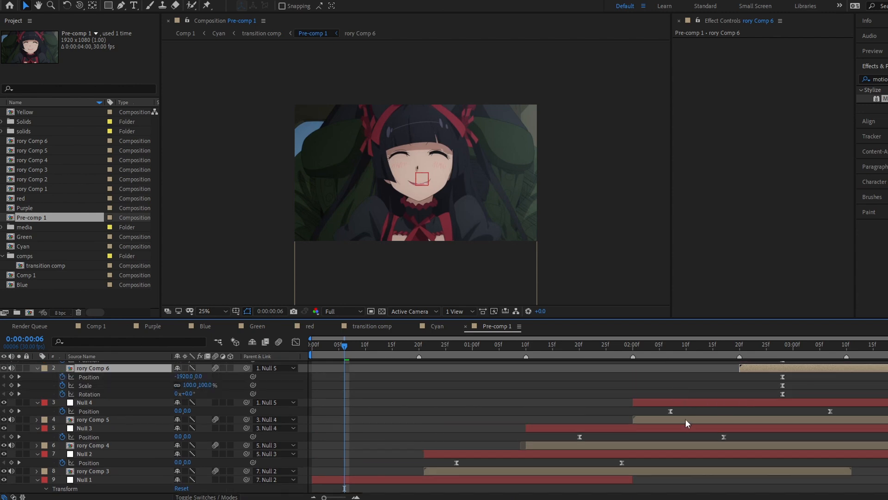
pyautogui.click(662, 419)
pyautogui.press('u')
pyautogui.click(632, 471)
pyautogui.press('u')
pyautogui.click(555, 444)
pyautogui.press('u')
pyautogui.click(497, 480)
pyautogui.scroll(6, 101, 428)
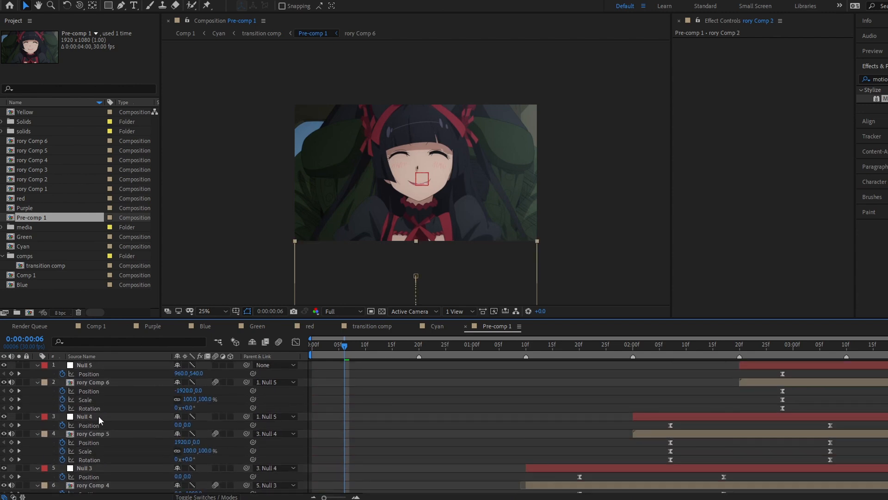
# - Select the position, scale and rotation keyframes across the null and rory Comp layers in Pre-comp 1 and apply Easy Ease
pyautogui.keyDown('ctrl'); pyautogui.click(93, 374); pyautogui.keyUp('ctrl')
pyautogui.keyDown('ctrl'); pyautogui.click(93, 391); pyautogui.keyUp('ctrl')
pyautogui.keyDown('ctrl'); pyautogui.click(93, 408); pyautogui.keyUp('ctrl')
pyautogui.keyDown('ctrl'); pyautogui.click(91, 443); pyautogui.keyUp('ctrl')
pyautogui.scroll(-1, 92, 448)
pyautogui.keyDown('ctrl'); pyautogui.click(92, 451); pyautogui.keyUp('ctrl')
pyautogui.scroll(-3, 94, 469)
pyautogui.keyDown('ctrl'); pyautogui.click(95, 442); pyautogui.keyUp('ctrl')
pyautogui.keyDown('ctrl'); pyautogui.click(95, 424); pyautogui.keyUp('ctrl')
pyautogui.keyDown('ctrl'); pyautogui.click(103, 479); pyautogui.keyUp('ctrl')
pyautogui.scroll(-2, 102, 479)
pyautogui.click(296, 342)
pyautogui.press('F9')
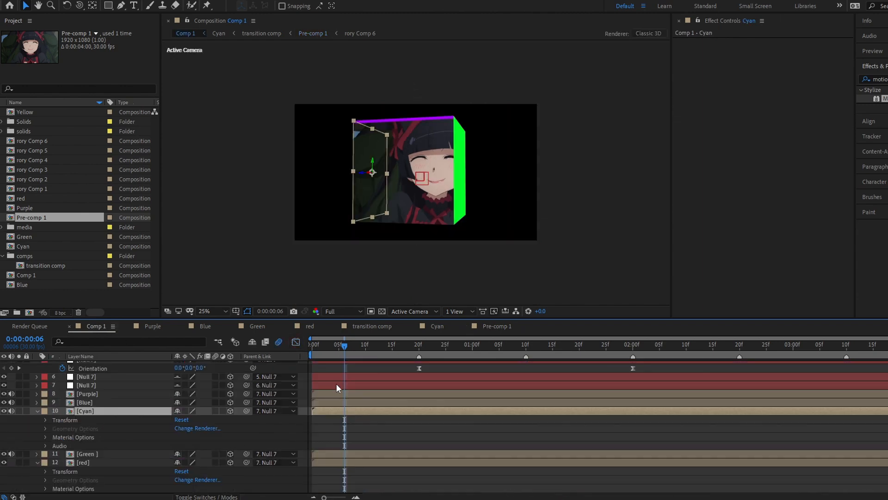
# - Scrub Comp 1 to 0:00:02:20 and play it from the start to examine how the footage slides across the turning faces
pyautogui.moveTo(340, 346); pyautogui.dragTo(301, 349)
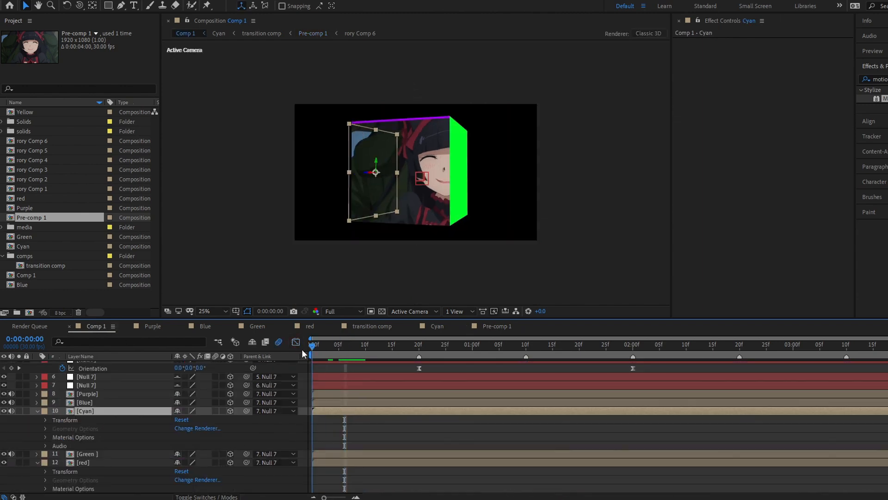
pyautogui.moveTo(387, 360); pyautogui.dragTo(417, 345)
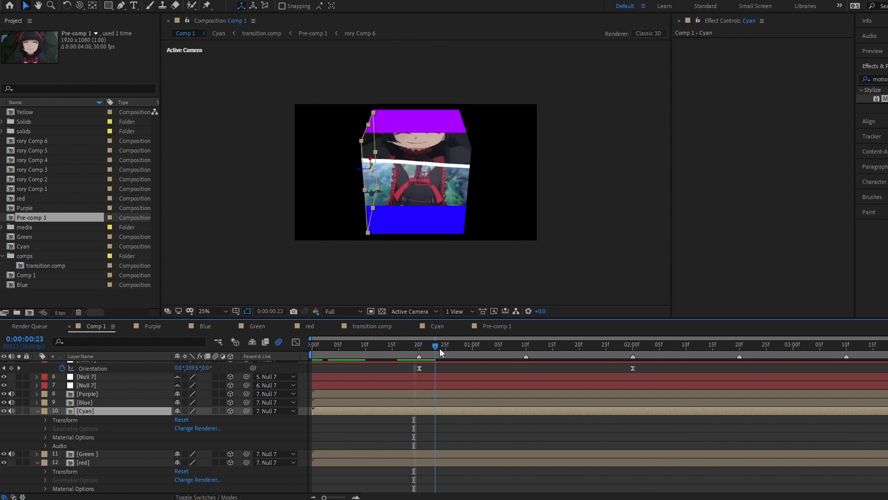
pyautogui.moveTo(489, 354); pyautogui.dragTo(543, 359)
pyautogui.press('Home')
pyautogui.click(381, 431)
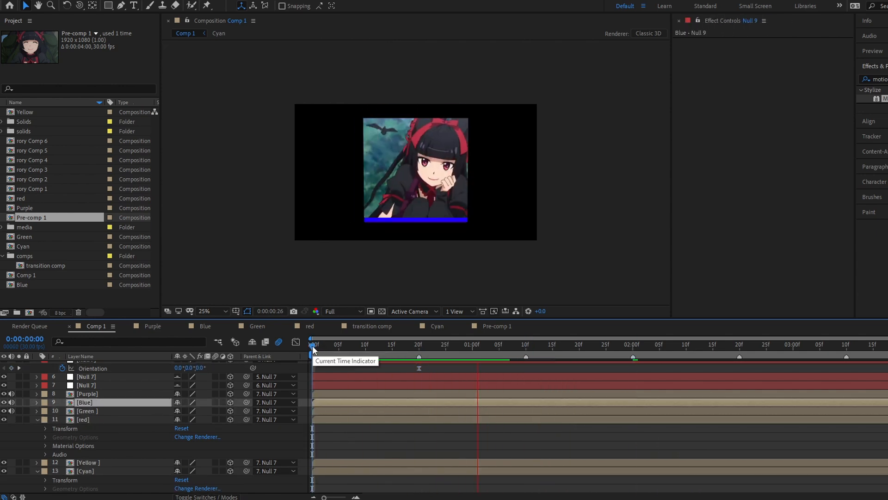
pyautogui.moveTo(312, 346); pyautogui.dragTo(359, 348)
pyautogui.moveTo(360, 356); pyautogui.dragTo(313, 348)
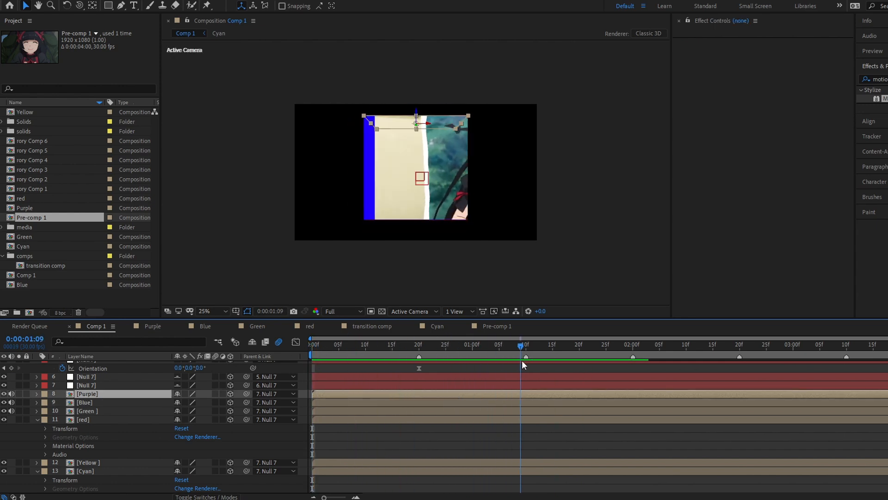
pyautogui.moveTo(538, 357); pyautogui.dragTo(567, 348)
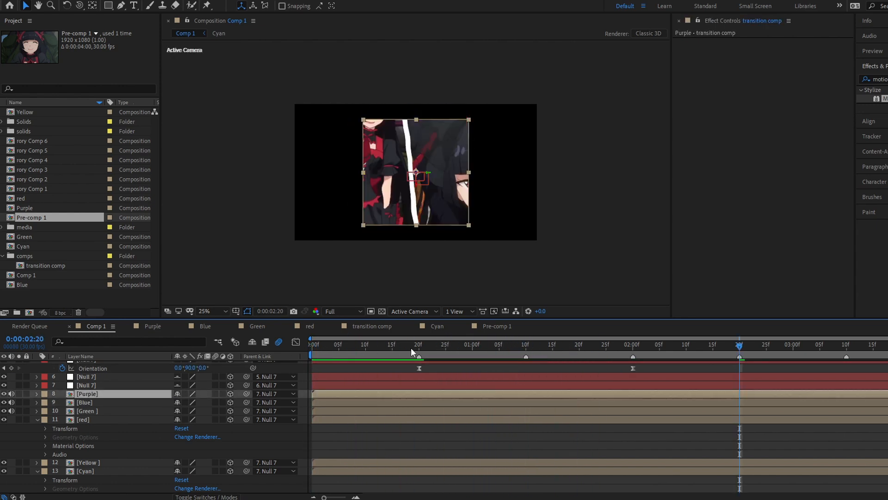
pyautogui.click(419, 346)
pyautogui.moveTo(531, 346); pyautogui.dragTo(313, 345)
pyautogui.press('space')
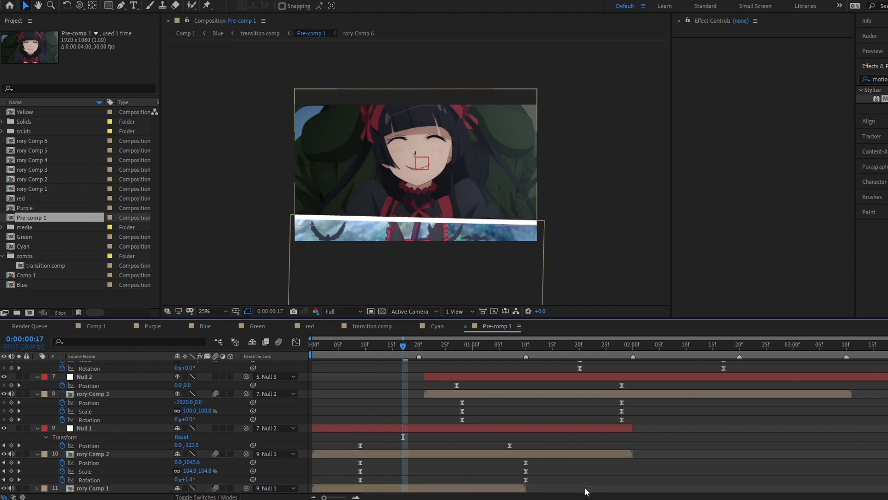
# - Inspect the speed curves of all Pre-comp 1 keyframes and preview the cube's turn in Comp 1
pyautogui.scroll(5, 585, 488)
pyautogui.moveTo(885, 371); pyautogui.dragTo(315, 490)
pyautogui.click(296, 342)
pyautogui.moveTo(344, 419); pyautogui.dragTo(887, 472)
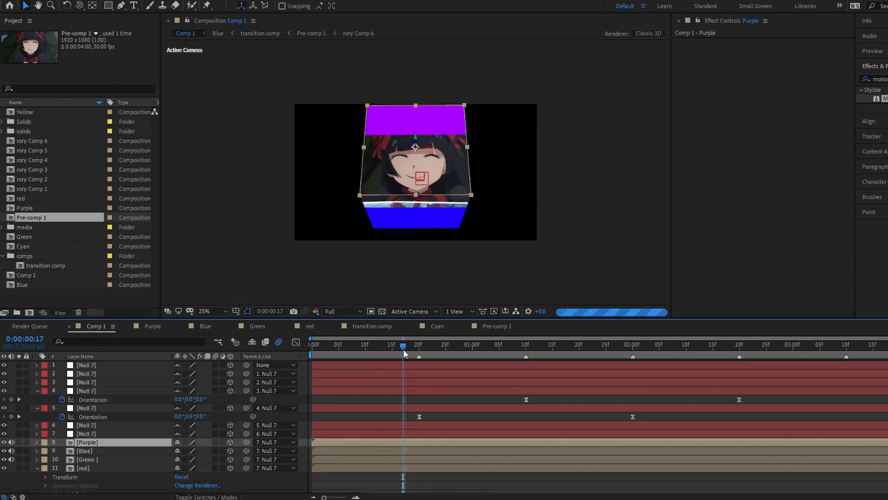
pyautogui.moveTo(403, 349); pyautogui.dragTo(435, 367)
pyautogui.press('space')
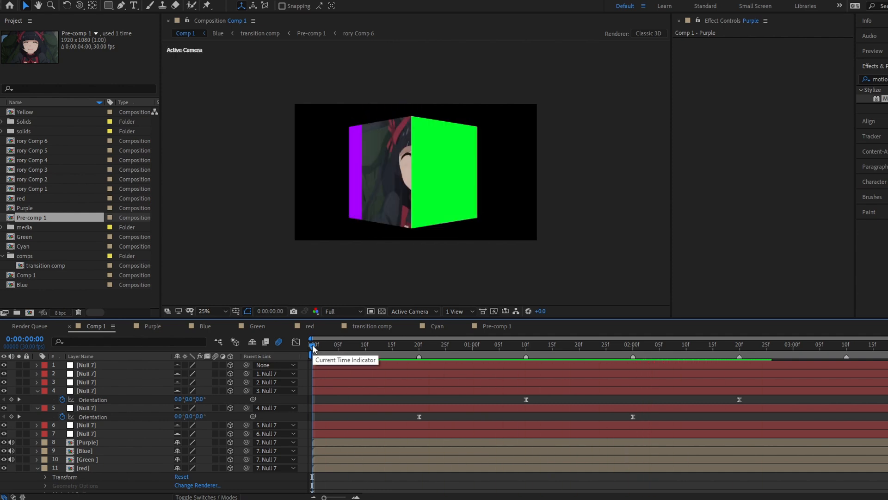
# - Keyframe the third null's Y orientation to 270° at 0:00:03:10 and shape its speed curve from 0:00:02:00
pyautogui.moveTo(313, 344); pyautogui.dragTo(603, 395)
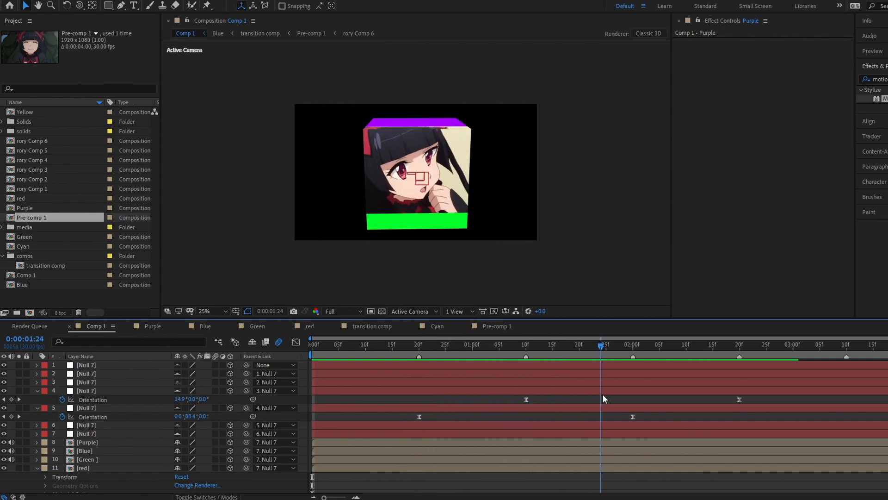
pyautogui.moveTo(725, 354); pyautogui.dragTo(847, 358)
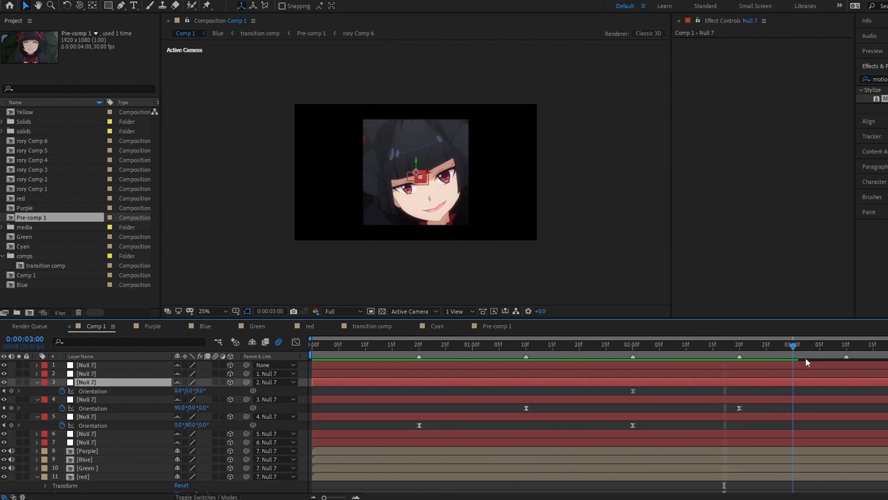
pyautogui.hotkey('ctrl', 'z')
pyautogui.moveTo(178, 392); pyautogui.dragTo(140, 394)
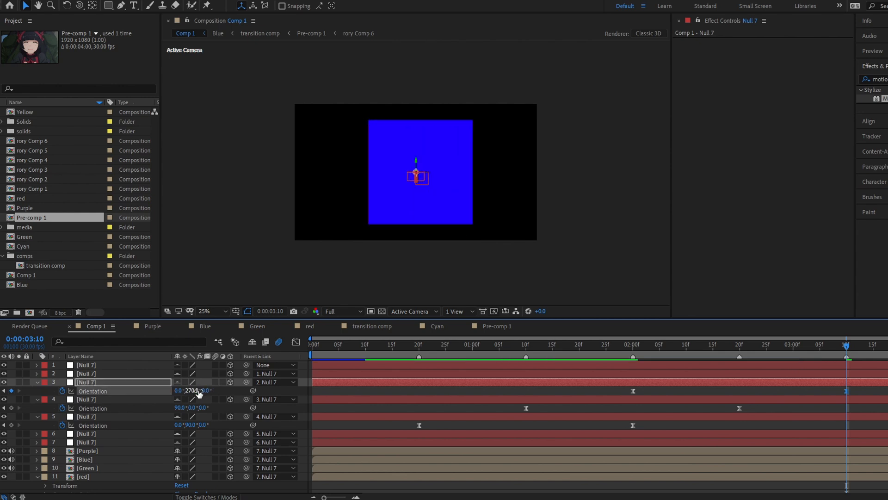
pyautogui.click(296, 342)
pyautogui.moveTo(776, 469); pyautogui.dragTo(781, 468)
pyautogui.click(295, 342)
pyautogui.moveTo(434, 348); pyautogui.dragTo(519, 368)
# - Split the null and transition comp layers in the Blue comp at 0:00:02:00 and delete the null's second part
pyautogui.doubleClick(108, 460)
pyautogui.moveTo(755, 347); pyautogui.dragTo(633, 349)
pyautogui.keyDown('shift'); pyautogui.click(638, 365); pyautogui.keyUp('shift')
pyautogui.hotkey('ctrl', 'shift', 'd')
pyautogui.click(648, 365)
pyautogui.press('Delete')
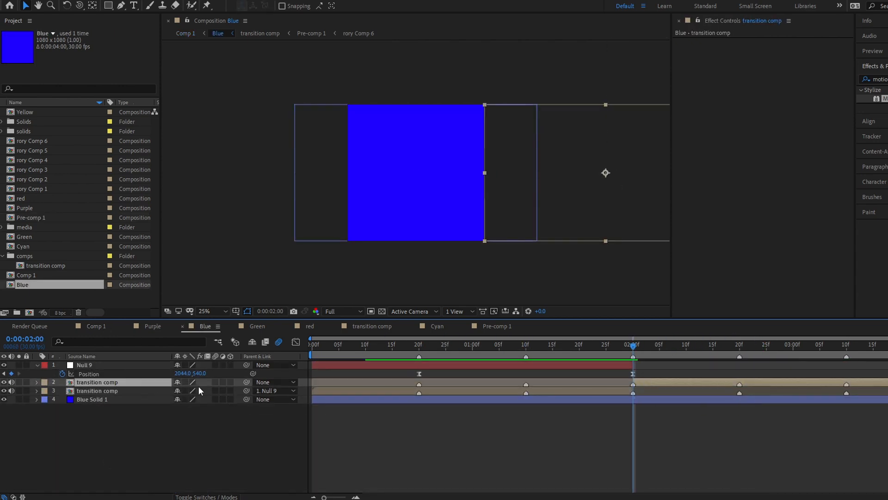
# - Move the later transition comp segment to the top of the Blue comp and reset its position and rotation
pyautogui.moveTo(133, 382); pyautogui.dragTo(134, 362)
pyautogui.press('p')
pyautogui.rightClick(126, 372)
pyautogui.click(144, 435)
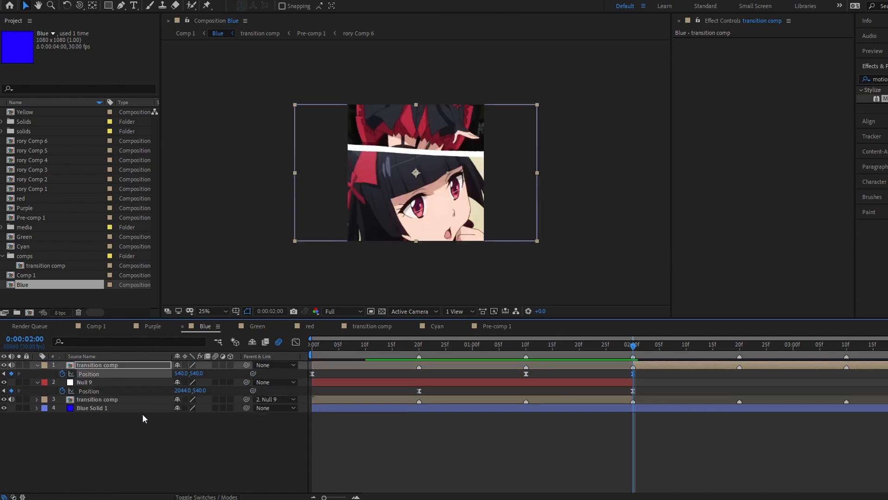
pyautogui.hotkey('shift', 'r')
pyautogui.rightClick(89, 375)
pyautogui.click(97, 409)
# - Check the Blue face on the cube at 0:00:02:22 and turn the upper transition comp layer in Blue onto its side
pyautogui.click(96, 326)
pyautogui.moveTo(673, 347); pyautogui.dragTo(752, 348)
pyautogui.doubleClick(750, 458)
pyautogui.press('r')
pyautogui.press('r')
pyautogui.moveTo(188, 374); pyautogui.dragTo(413, 384)
pyautogui.hotkey('ctrl', 'z')
pyautogui.press('p')
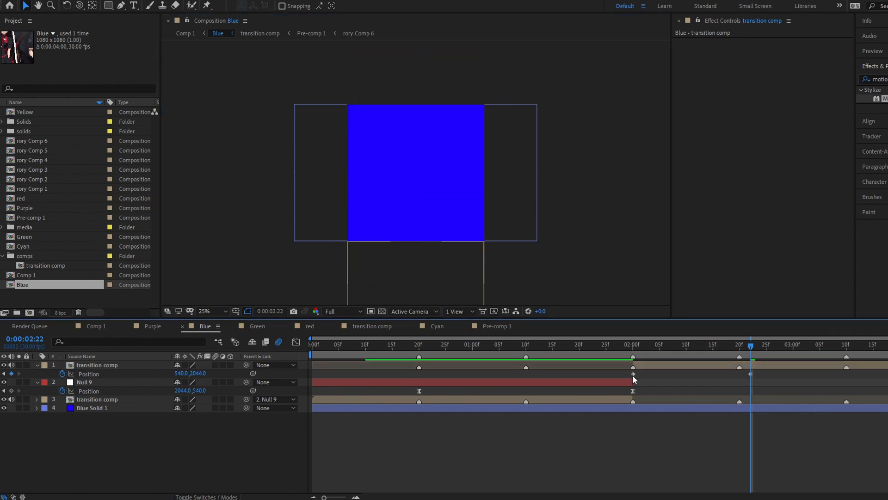
# - Time the upper transition comp's position from 540, 2044 at 0:00:02:00 to 540, 540 at 0:00:03:10, with Easy Ease and a central speed peak
pyautogui.moveTo(750, 373); pyautogui.dragTo(847, 373)
pyautogui.hotkey('shift', 'F3')
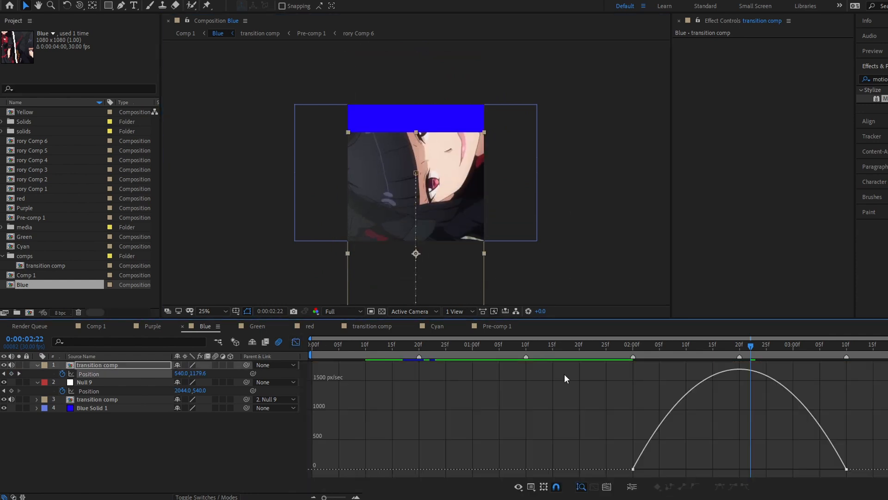
pyautogui.press('F9')
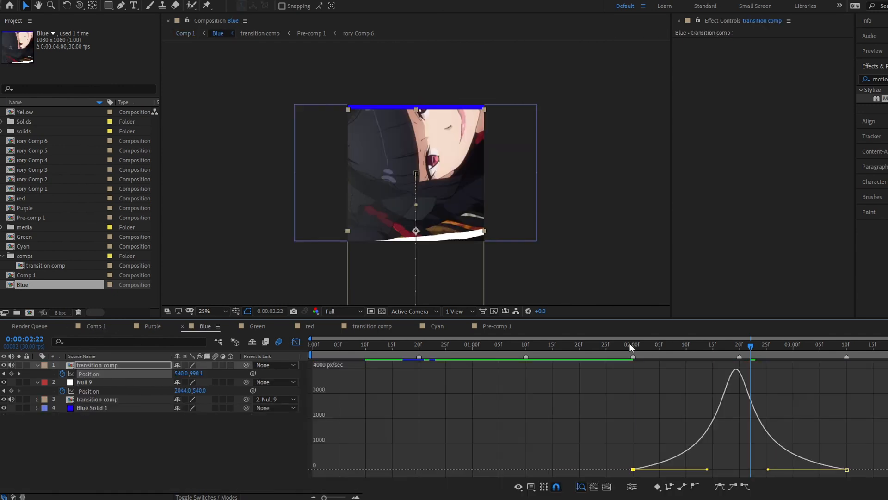
pyautogui.click(632, 344)
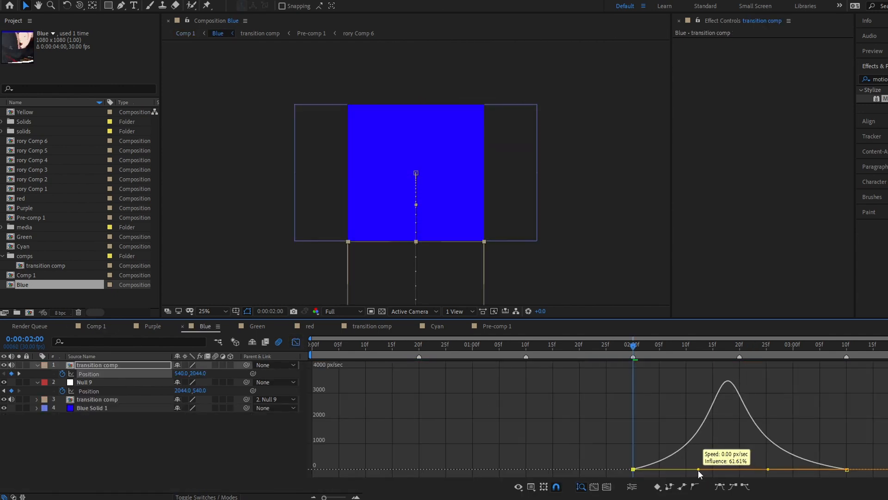
# - Change the upper transition comp's start position at 0:00:02:00 to 540, -960 and check the slide on the cube at 0:00:02:21
pyautogui.click(296, 343)
pyautogui.moveTo(382, 295); pyautogui.dragTo(421, 37)
pyautogui.hotkey('shift', 'F3')
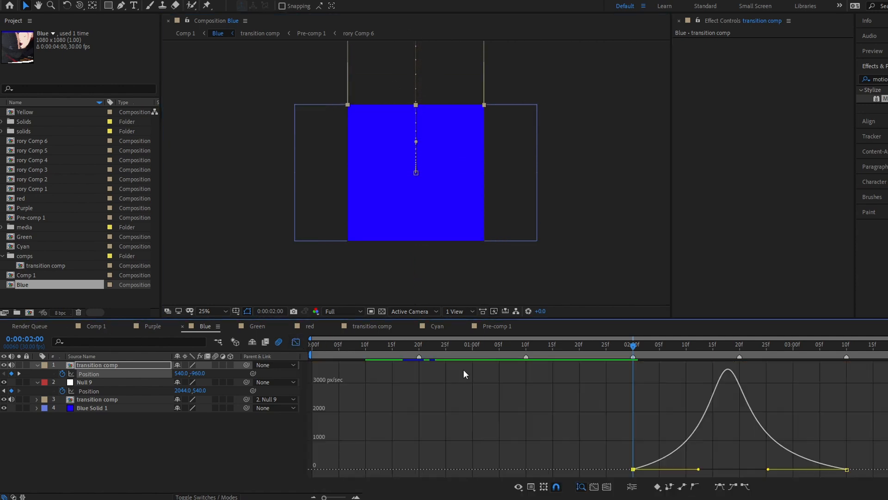
pyautogui.click(96, 326)
pyautogui.moveTo(624, 348); pyautogui.dragTo(744, 370)
# - Raise the start keyframe's outgoing influence to about 66% on the Blue comp's position speed curve
pyautogui.doubleClick(747, 457)
pyautogui.click(293, 344)
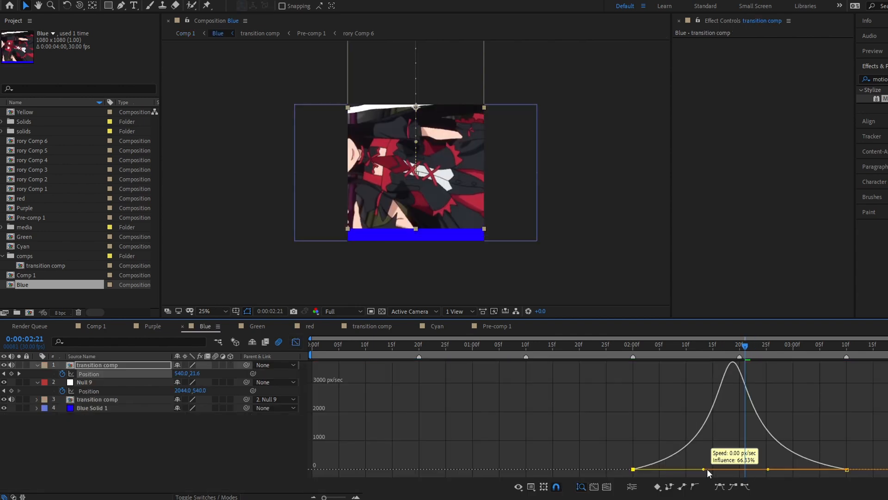
pyautogui.moveTo(706, 468); pyautogui.dragTo(774, 468)
pyautogui.click(97, 326)
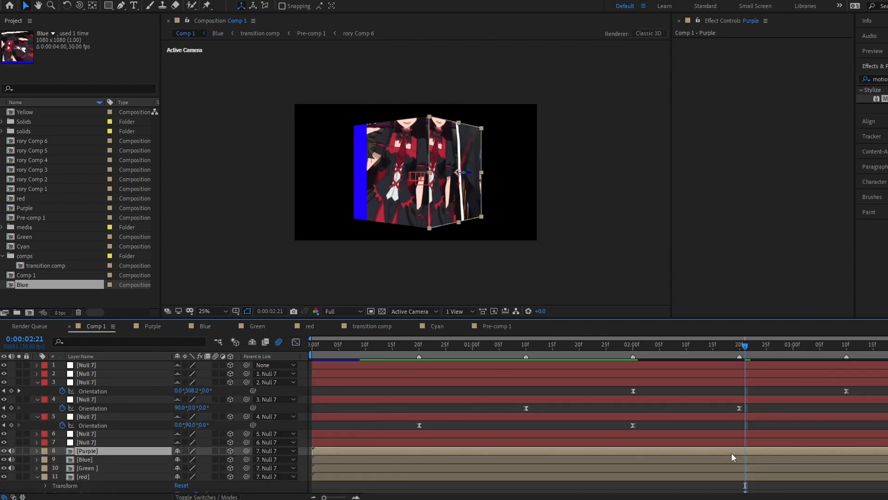
# - Compare the Purple and Blue faces on the cube between 0:00:02:13 and 0:00:02:20
pyautogui.doubleClick(731, 451)
pyautogui.click(787, 356)
pyautogui.click(96, 326)
pyautogui.click(702, 346)
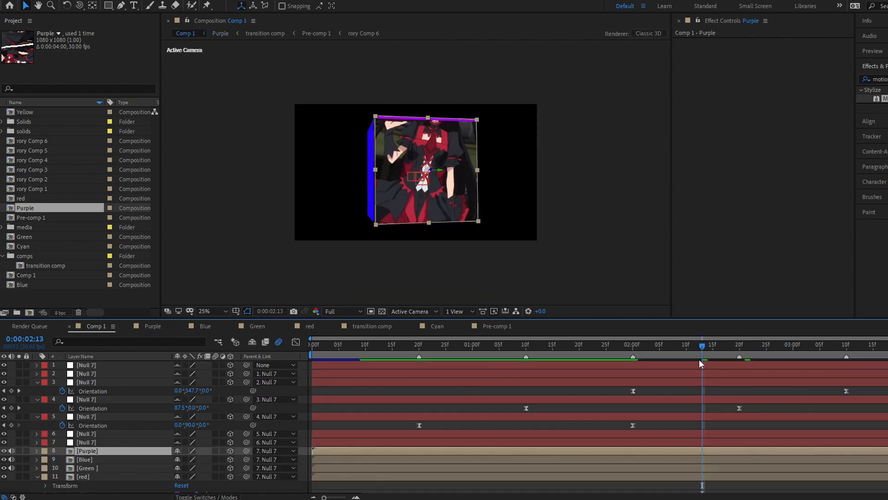
pyautogui.click(739, 356)
pyautogui.doubleClick(718, 451)
pyautogui.hotkey('shift', 'F3')
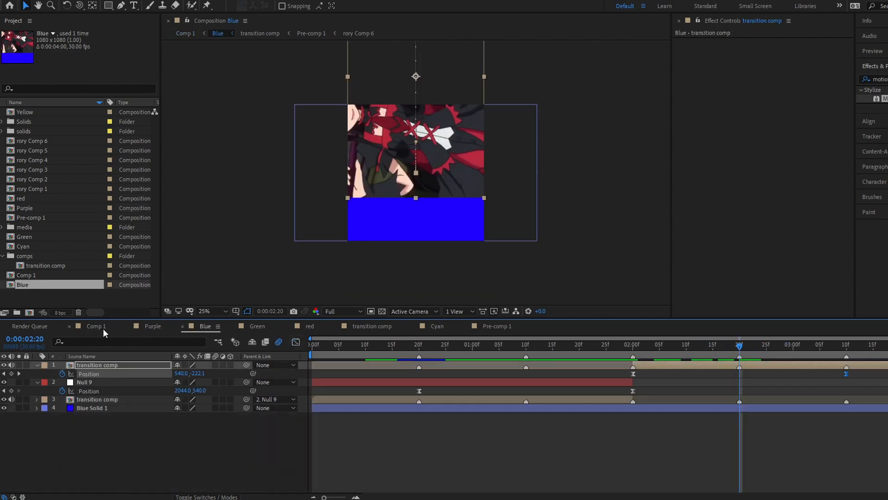
# - Split the Purple comp's transition comp layer at 0:00:01:10, add a new null from there and remove the surplus null segment
pyautogui.moveTo(576, 351); pyautogui.dragTo(526, 365)
pyautogui.press('u')
pyautogui.hotkey('ctrl', 'alt', 'shift', 'y')
pyautogui.hotkey('ctrl', 'shift', 'd')
pyautogui.click(606, 374)
pyautogui.press('Delete')
# - Parent the later Purple transition comp segment to the new null and keyframe the null from 540, 540 at 0:00:02:00 to 540, 2044 at 0:00:03:10
pyautogui.moveTo(246, 374); pyautogui.dragTo(157, 365)
pyautogui.click(160, 365)
pyautogui.press('p')
pyautogui.click(62, 374)
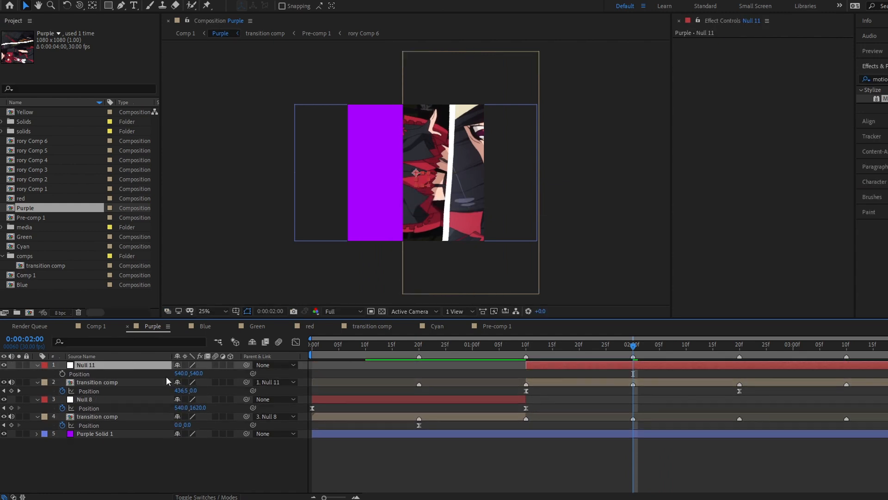
pyautogui.click(847, 346)
pyautogui.moveTo(416, 173); pyautogui.dragTo(415, 303)
pyautogui.moveTo(410, 369); pyautogui.dragTo(410, 369)
# - Apply Easy Ease to the new null's position keyframes and steepen the speed peak, with incoming influence about 73%
pyautogui.moveTo(864, 376); pyautogui.dragTo(606, 369)
pyautogui.press('F9')
pyautogui.click(296, 342)
pyautogui.moveTo(810, 469); pyautogui.dragTo(767, 469)
pyautogui.moveTo(668, 469); pyautogui.dragTo(706, 470)
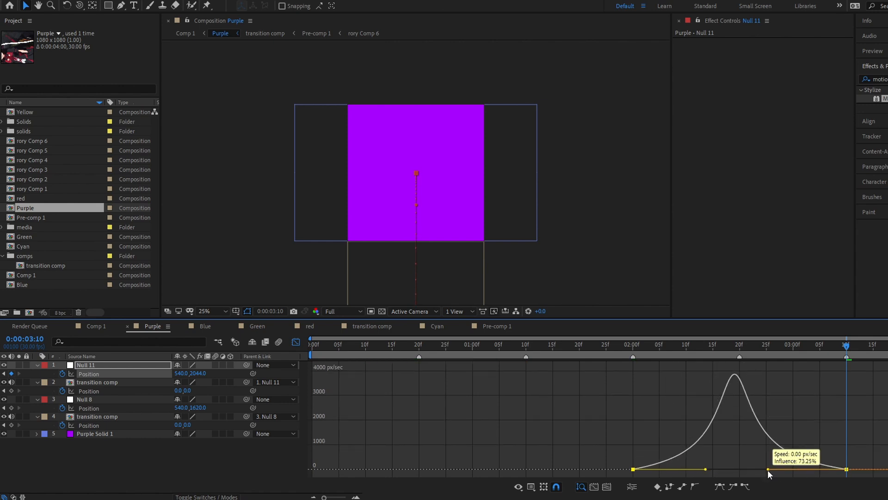
# - Preview the cube in Comp 1 and refine the Blue comp transition layer's speed curve, with outgoing influence about 67%
pyautogui.click(96, 326)
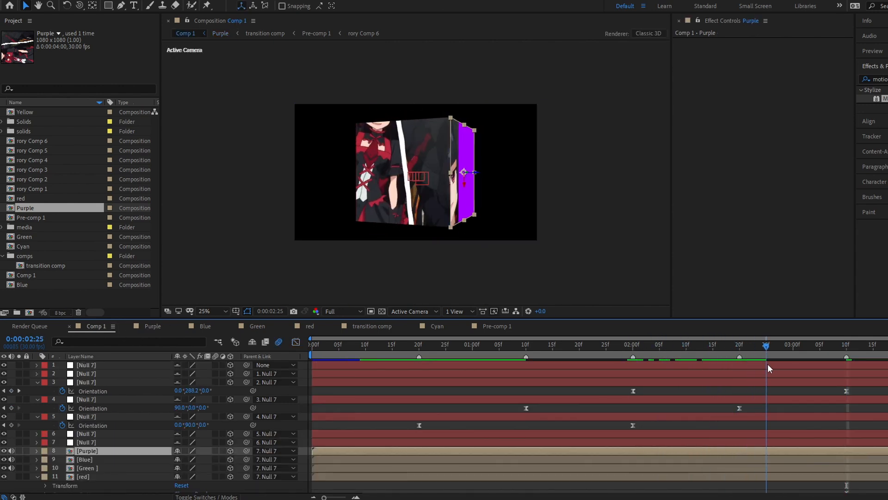
pyautogui.click(339, 347)
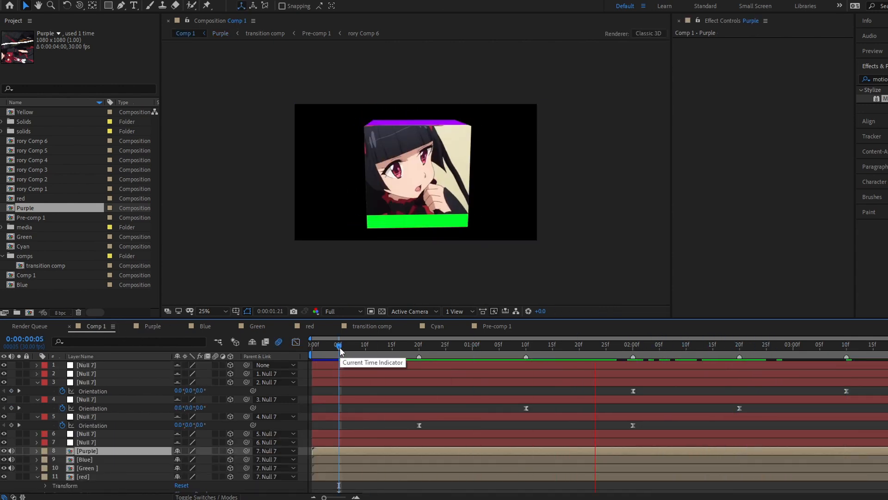
pyautogui.moveTo(340, 350); pyautogui.dragTo(719, 348)
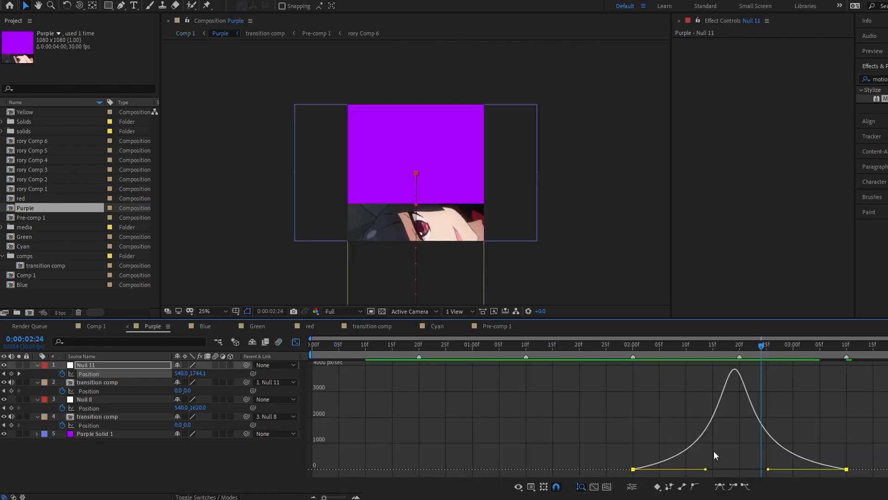
pyautogui.moveTo(714, 450); pyautogui.dragTo(771, 474)
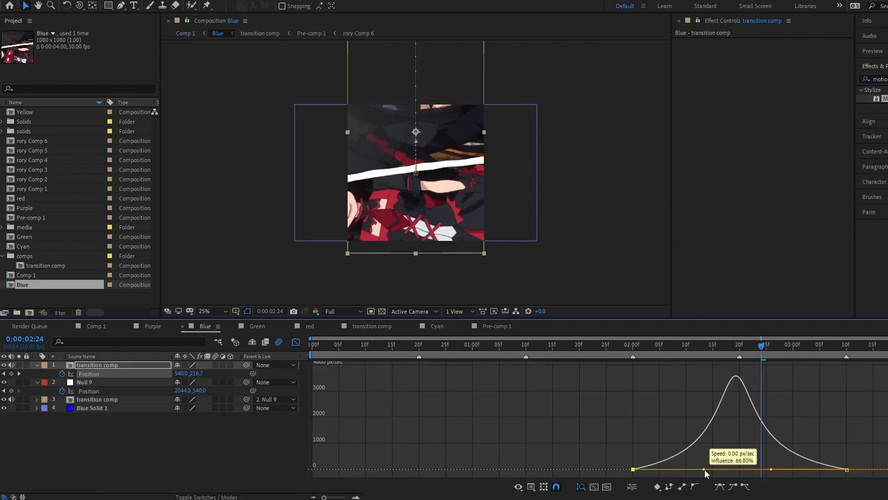
pyautogui.moveTo(704, 469); pyautogui.dragTo(756, 469)
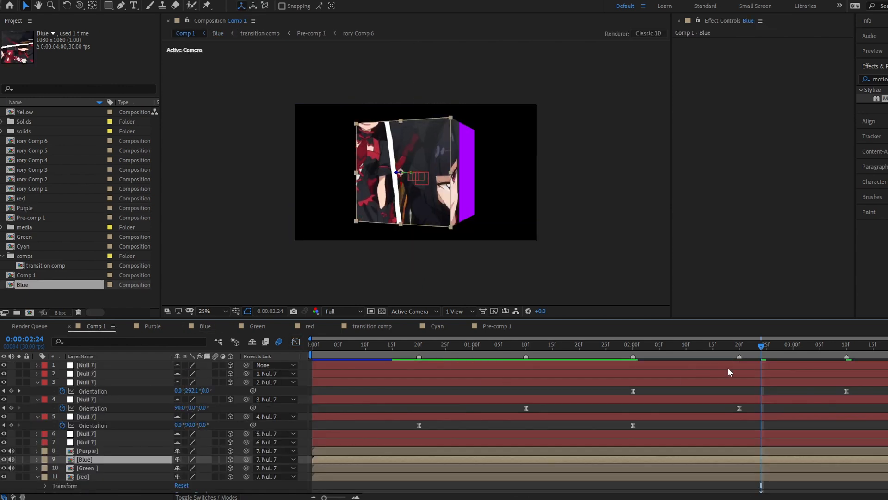
pyautogui.moveTo(728, 367); pyautogui.dragTo(765, 362)
# - Keyframe the second Null 7 layer's orientation from 0:00:02:20 to the comp's end and adjust the incoming ease on its speed curve
pyautogui.click(555, 342)
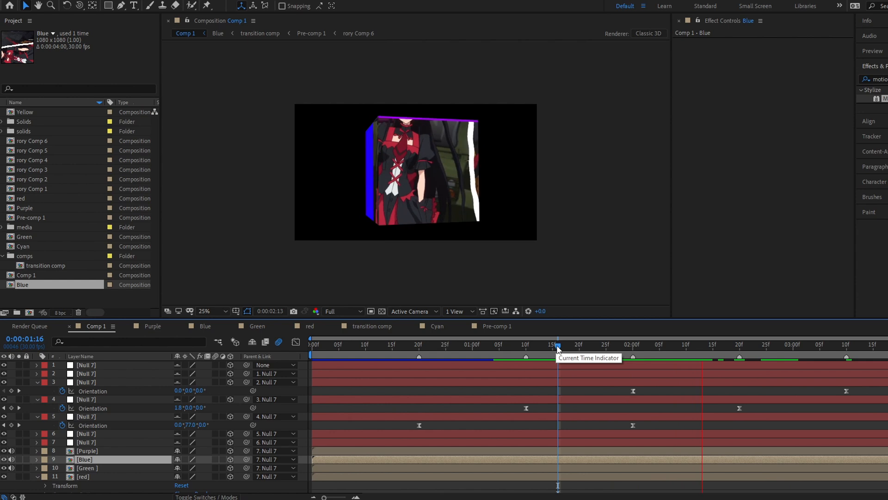
pyautogui.moveTo(560, 349); pyautogui.dragTo(726, 362)
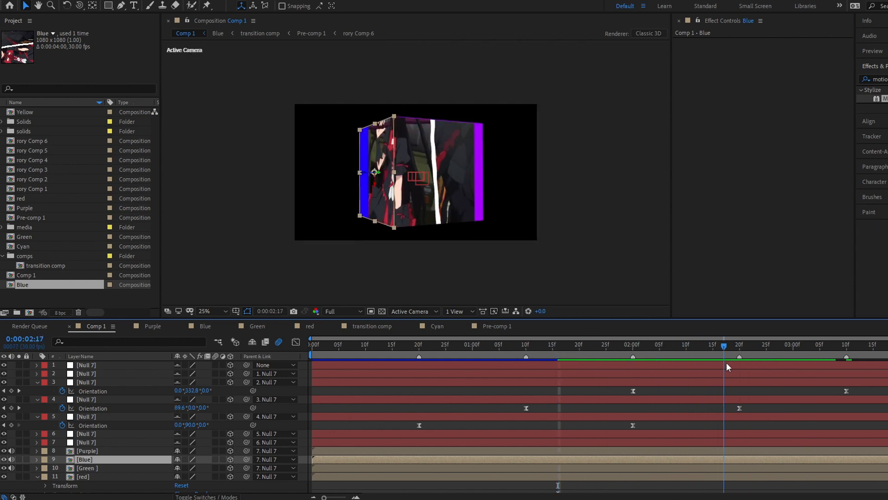
pyautogui.moveTo(595, 346); pyautogui.dragTo(783, 371)
pyautogui.click(805, 373)
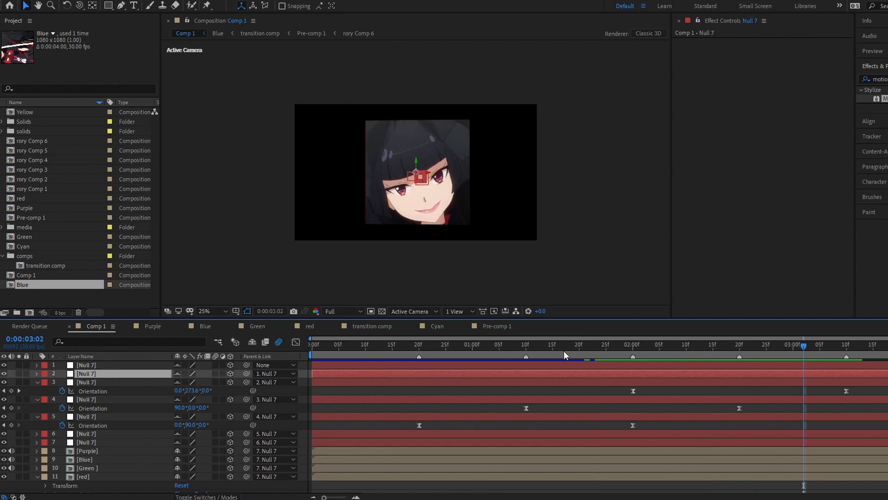
pyautogui.moveTo(740, 346); pyautogui.dragTo(887, 346)
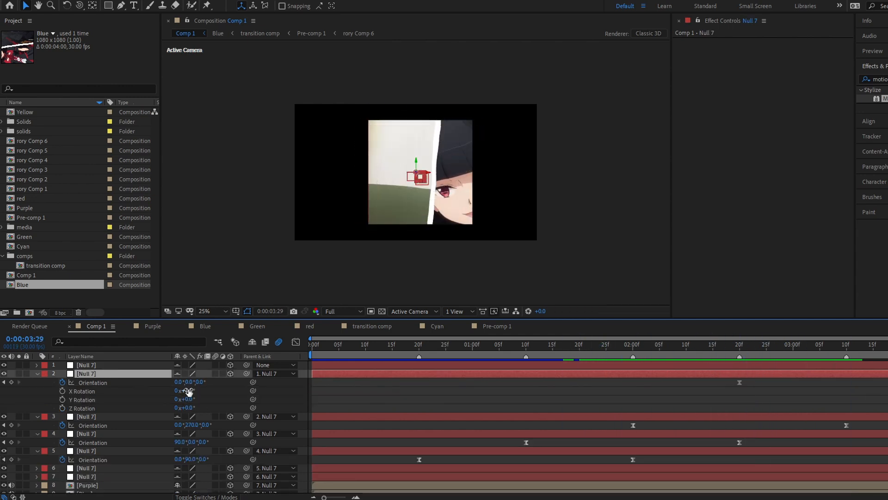
pyautogui.moveTo(189, 383); pyautogui.dragTo(227, 383)
pyautogui.hotkey('ctrl', 's')
pyautogui.click(296, 342)
pyautogui.moveTo(812, 470)
pyautogui.mouseDown()
pyautogui.moveTo(887, 470)
pyautogui.moveTo(819, 476)
pyautogui.mouseUp()
pyautogui.click(296, 341)
# - Preview the full cube animation in Comp 1 from 0:00:00:00 and examine the turns past 0:00:02:06
pyautogui.moveTo(601, 353); pyautogui.dragTo(713, 357)
pyautogui.click(693, 394)
pyautogui.moveTo(439, 356); pyautogui.dragTo(313, 357)
pyautogui.press('space')
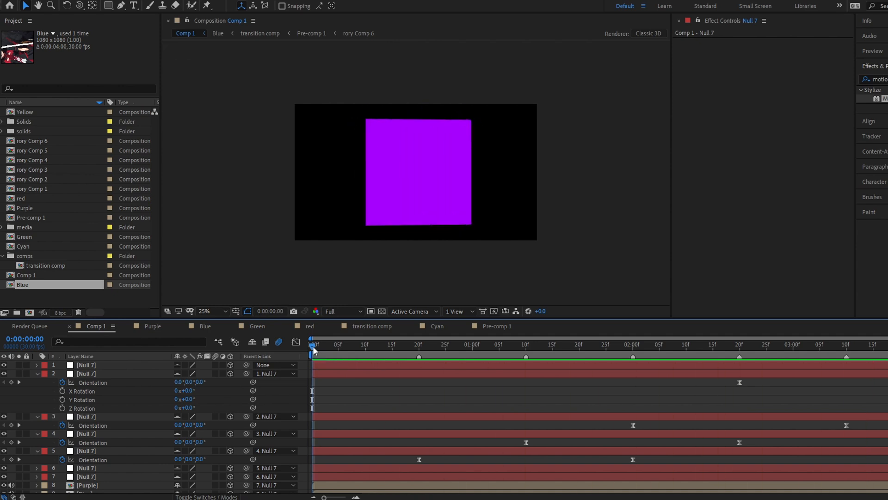
pyautogui.moveTo(312, 346); pyautogui.dragTo(663, 370)
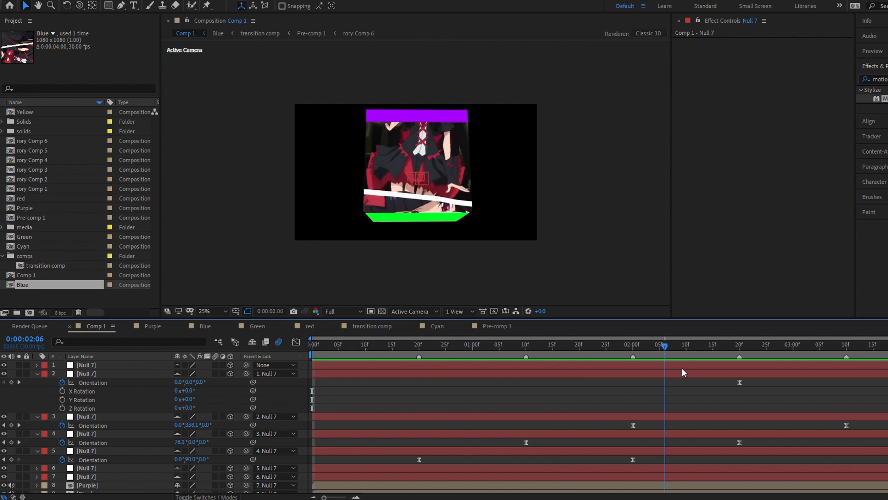
pyautogui.moveTo(850, 376); pyautogui.dragTo(858, 382)
# - Add a new null in the Purple comp at 0:00:02:20 and parent Null 11 to it
pyautogui.scroll(-3, 851, 397)
pyautogui.doubleClick(843, 409)
pyautogui.click(740, 347)
pyautogui.hotkey('ctrl', 'alt', 'shift', 'y')
pyautogui.moveTo(246, 373); pyautogui.dragTo(236, 365)
# - Keyframe the new null's position from 540, 540 at 0:00:02:20 upward to about 540, -939 at the comp's end
pyautogui.hotkey('alt', 'shift', 'p')
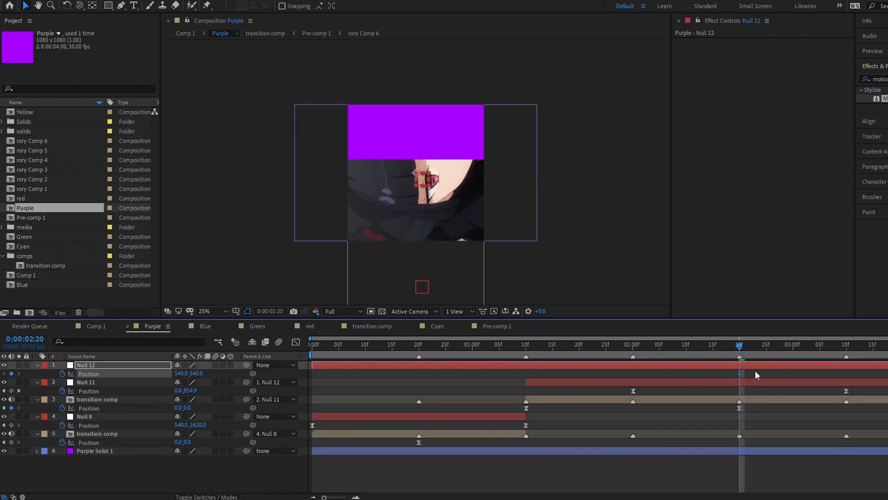
pyautogui.press('End')
pyautogui.moveTo(421, 179); pyautogui.dragTo(422, 0)
# - Apply Easy Ease with a steepened speed curve to the new null's position keyframes, and preview Comp 1 from 0:00:02:05
pyautogui.moveTo(725, 371); pyautogui.dragTo(887, 377)
pyautogui.press('F9')
pyautogui.hotkey('shift', 'F3')
pyautogui.moveTo(720, 430); pyautogui.dragTo(887, 475)
pyautogui.moveTo(887, 469); pyautogui.dragTo(877, 469)
pyautogui.moveTo(776, 469); pyautogui.dragTo(812, 469)
pyautogui.hotkey('shift', 'F3')
pyautogui.moveTo(723, 356); pyautogui.dragTo(811, 356)
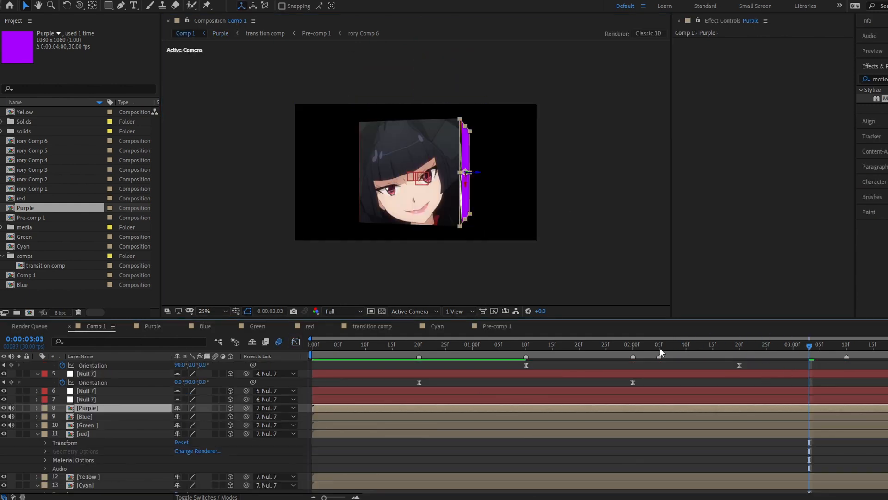
pyautogui.click(659, 348)
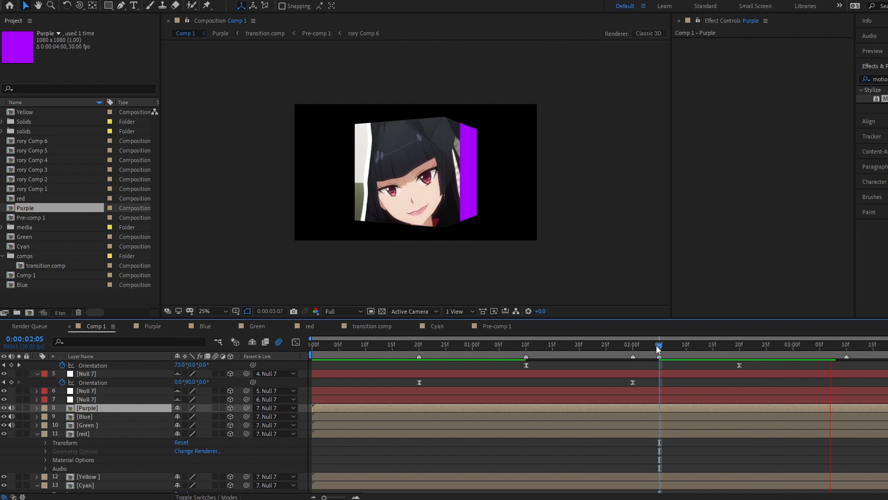
pyautogui.click(660, 346)
pyautogui.press('space')
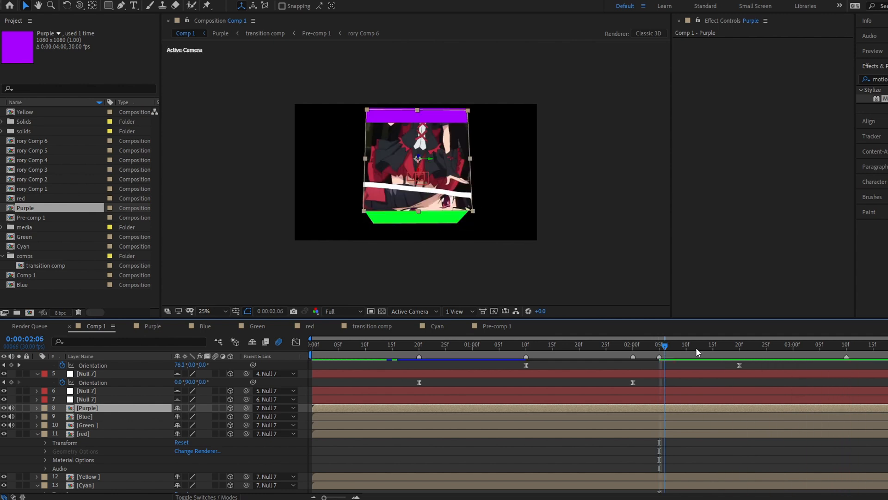
# - Add a null as parent of the Blue comp's later transition comp segment and set its first position keyframe at 0:00:02:20
pyautogui.doubleClick(810, 415)
pyautogui.click(295, 342)
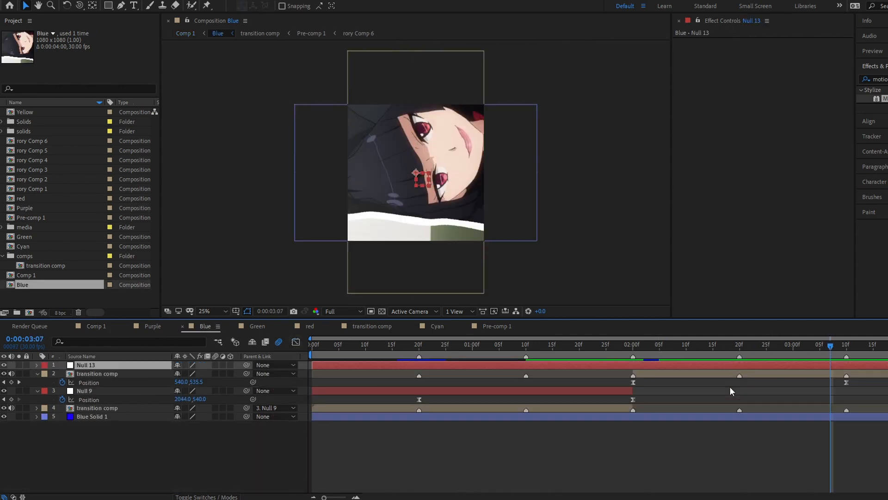
pyautogui.press('p')
pyautogui.click(62, 374)
pyautogui.moveTo(830, 373); pyautogui.dragTo(740, 374)
# - Keyframe the Blue comp's new null moved straight upward at 0:00:03:29
pyautogui.moveTo(836, 347); pyautogui.dragTo(879, 376)
pyautogui.press('End')
pyautogui.moveTo(423, 179); pyautogui.dragTo(422, 145)
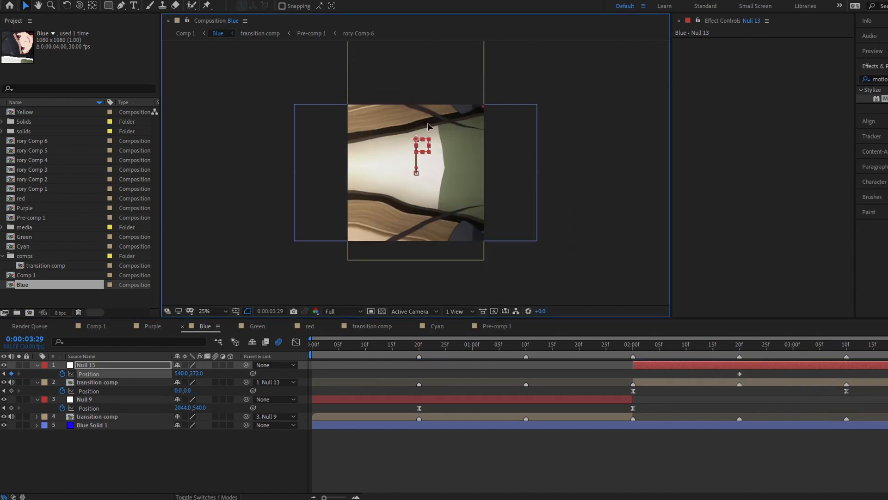
# - Apply Easy Ease with an adjusted speed curve to the Blue null's position keyframes, and preview Comp 1 from 0:00:00:00
pyautogui.moveTo(721, 371); pyautogui.dragTo(887, 379)
pyautogui.press('F9')
pyautogui.click(295, 341)
pyautogui.moveTo(693, 435); pyautogui.dragTo(887, 485)
pyautogui.moveTo(879, 469)
pyautogui.mouseDown()
pyautogui.moveTo(801, 468)
pyautogui.moveTo(878, 469)
pyautogui.mouseUp()
pyautogui.click(95, 325)
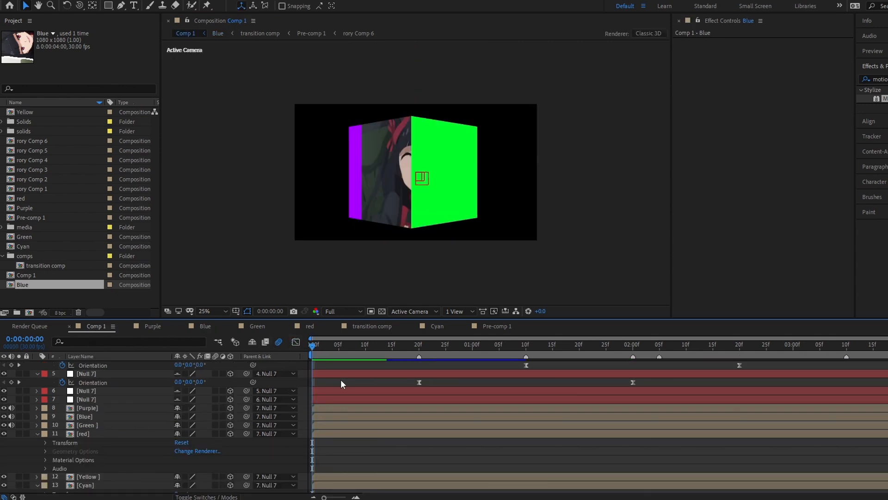
pyautogui.press('space')
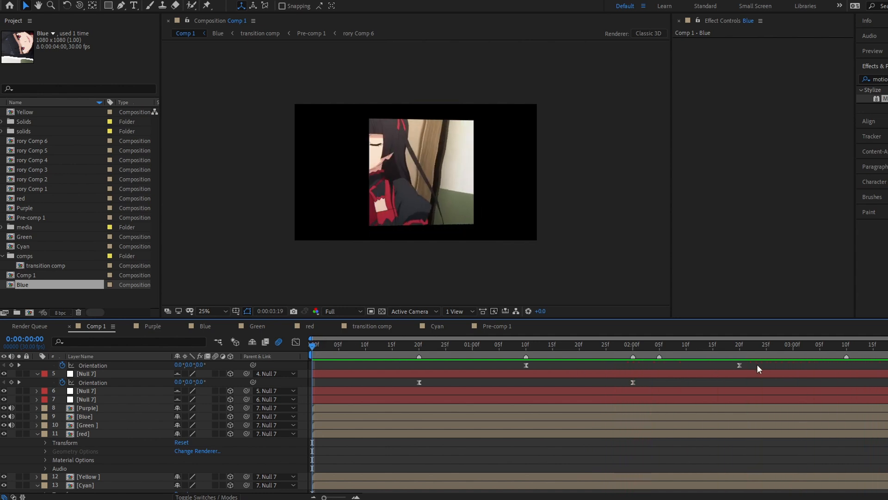
pyautogui.press('space')
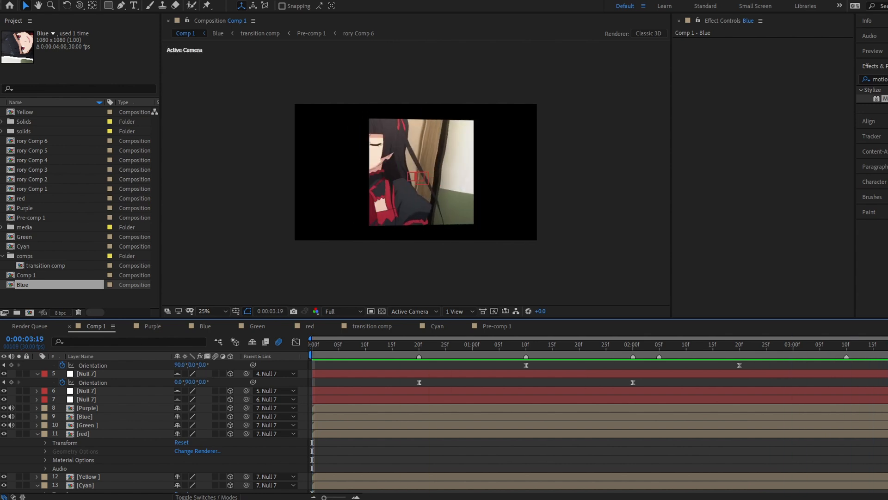
# - Move Null 12's end position in the Purple comp further up to about 540, -1251
pyautogui.click(878, 416)
pyautogui.doubleClick(879, 407)
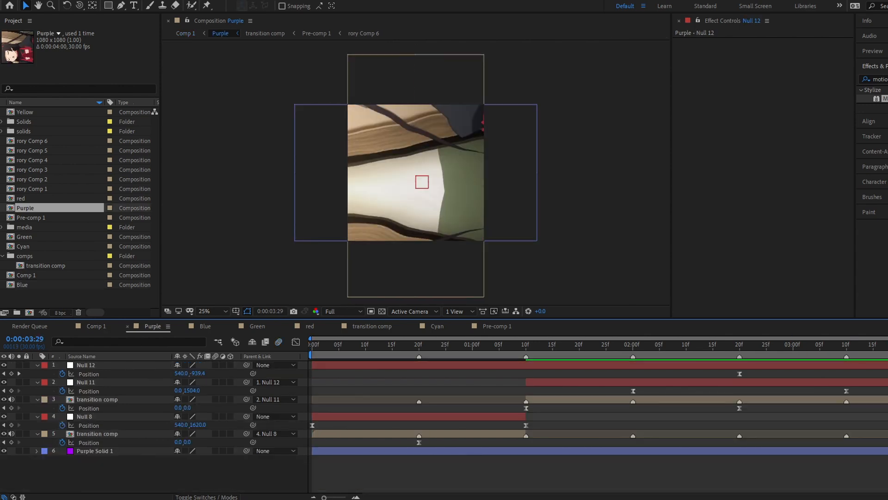
pyautogui.click(885, 373)
pyautogui.scroll(-1, 555, 209)
pyautogui.moveTo(415, 70); pyautogui.dragTo(415, 58)
pyautogui.moveTo(882, 373); pyautogui.dragTo(887, 373)
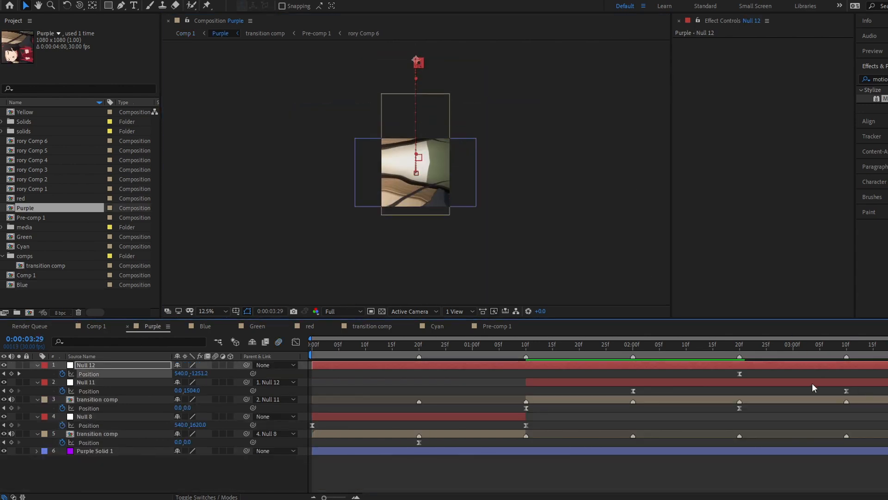
# - Add another null to the Purple comp and parent Null 12 to it
pyautogui.click(814, 384)
pyautogui.click(667, 365)
pyautogui.hotkey('ctrl', 'alt', 'shift', 'y')
pyautogui.moveTo(246, 374); pyautogui.dragTo(231, 365)
# - Copy Null 11's position keyframes onto the new top null, starting them at 0:00:03:10, and preview Comp 1 from 0:00:00:00
pyautogui.moveTo(881, 398); pyautogui.dragTo(624, 401)
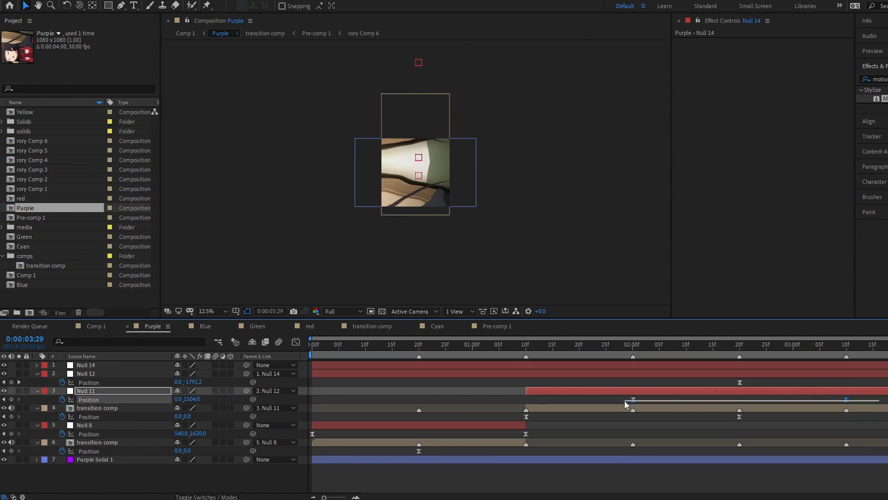
pyautogui.hotkey('ctrl', 'c')
pyautogui.click(740, 346)
pyautogui.click(741, 365)
pyautogui.hotkey('ctrl', 'v')
pyautogui.moveTo(838, 376); pyautogui.dragTo(849, 376)
pyautogui.click(96, 326)
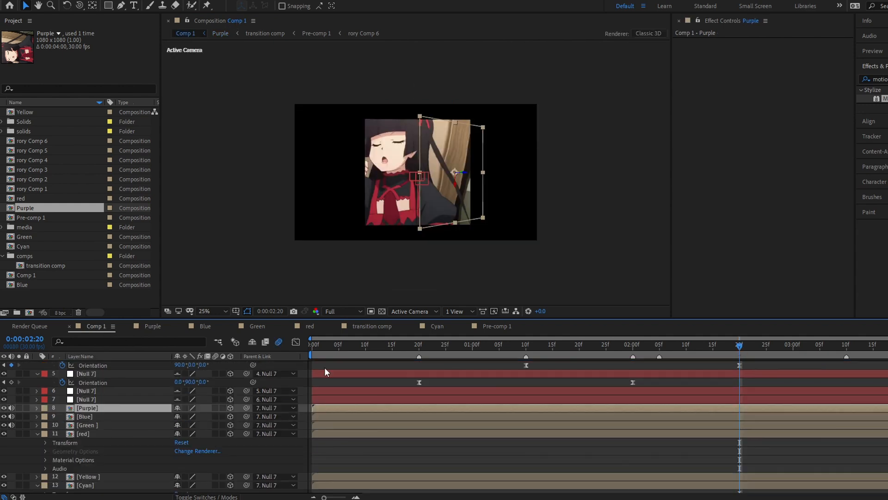
pyautogui.click(312, 345)
pyautogui.press('space')
# - Split the Green comp's null and transition comp at 0:00:00:20 and delete the earlier null segment
pyautogui.doubleClick(97, 425)
pyautogui.moveTo(412, 356); pyautogui.dragTo(421, 359)
pyautogui.keyDown('shift'); pyautogui.click(422, 364); pyautogui.keyUp('shift')
pyautogui.hotkey('ctrl', 'shift', 'd')
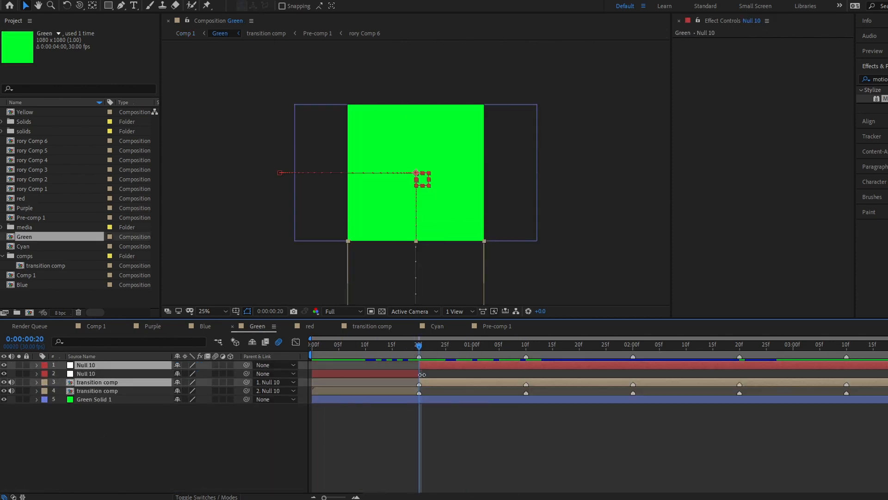
pyautogui.click(407, 374)
pyautogui.press('Delete')
# - Place the Green comp's earlier transition comp segment above the later one and reset its rotation
pyautogui.click(390, 381)
pyautogui.moveTo(132, 383); pyautogui.dragTo(134, 372)
pyautogui.press('p')
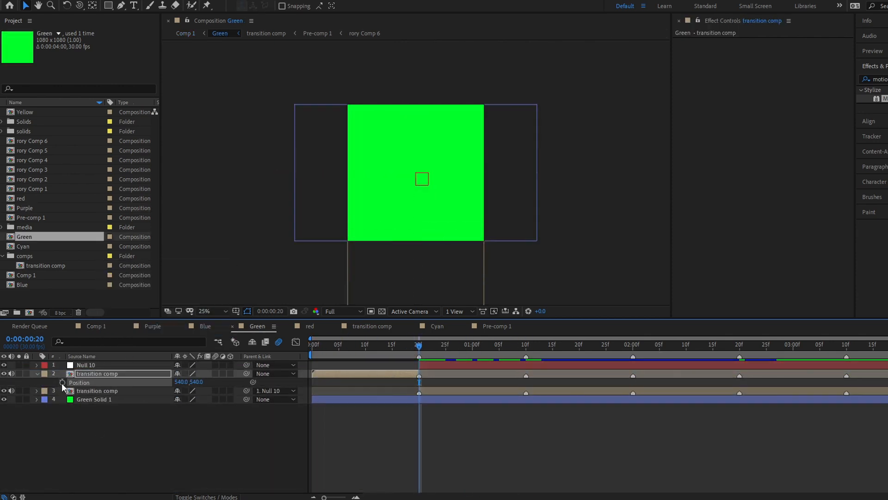
pyautogui.rightClick(107, 383)
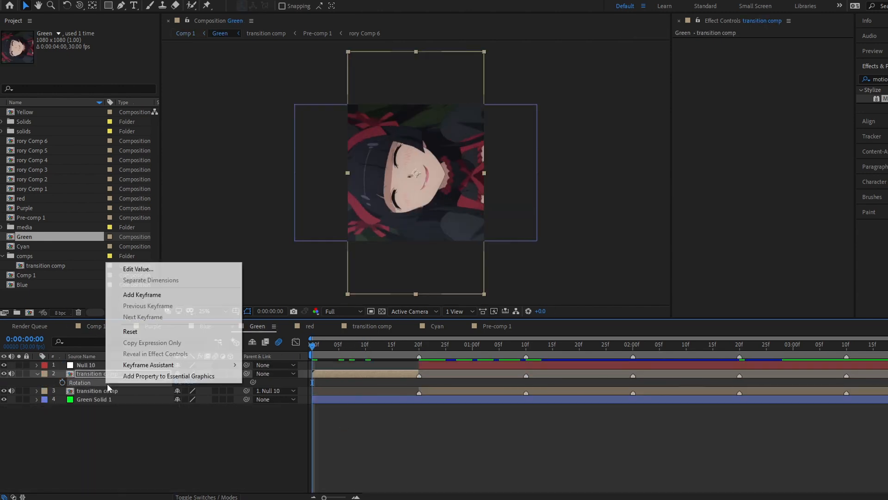
pyautogui.click(130, 331)
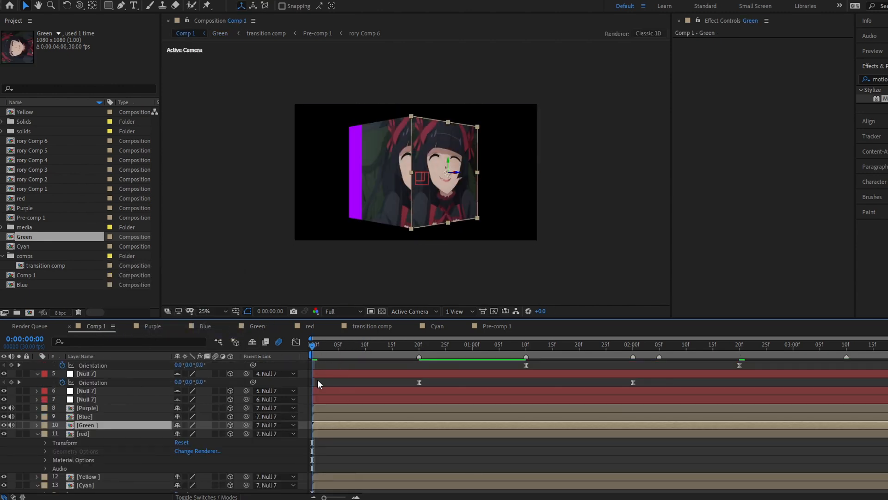
# - Keyframe the earlier Green segment's position from 540, 540 at 0:00:00:00 sliding off to the left by 0:00:01:10
pyautogui.moveTo(335, 348); pyautogui.dragTo(311, 348)
pyautogui.click(334, 423)
pyautogui.doubleClick(334, 424)
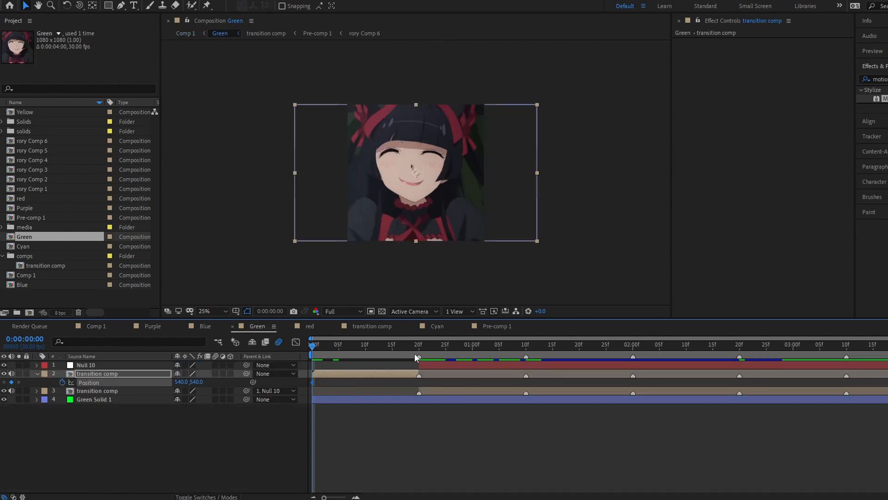
pyautogui.click(387, 346)
pyautogui.moveTo(417, 203); pyautogui.dragTo(244, 205)
pyautogui.moveTo(388, 382); pyautogui.dragTo(526, 382)
# - Apply Easy Ease to the Green segment's position keyframes and adjust both influences to steepen the speed peak
pyautogui.moveTo(539, 382); pyautogui.dragTo(279, 385)
pyautogui.press('F9')
pyautogui.click(295, 342)
pyautogui.moveTo(598, 472); pyautogui.dragTo(514, 461)
pyautogui.moveTo(490, 469); pyautogui.dragTo(450, 470)
pyautogui.moveTo(347, 470); pyautogui.dragTo(384, 470)
pyautogui.click(296, 342)
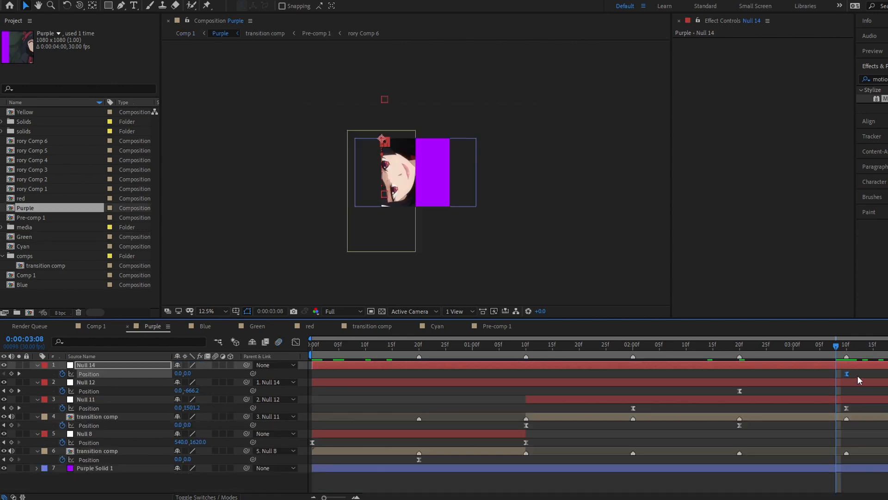
# - Try to reset the position of the Purple comp's Null 14 at 0:00:03:10
pyautogui.moveTo(832, 352); pyautogui.dragTo(846, 351)
pyautogui.click(754, 369)
pyautogui.rightClick(141, 374)
pyautogui.click(172, 444)
pyautogui.click(450, 382)
pyautogui.hotkey('ctrl', 'z')
pyautogui.click(684, 388)
pyautogui.rightClick(141, 374)
pyautogui.click(183, 430)
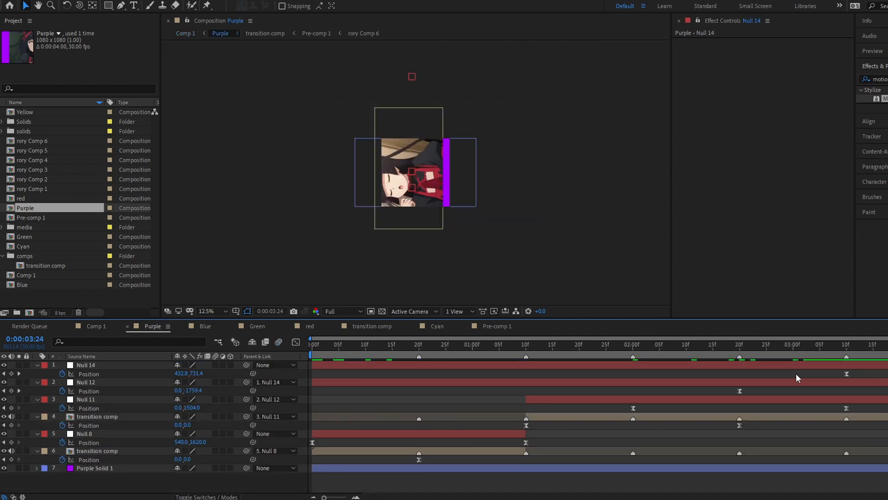
# - Keyframe Null 14's position afresh from 540, 540 at 0:00:03:10 downward to about 540, 2348 near the comp's end, and return to Comp 1
pyautogui.hotkey('alt', 'shift', 'p')
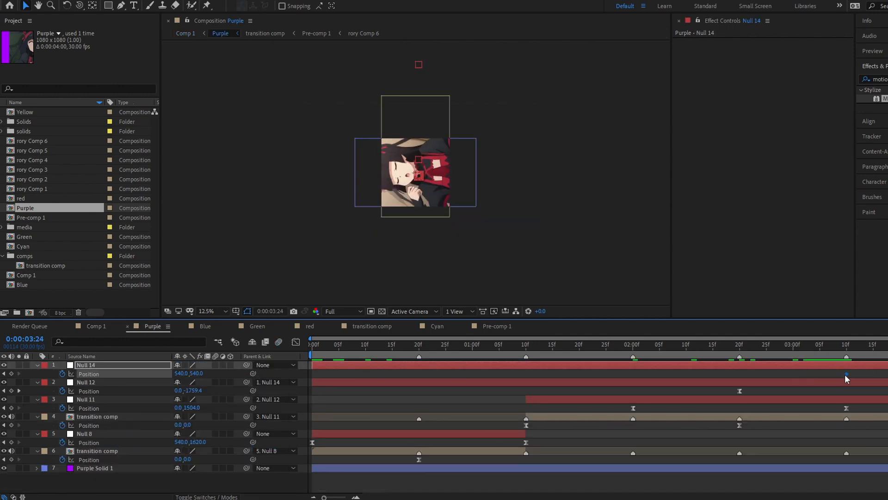
pyautogui.moveTo(854, 378); pyautogui.dragTo(848, 379)
pyautogui.press('space')
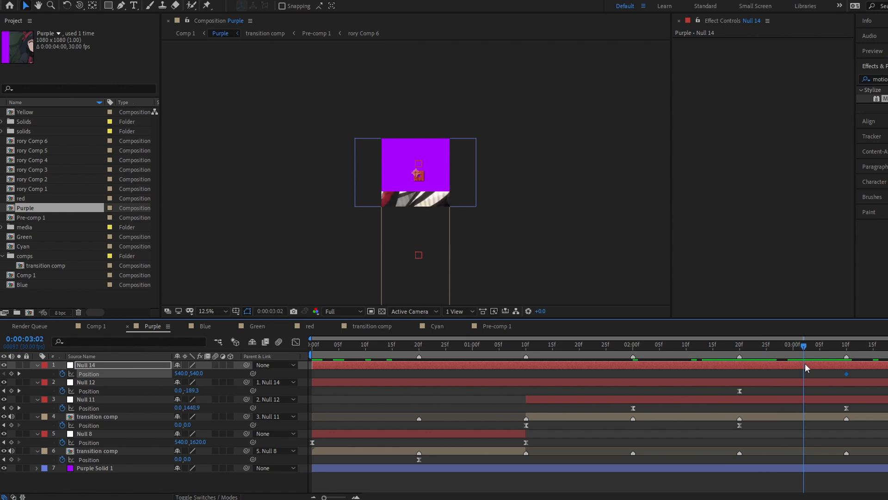
pyautogui.moveTo(415, 174); pyautogui.dragTo(406, 287)
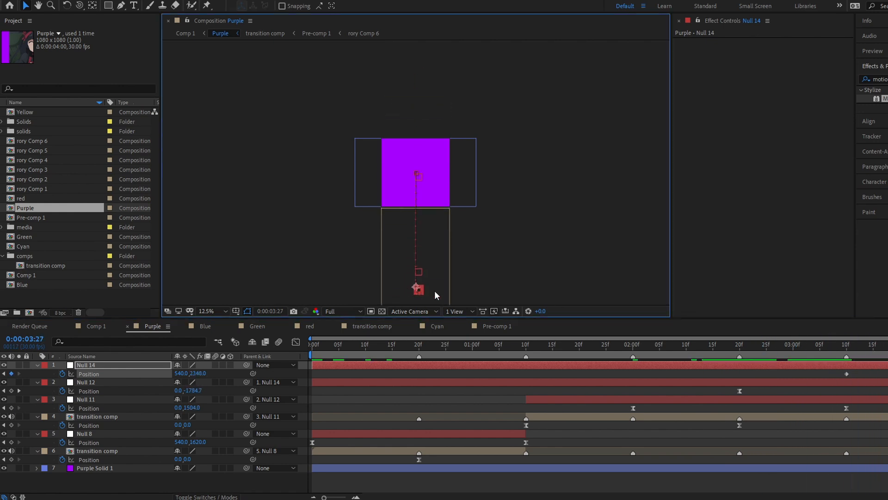
pyautogui.click(885, 391)
pyautogui.moveTo(847, 373)
pyautogui.mouseDown()
pyautogui.moveTo(762, 377)
pyautogui.moveTo(856, 374)
pyautogui.mouseUp()
pyautogui.click(96, 326)
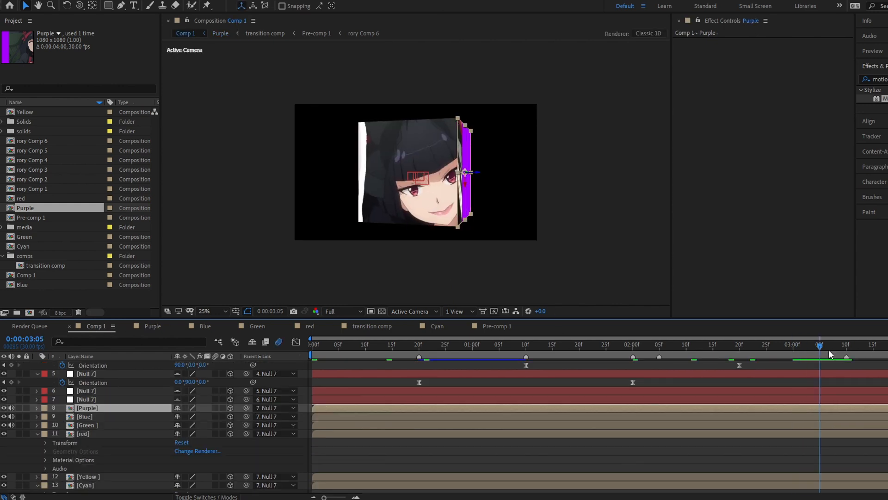
# - Try starting the topmost Null 7's orientation turn at about 0:00:02:26 and preview Comp 1's cube
pyautogui.press('Home')
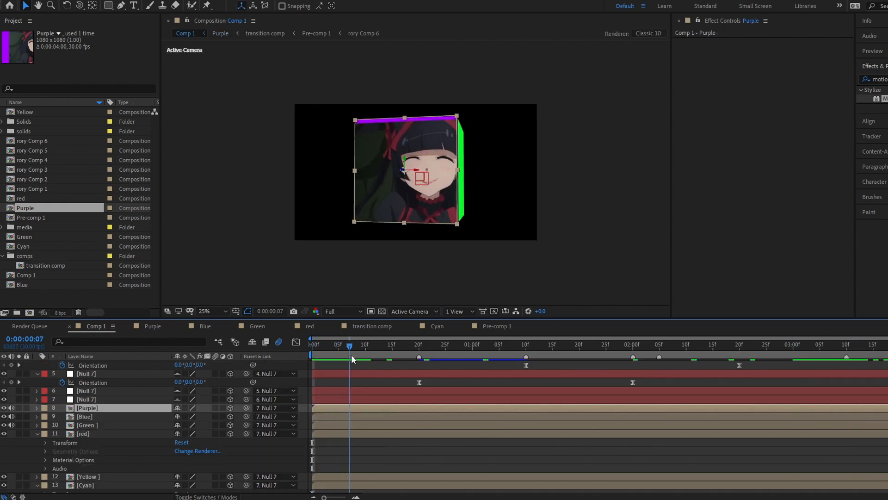
pyautogui.moveTo(314, 346); pyautogui.dragTo(772, 346)
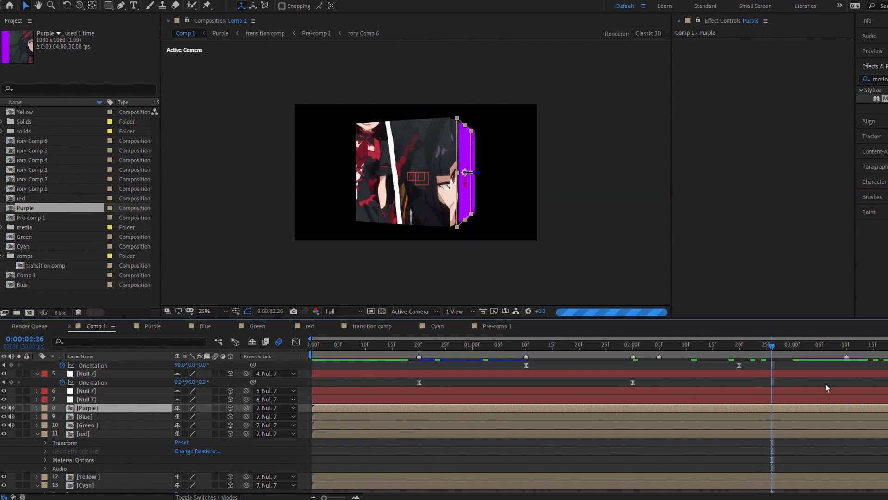
pyautogui.scroll(3, 825, 383)
pyautogui.click(816, 365)
pyautogui.doubleClick(817, 367)
pyautogui.click(832, 198)
pyautogui.click(786, 383)
pyautogui.click(784, 366)
pyautogui.click(847, 425)
pyautogui.click(746, 366)
pyautogui.hotkey('alt', 'shift', 'r')
pyautogui.press('space')
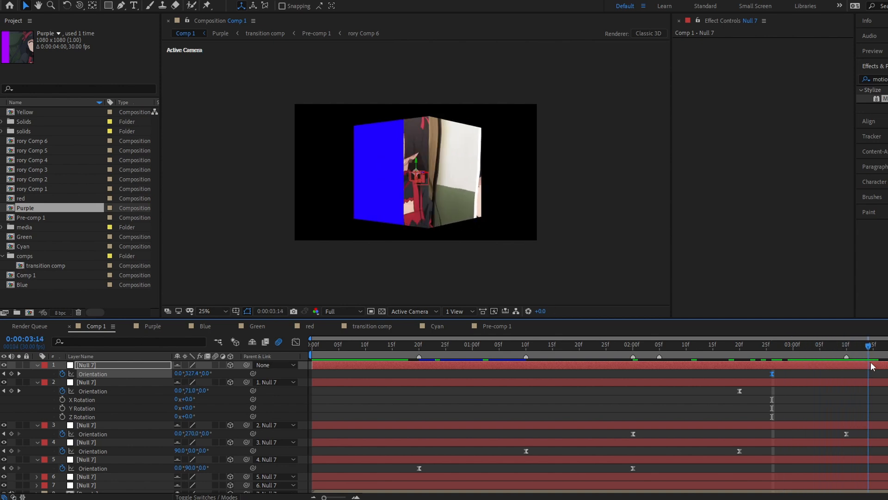
# - Delete the topmost Null 7's orientation keyframes and replay Comp 1 from its start
pyautogui.press('space')
pyautogui.moveTo(887, 345); pyautogui.dragTo(312, 377)
pyautogui.press('Delete')
pyautogui.press('space')
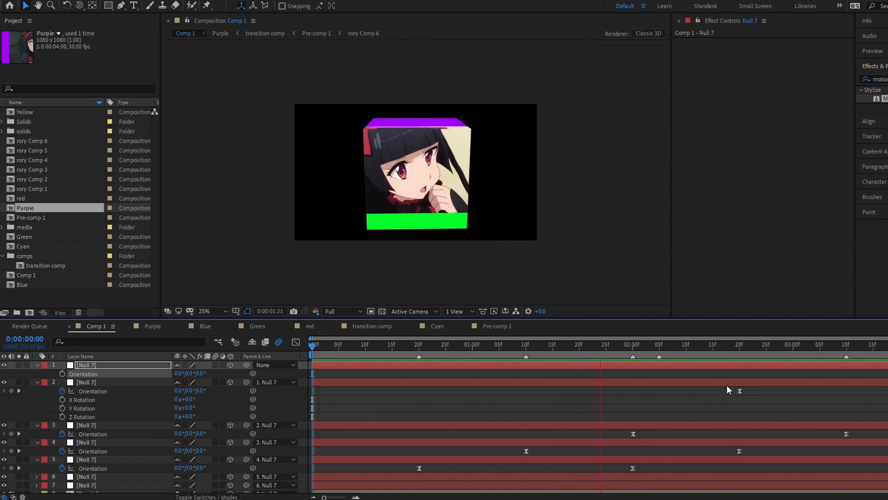
# - Keyframe the topmost Null 7's orientation at 0, 0, 0 at about 0:00:03:07 and remove the trial Y turn placed just after it
pyautogui.click(831, 346)
pyautogui.click(62, 374)
pyautogui.moveTo(833, 346); pyautogui.dragTo(864, 353)
pyautogui.moveTo(189, 373); pyautogui.dragTo(195, 373)
pyautogui.press('space')
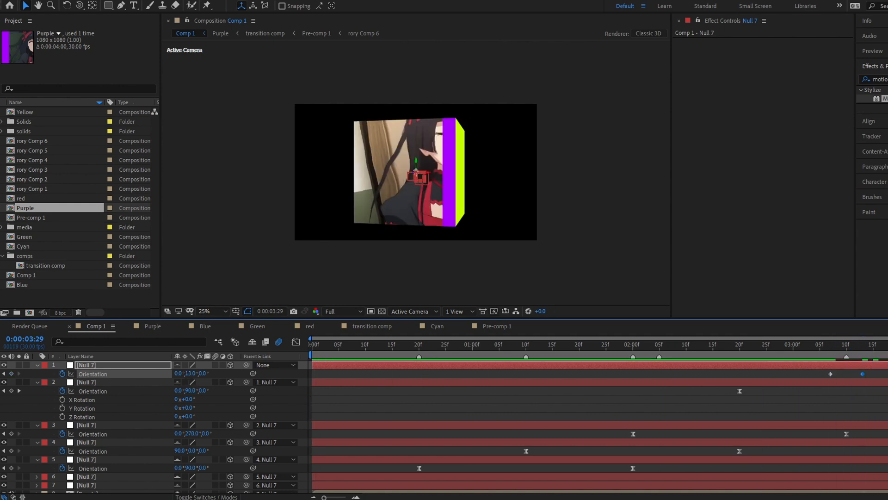
pyautogui.moveTo(674, 346); pyautogui.dragTo(681, 346)
pyautogui.click(863, 373)
pyautogui.press('Delete')
pyautogui.press('space')
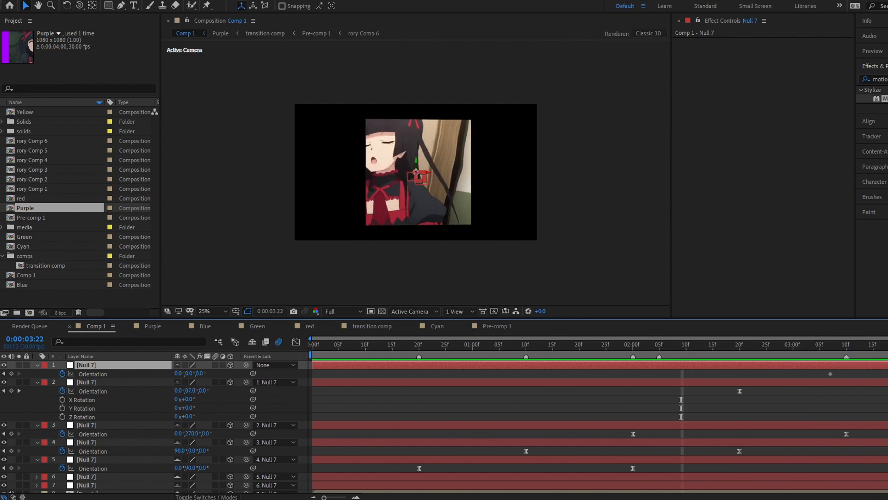
# - Keyframe the topmost Null 7's Y orientation to about 270° near the comp's end, with its first keyframe at 0:00:02:20
pyautogui.moveTo(191, 373); pyautogui.dragTo(152, 375)
pyautogui.click(191, 374)
pyautogui.write('-')
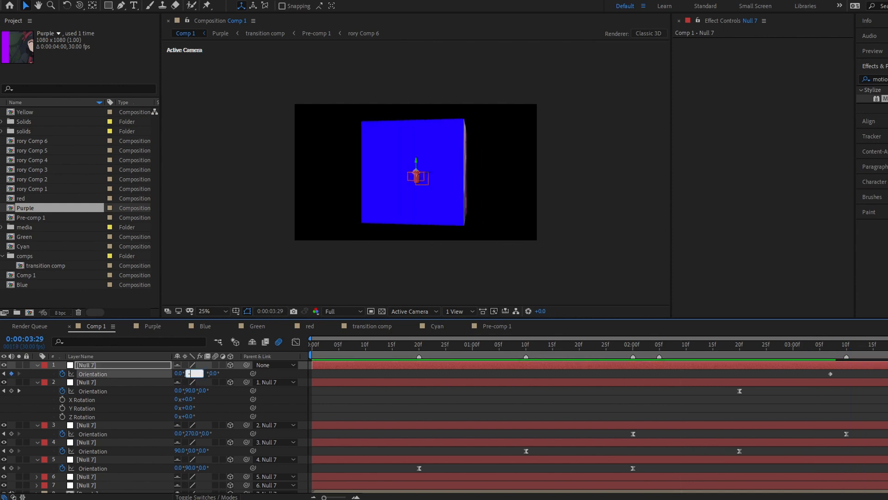
pyautogui.moveTo(741, 376); pyautogui.dragTo(740, 374)
# - Check the orientation speed curve, shift the topmost null's first orientation keyframe to 0:00:03:10 and preview the cube
pyautogui.click(296, 341)
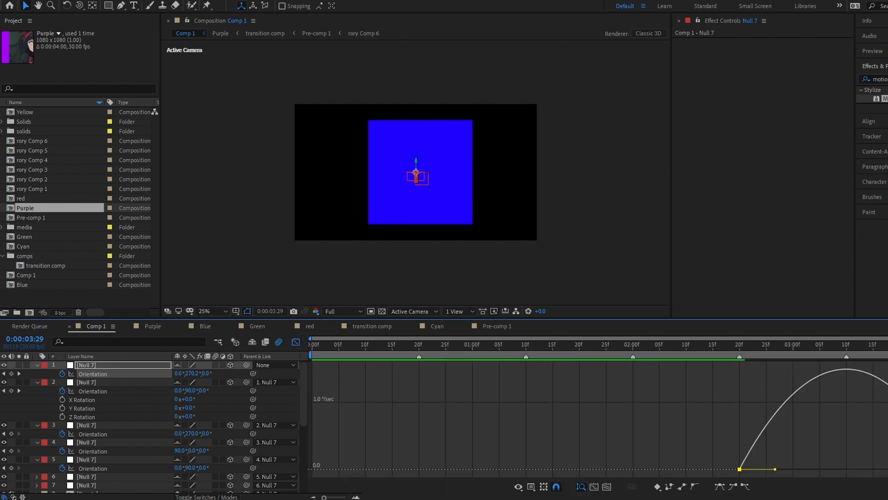
pyautogui.hotkey('shift', 'F3')
pyautogui.moveTo(739, 373); pyautogui.dragTo(846, 374)
pyautogui.moveTo(825, 348); pyautogui.dragTo(887, 363)
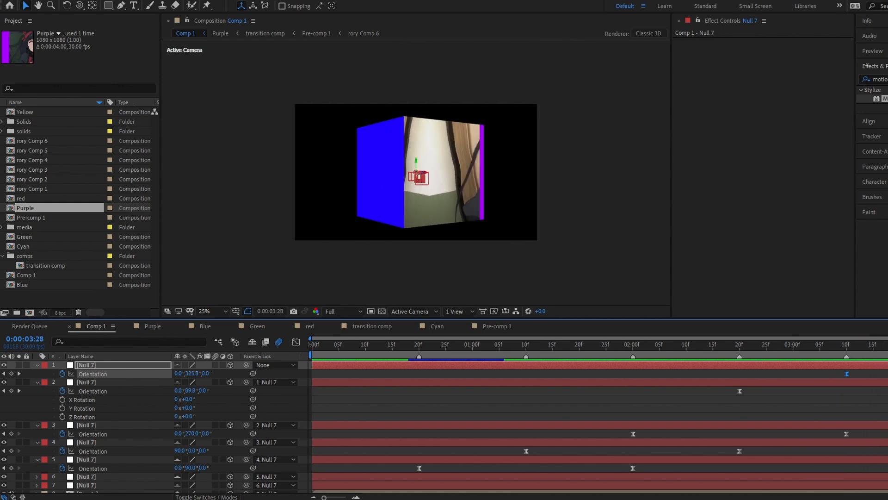
pyautogui.press('pageup')
pyautogui.press('space')
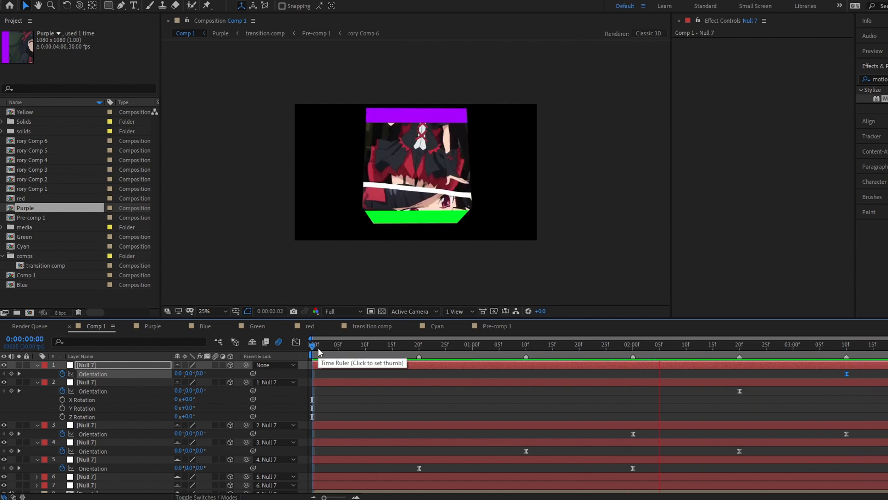
pyautogui.press('space')
# - Add a new null to the Blue comp starting at 0:00:02:00 and parent Null 13 to it
pyautogui.moveTo(318, 347); pyautogui.dragTo(887, 359)
pyautogui.scroll(-2, 704, 443)
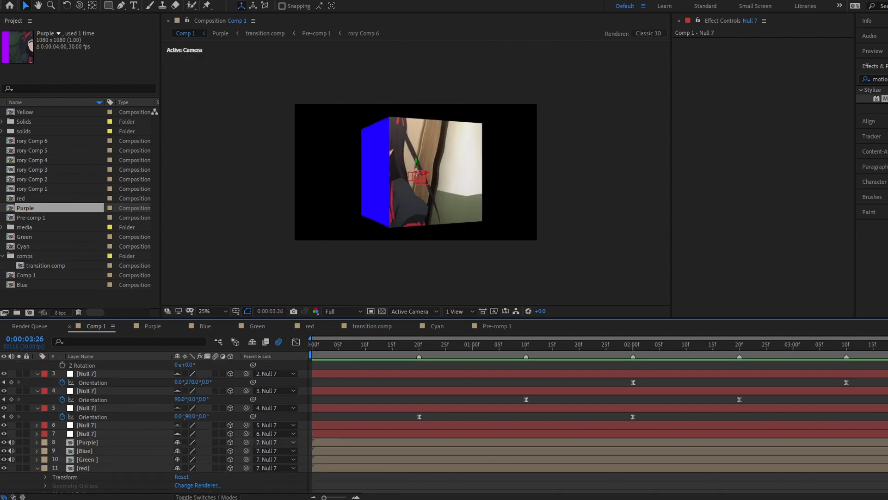
pyautogui.doubleClick(318, 448)
pyautogui.moveTo(671, 355); pyautogui.dragTo(847, 356)
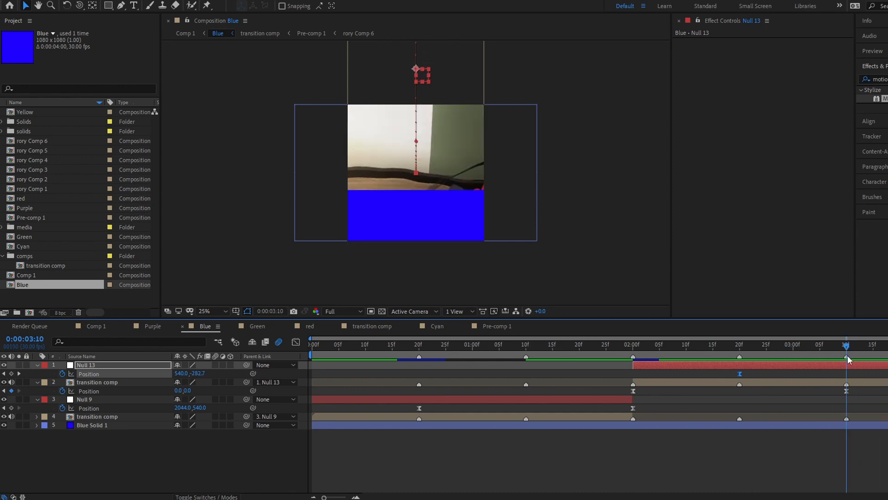
pyautogui.click(819, 373)
pyautogui.hotkey('ctrl', 'alt', 'shift', 'y')
pyautogui.moveTo(313, 366); pyautogui.dragTo(634, 367)
pyautogui.moveTo(246, 374); pyautogui.dragTo(100, 365)
# - Keyframe Null 15's position from 540, 540 at 0:00:02:20 downward to about 540, 2121 near the comp's end
pyautogui.press('p')
pyautogui.click(62, 374)
pyautogui.moveTo(846, 374); pyautogui.dragTo(740, 375)
pyautogui.moveTo(846, 347); pyautogui.dragTo(887, 346)
pyautogui.moveTo(419, 179); pyautogui.dragTo(417, 379)
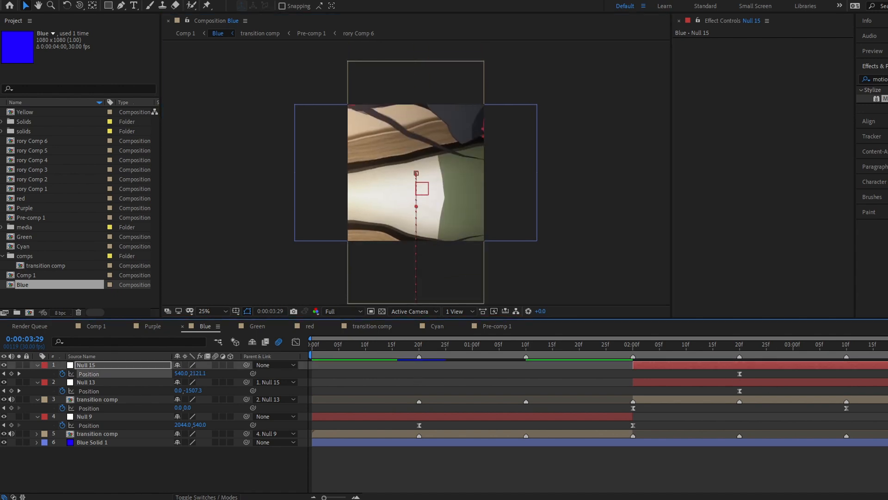
# - Sharpen the easing of Null 15's position, move its first keyframe to 0:00:03:10 and return to Comp 1
pyautogui.click(296, 341)
pyautogui.moveTo(887, 470); pyautogui.dragTo(856, 469)
pyautogui.click(296, 342)
pyautogui.moveTo(706, 372); pyautogui.dragTo(887, 375)
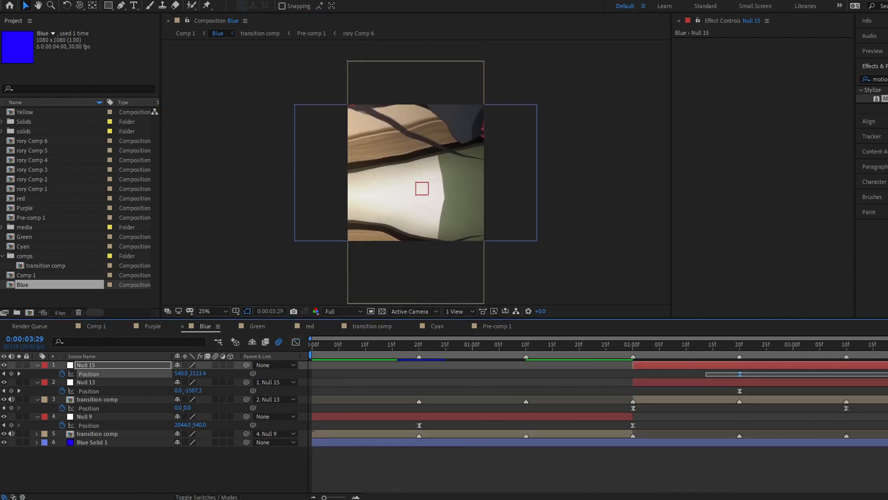
pyautogui.click(96, 326)
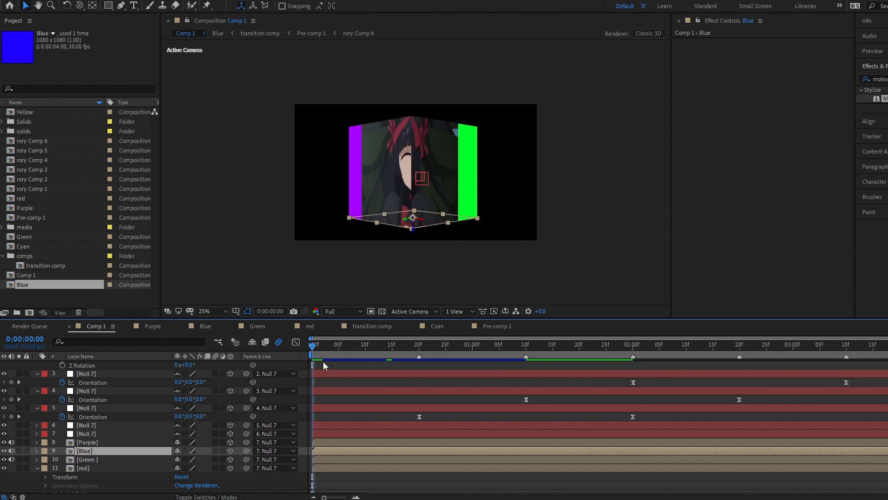
# - Enable motion blur on the transition comp footage in the Blue comp and set Comp 1's preview resolution to Quarter
pyautogui.doubleClick(323, 451)
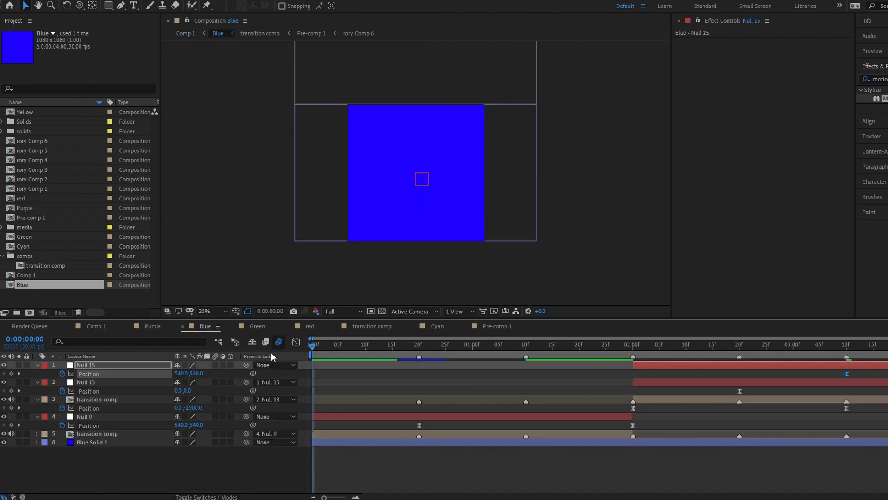
pyautogui.doubleClick(215, 433)
pyautogui.click(99, 326)
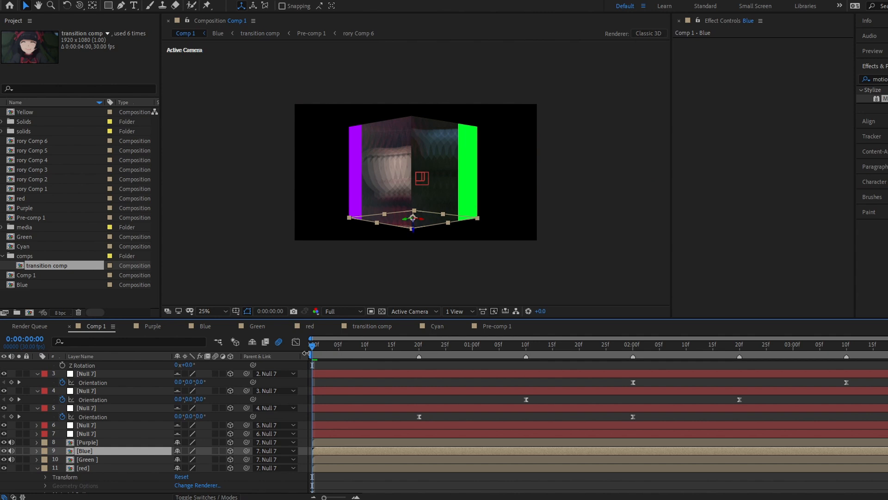
pyautogui.hotkey('ctrl', 'alt', 'shift', 'j')
# - Delete the red, purple, yellow, green, cyan and blue solids from the project's Solids folder
pyautogui.click(356, 382)
pyautogui.click(3, 121)
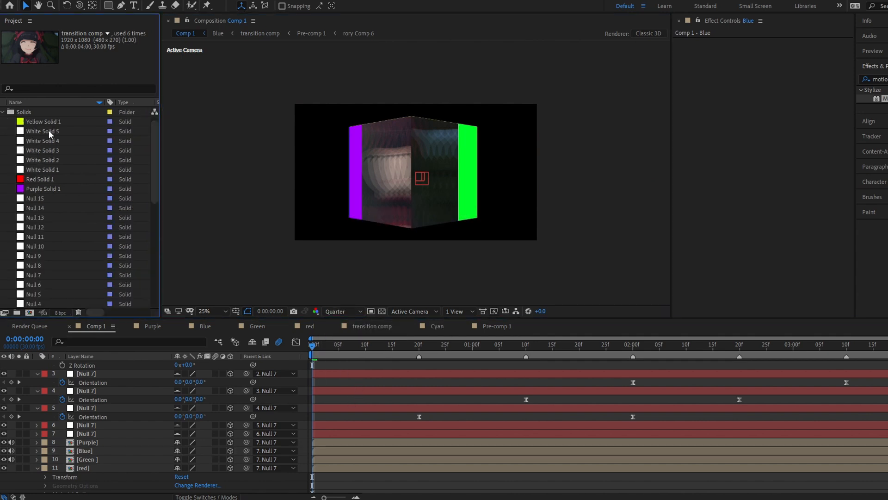
pyautogui.click(43, 179)
pyautogui.keyDown('ctrl'); pyautogui.click(42, 189); pyautogui.keyUp('ctrl')
pyautogui.keyDown('ctrl'); pyautogui.click(34, 122); pyautogui.keyUp('ctrl')
pyautogui.scroll(-4, 38, 176)
pyautogui.keyDown('ctrl'); pyautogui.click(43, 227); pyautogui.keyUp('ctrl')
pyautogui.keyDown('ctrl'); pyautogui.click(42, 237); pyautogui.keyUp('ctrl')
pyautogui.keyDown('ctrl'); pyautogui.click(42, 247); pyautogui.keyUp('ctrl')
pyautogui.press('Delete')
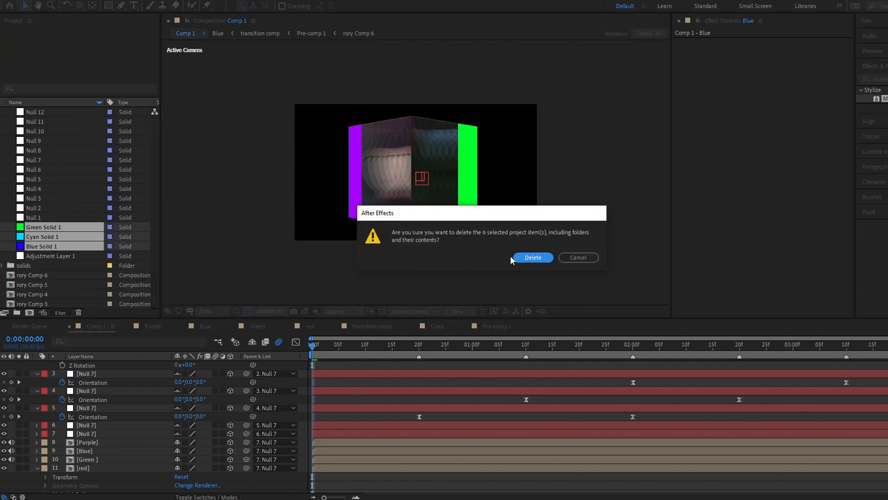
pyautogui.click(512, 257)
# - Scale all six face layers, Purple through Cyan, to 93% to open gaps between the cube's faces
pyautogui.scroll(-3, 418, 373)
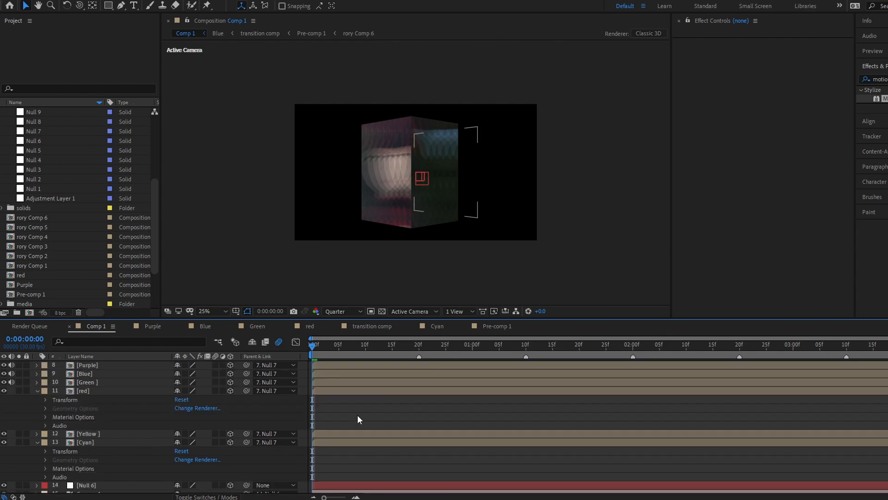
pyautogui.press('u')
pyautogui.click(357, 424)
pyautogui.keyDown('shift'); pyautogui.click(340, 467); pyautogui.keyUp('shift')
pyautogui.press('s')
pyautogui.moveTo(208, 452); pyautogui.dragTo(204, 452)
pyautogui.click(188, 451)
pyautogui.write('98')
pyautogui.press('Return')
pyautogui.click(146, 436)
pyautogui.hotkey('ctrl', 'z')
pyautogui.click(352, 452)
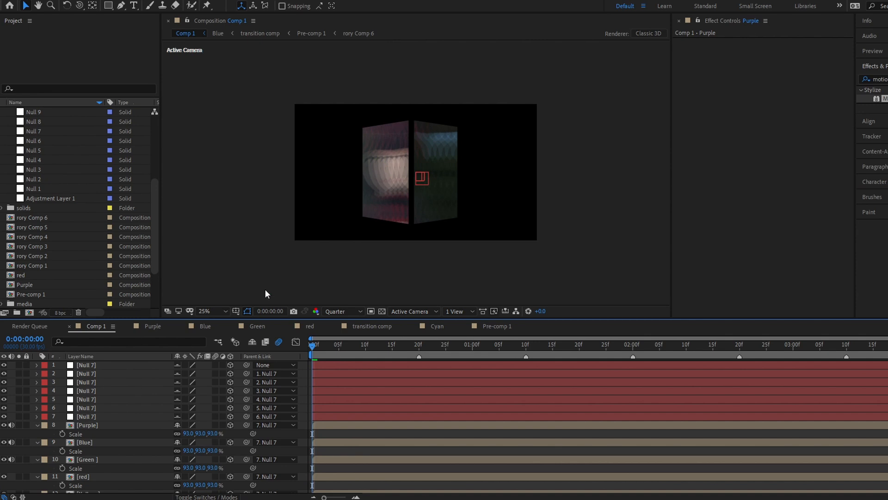
# - Try a white background colour for Comp 1 and preview the cube against it
pyautogui.hotkey('ctrl', 'k')
pyautogui.click(582, 368)
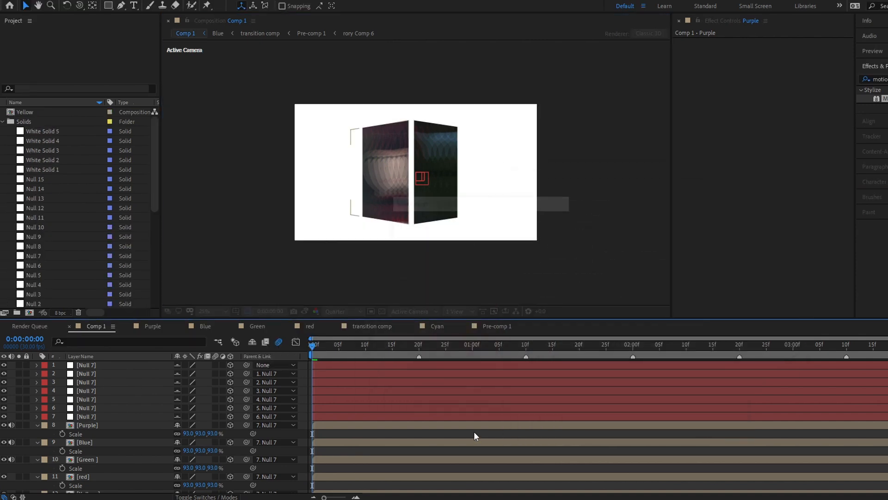
pyautogui.press('space')
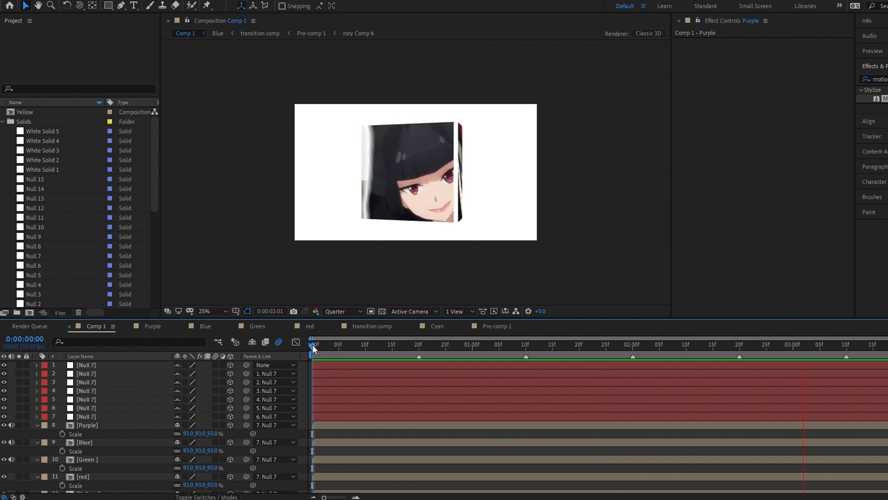
pyautogui.press('space')
# - Set Comp 1's background colour back to black
pyautogui.rightClick(215, 245)
pyautogui.click(236, 265)
pyautogui.click(573, 368)
pyautogui.moveTo(384, 379); pyautogui.dragTo(324, 403)
pyautogui.click(598, 272)
pyautogui.click(723, 424)
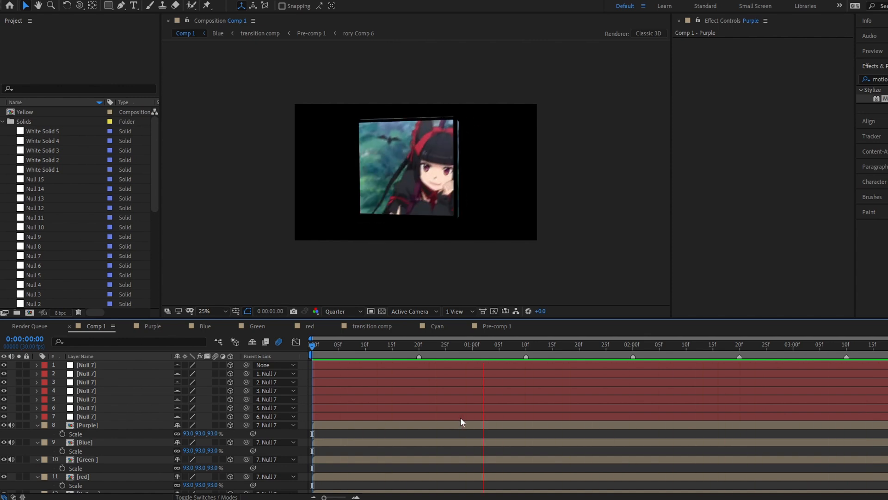
# - Review the cube's turns and add an adjustment layer at the top of Comp 1
pyautogui.moveTo(318, 346); pyautogui.dragTo(414, 359)
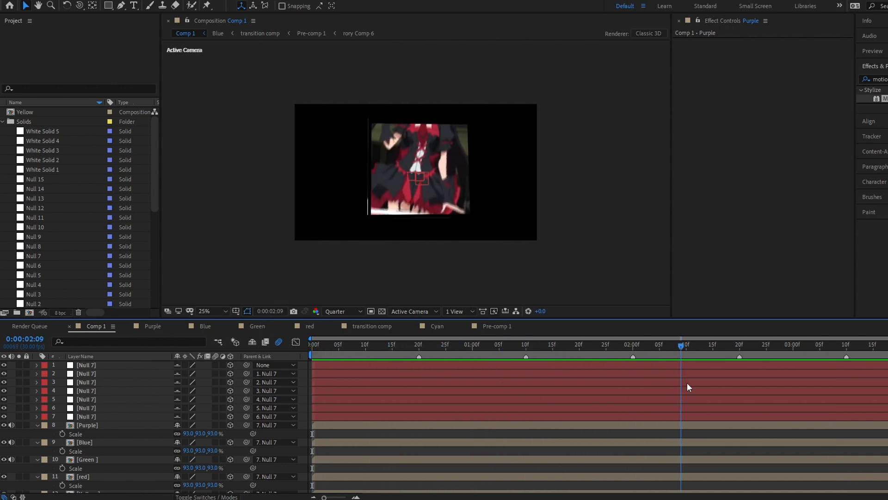
pyautogui.moveTo(881, 403); pyautogui.dragTo(418, 423)
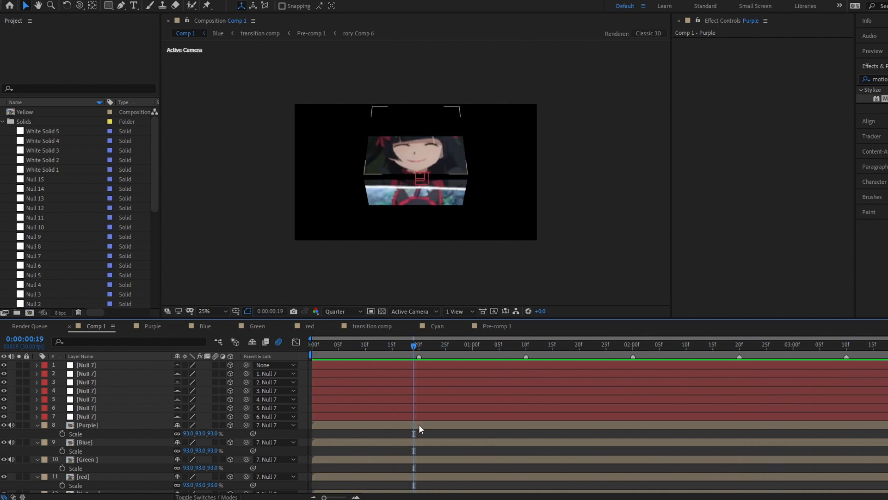
pyautogui.click(418, 363)
pyautogui.hotkey('ctrl', 'alt', 'y')
# - Pre-compose all the cube's nulls, face layers and camera into a comp named finished
pyautogui.hotkey('ctrl', '5')
pyautogui.click(525, 372)
pyautogui.scroll(-3, 446, 462)
pyautogui.keyDown('shift'); pyautogui.click(446, 482); pyautogui.keyUp('shift')
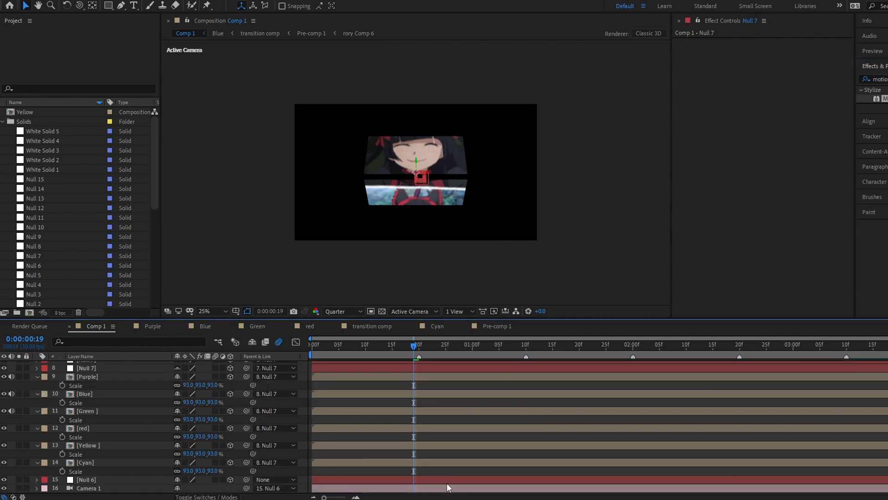
pyautogui.hotkey('ctrl', 'shift', 'c')
pyautogui.write('finished')
pyautogui.press('Return')
# - Apply Optics Compensation with Reverse Lens Distortion and the uni.Heatwave effect to Adjustment Layer 2
pyautogui.click(427, 404)
pyautogui.click(430, 365)
pyautogui.click(878, 79)
pyautogui.write('optics')
pyautogui.doubleClick(879, 100)
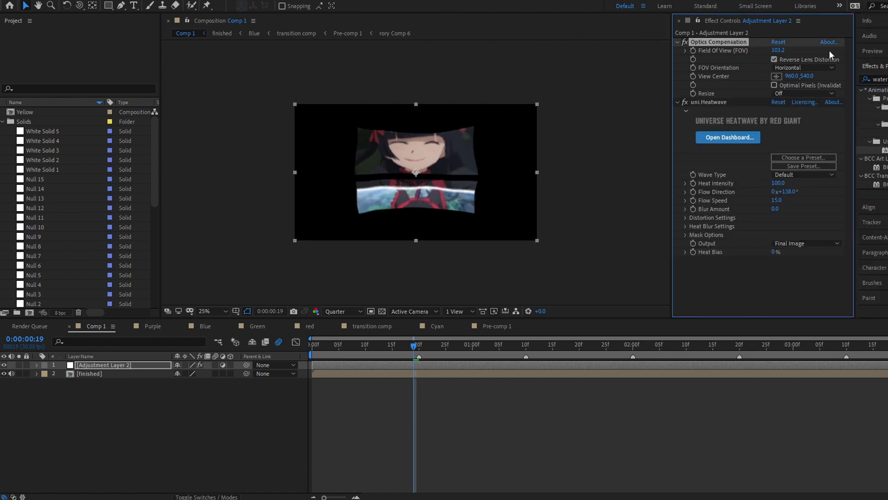
# - Set the Optics Compensation field of view to 60 and preview Comp 1 from its start
pyautogui.moveTo(781, 50); pyautogui.dragTo(801, 51)
pyautogui.click(513, 407)
pyautogui.moveTo(414, 346); pyautogui.dragTo(311, 346)
pyautogui.press('space')
pyautogui.click(778, 50)
pyautogui.write('60')
pyautogui.press('Return')
pyautogui.press('space')
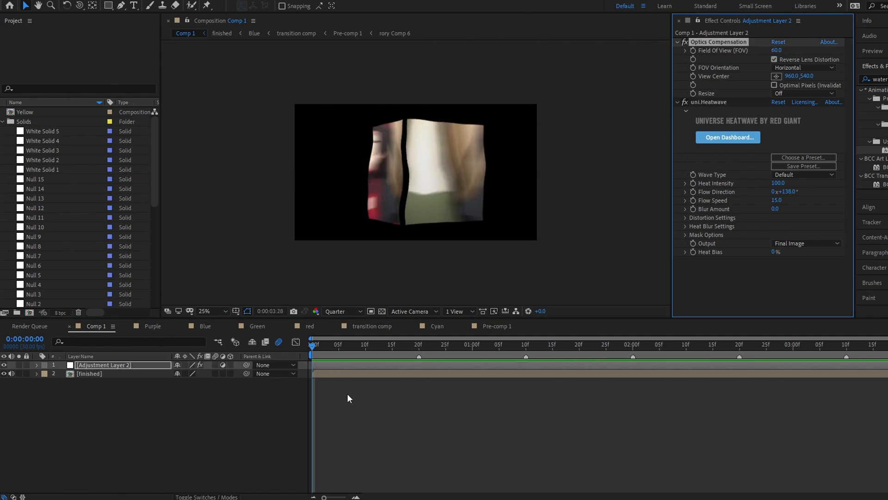